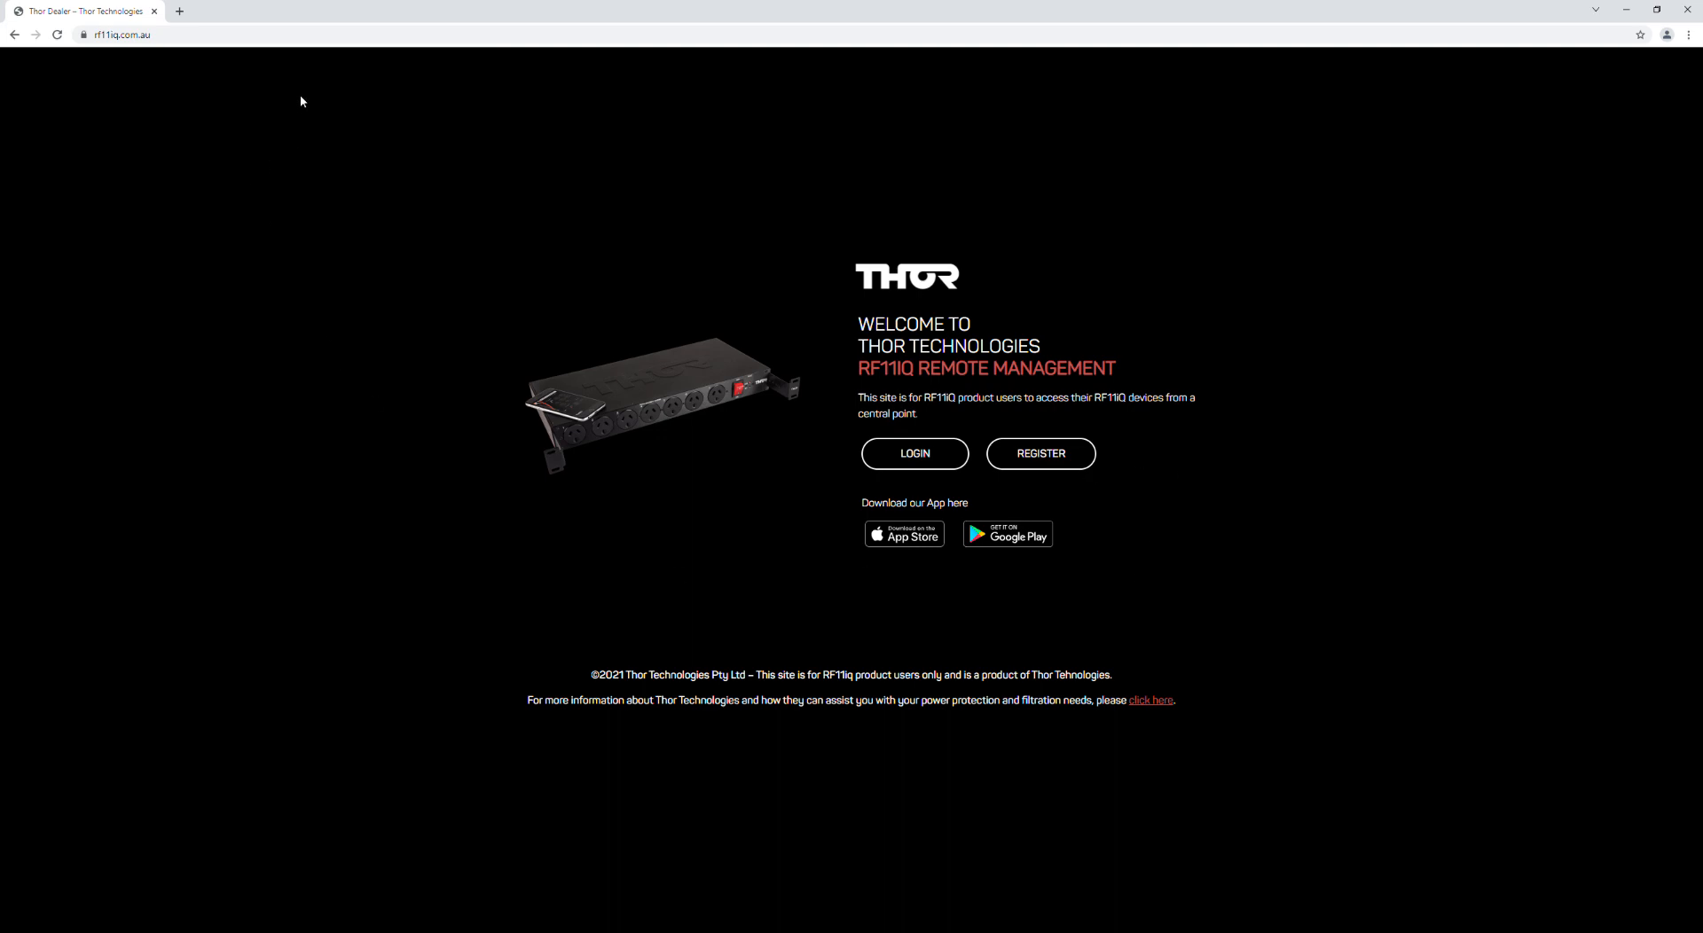
Step: Inspect the site address and the registration form, then return to the welcome page
left_click(186, 34)
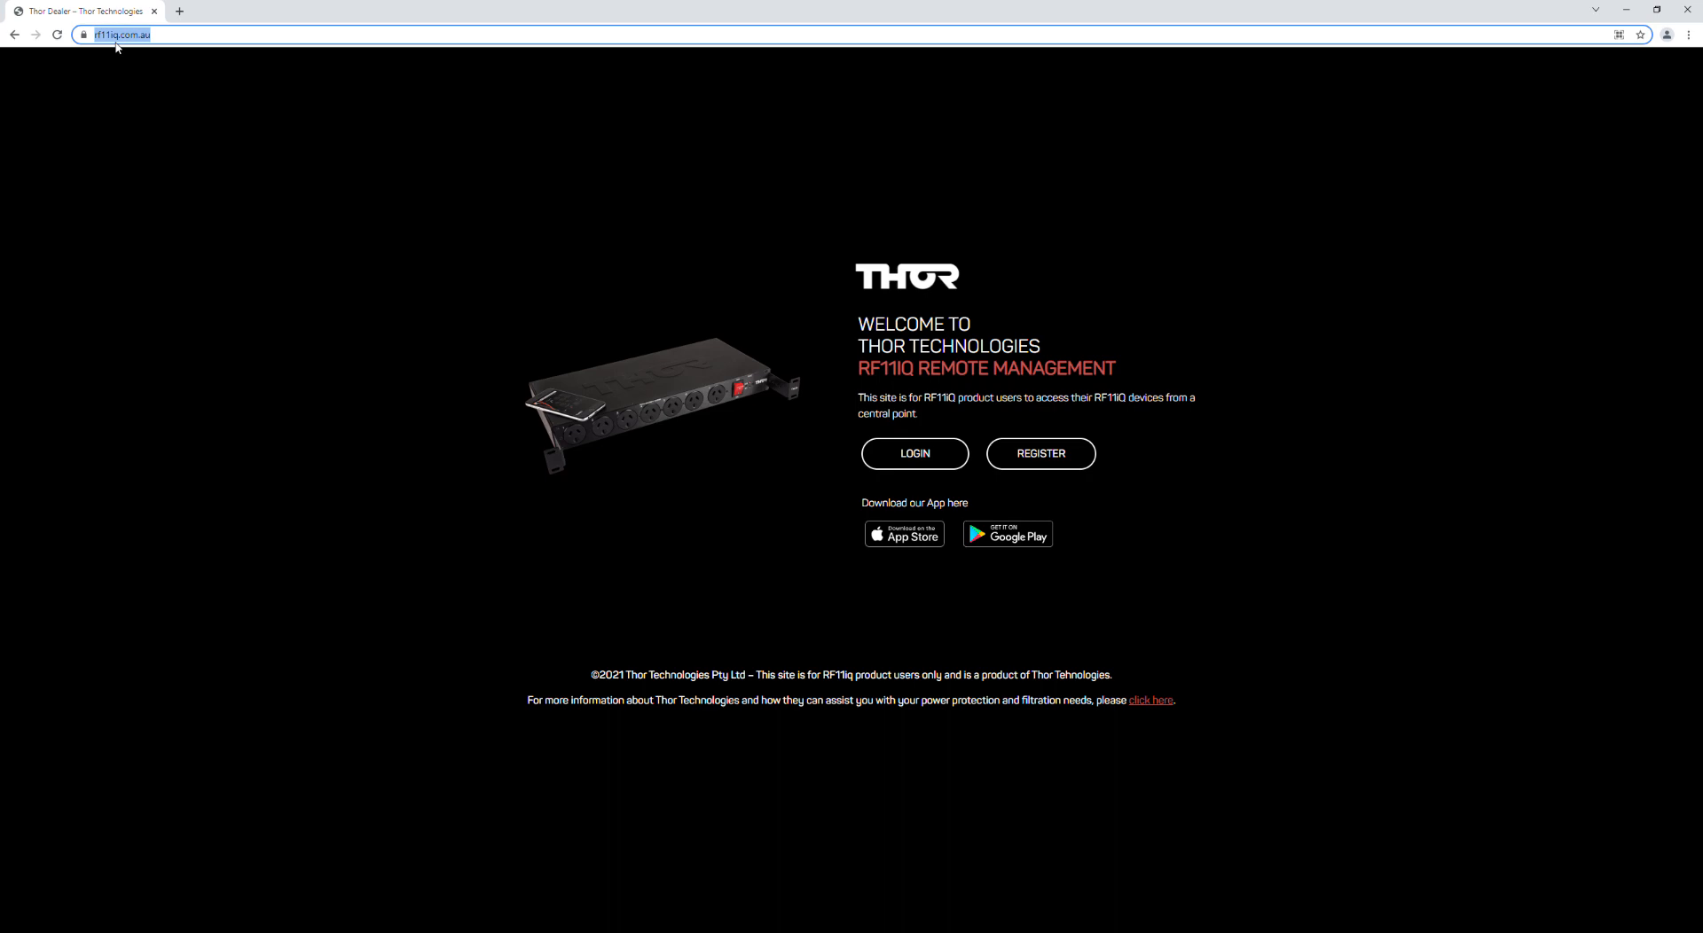
left_click(197, 36)
left_click(1051, 457)
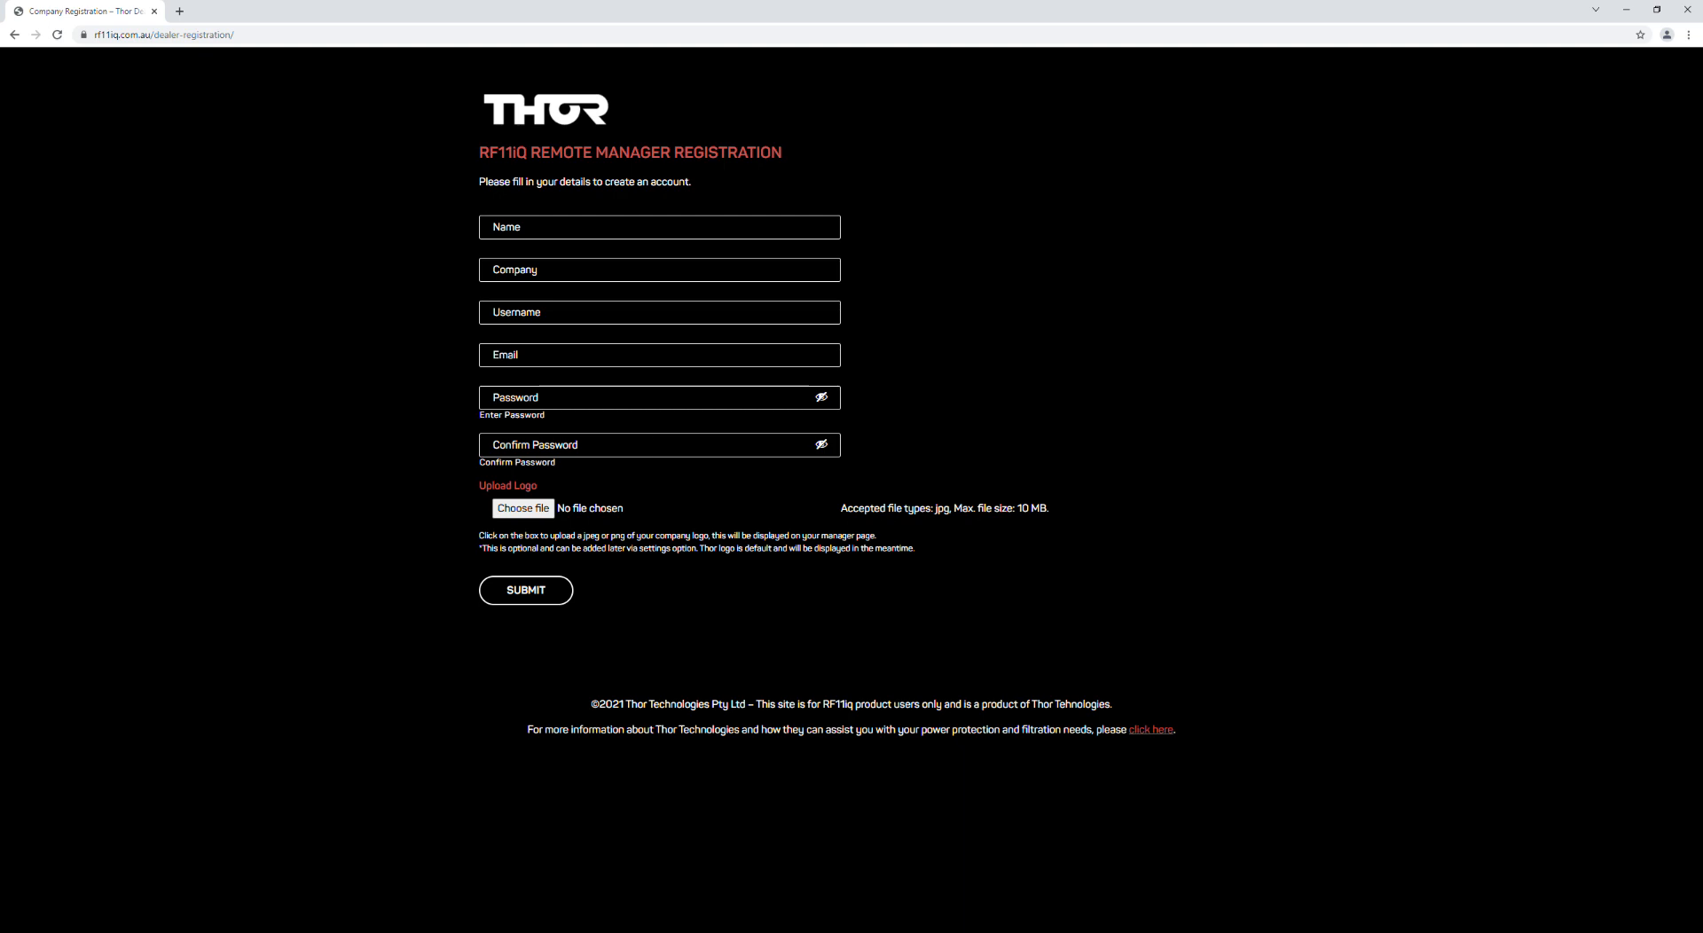
left_click(15, 35)
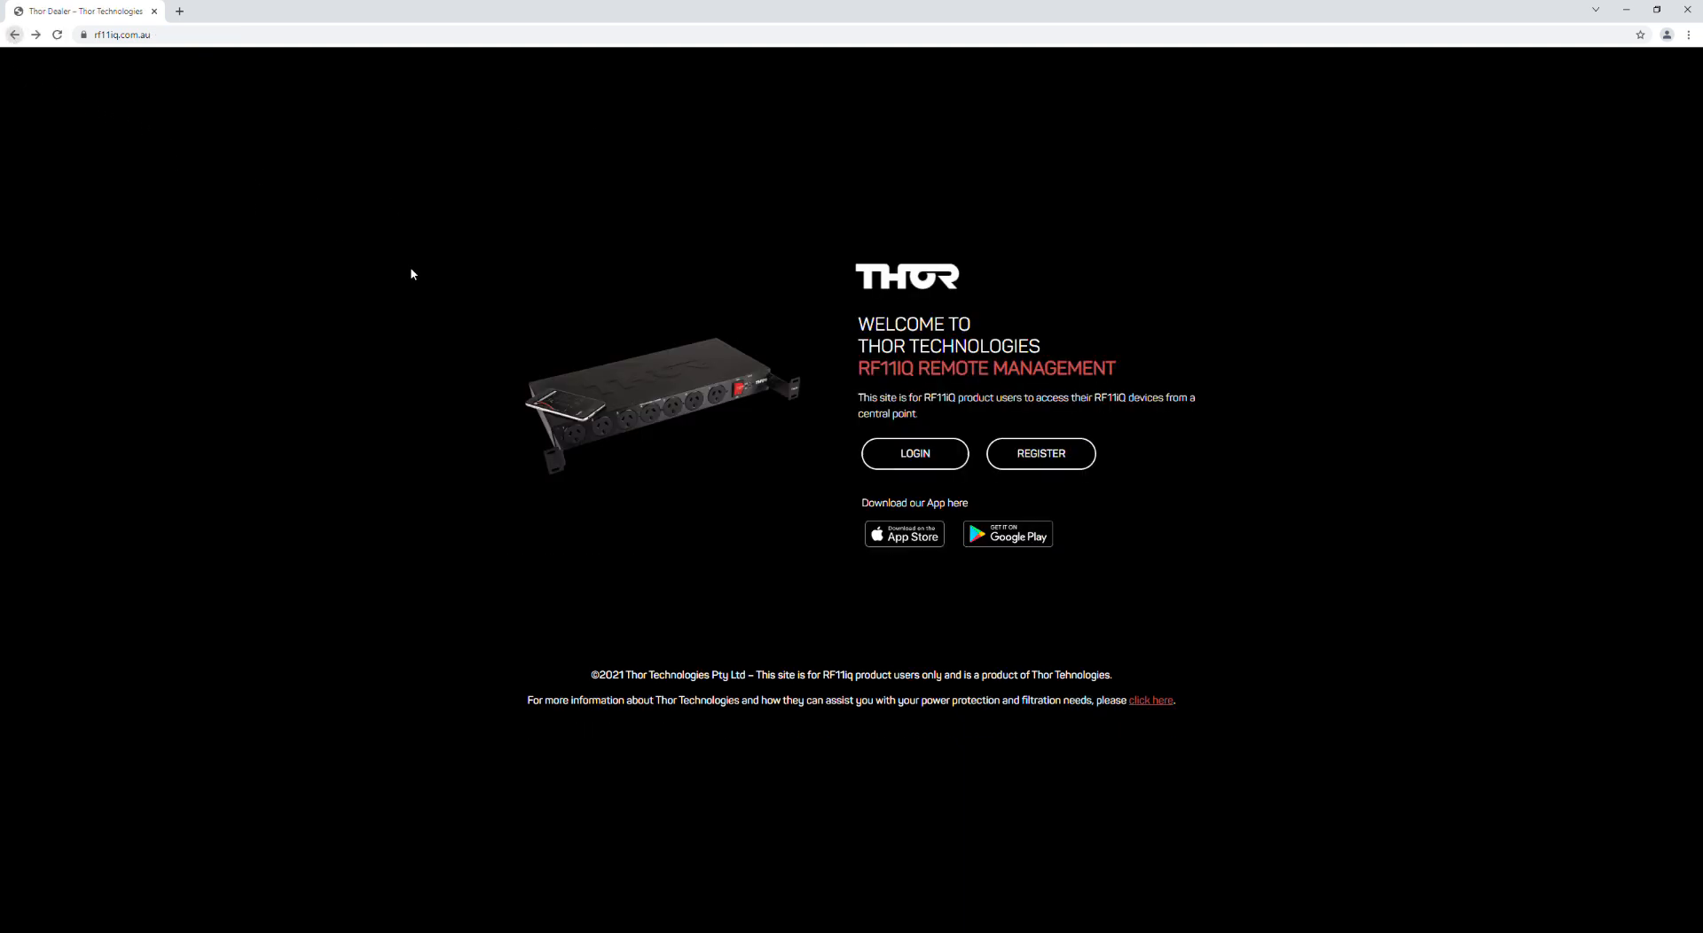
Step: Log in with the account e-mail and password
left_click(909, 456)
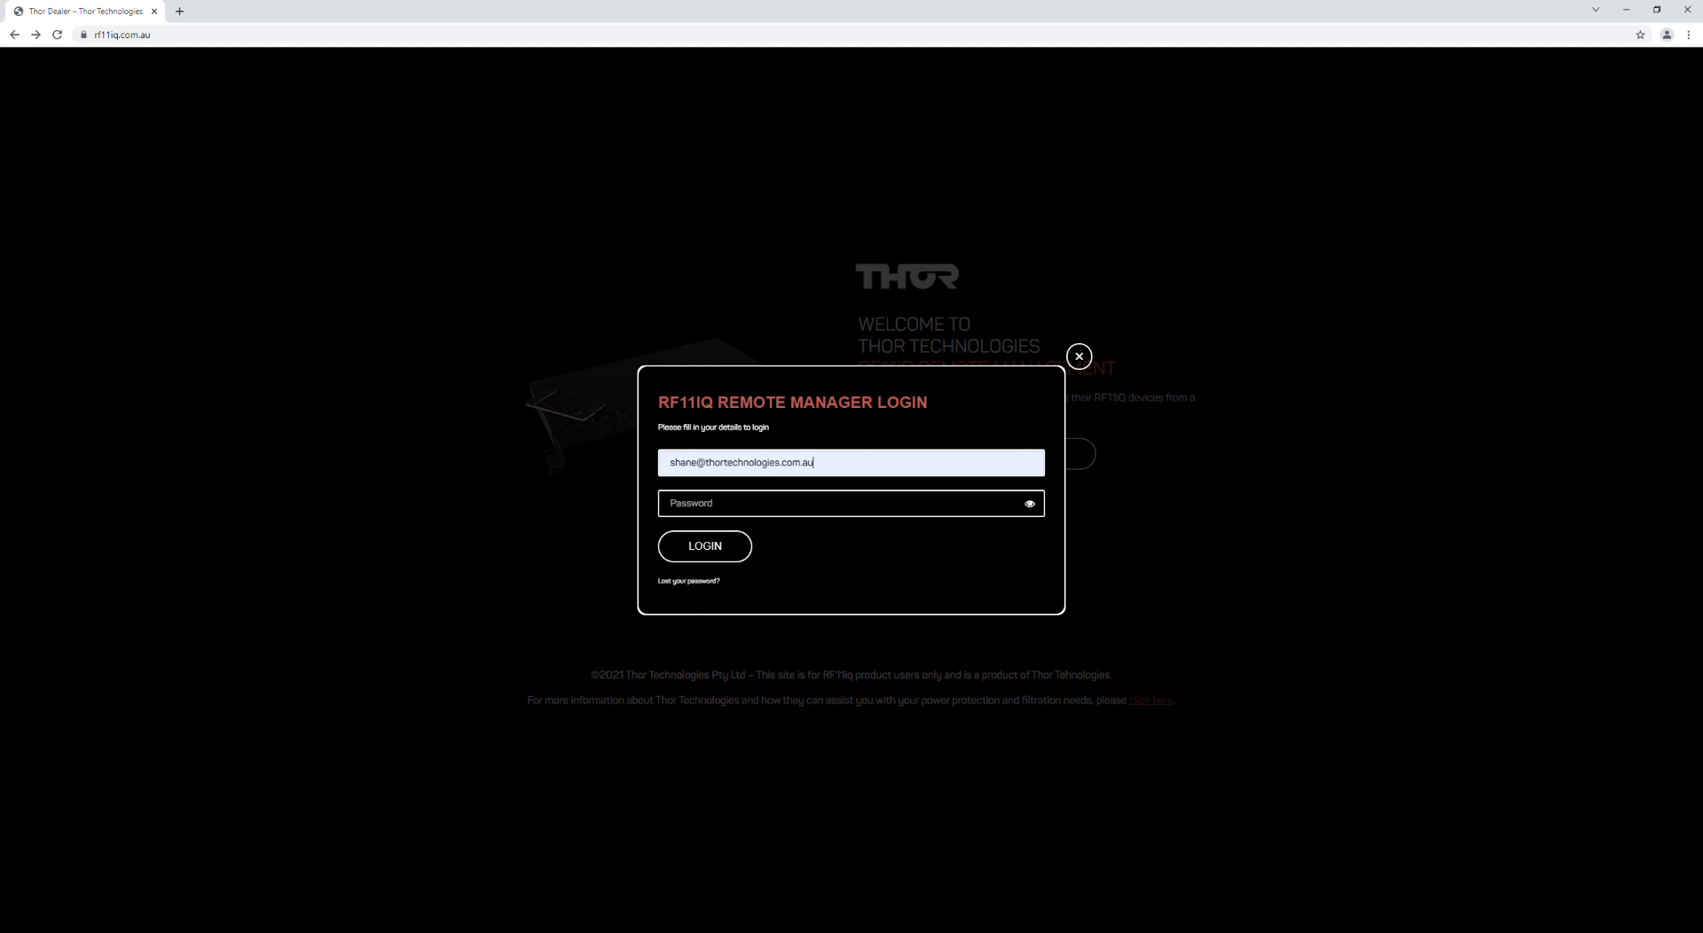
type("****")
key("Return")
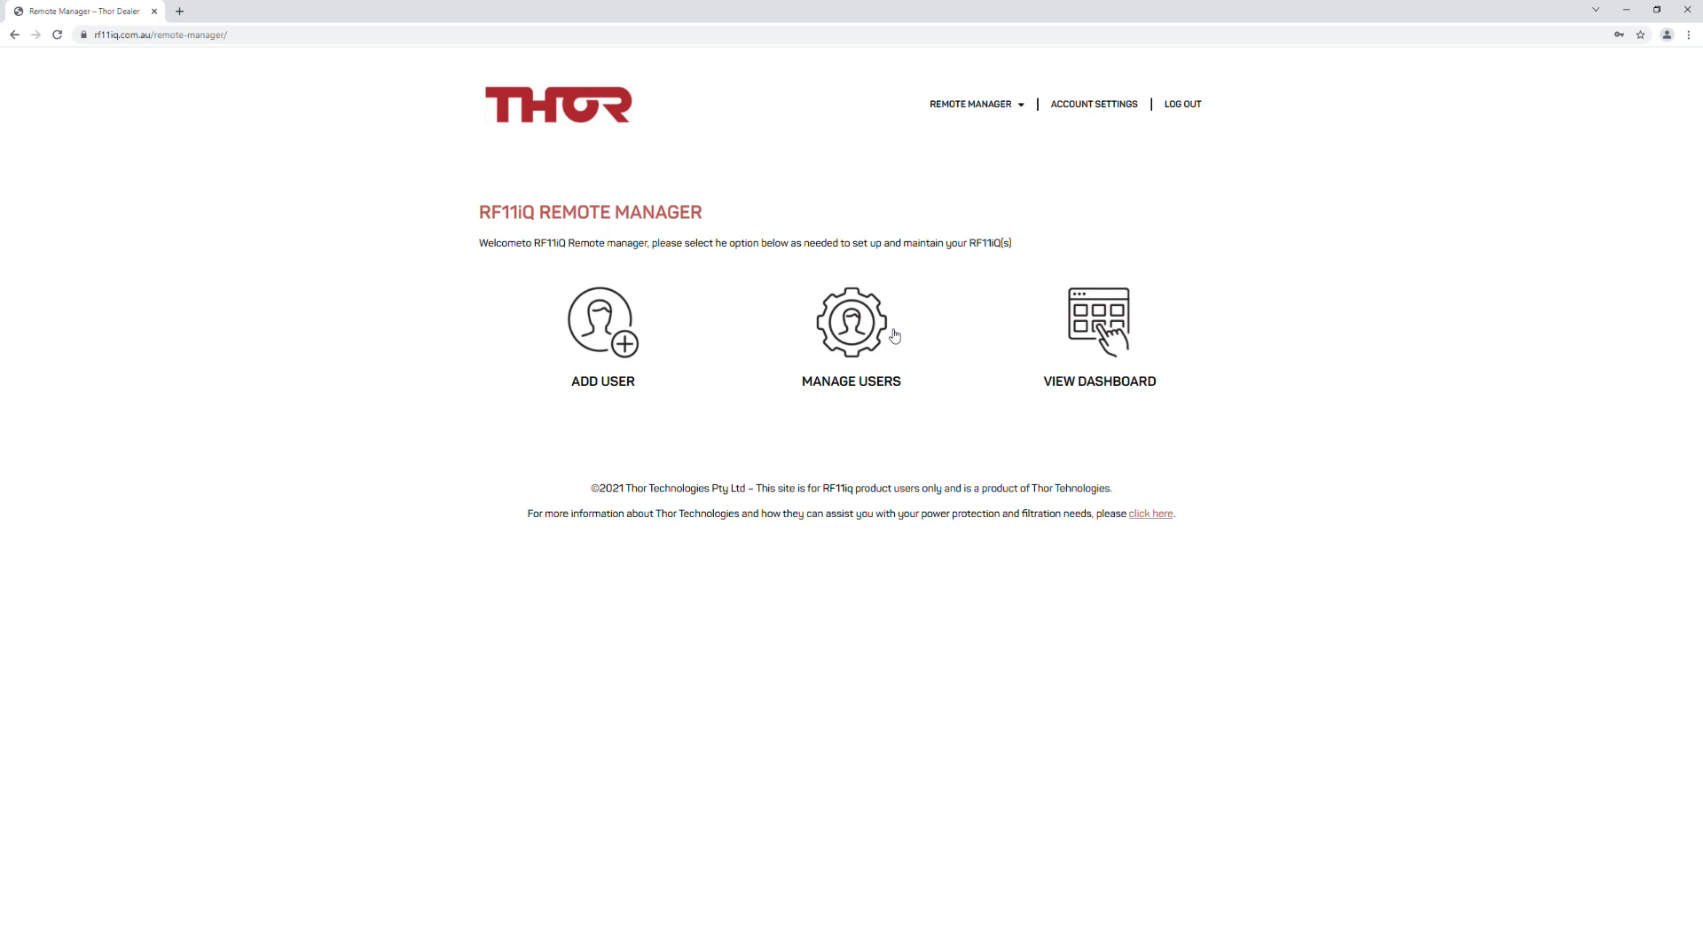
Step: On the dashboard, replace device address 220.245.255.170:1024 with rf11iq.thortechnologies.com.au:8090
left_click(1108, 323)
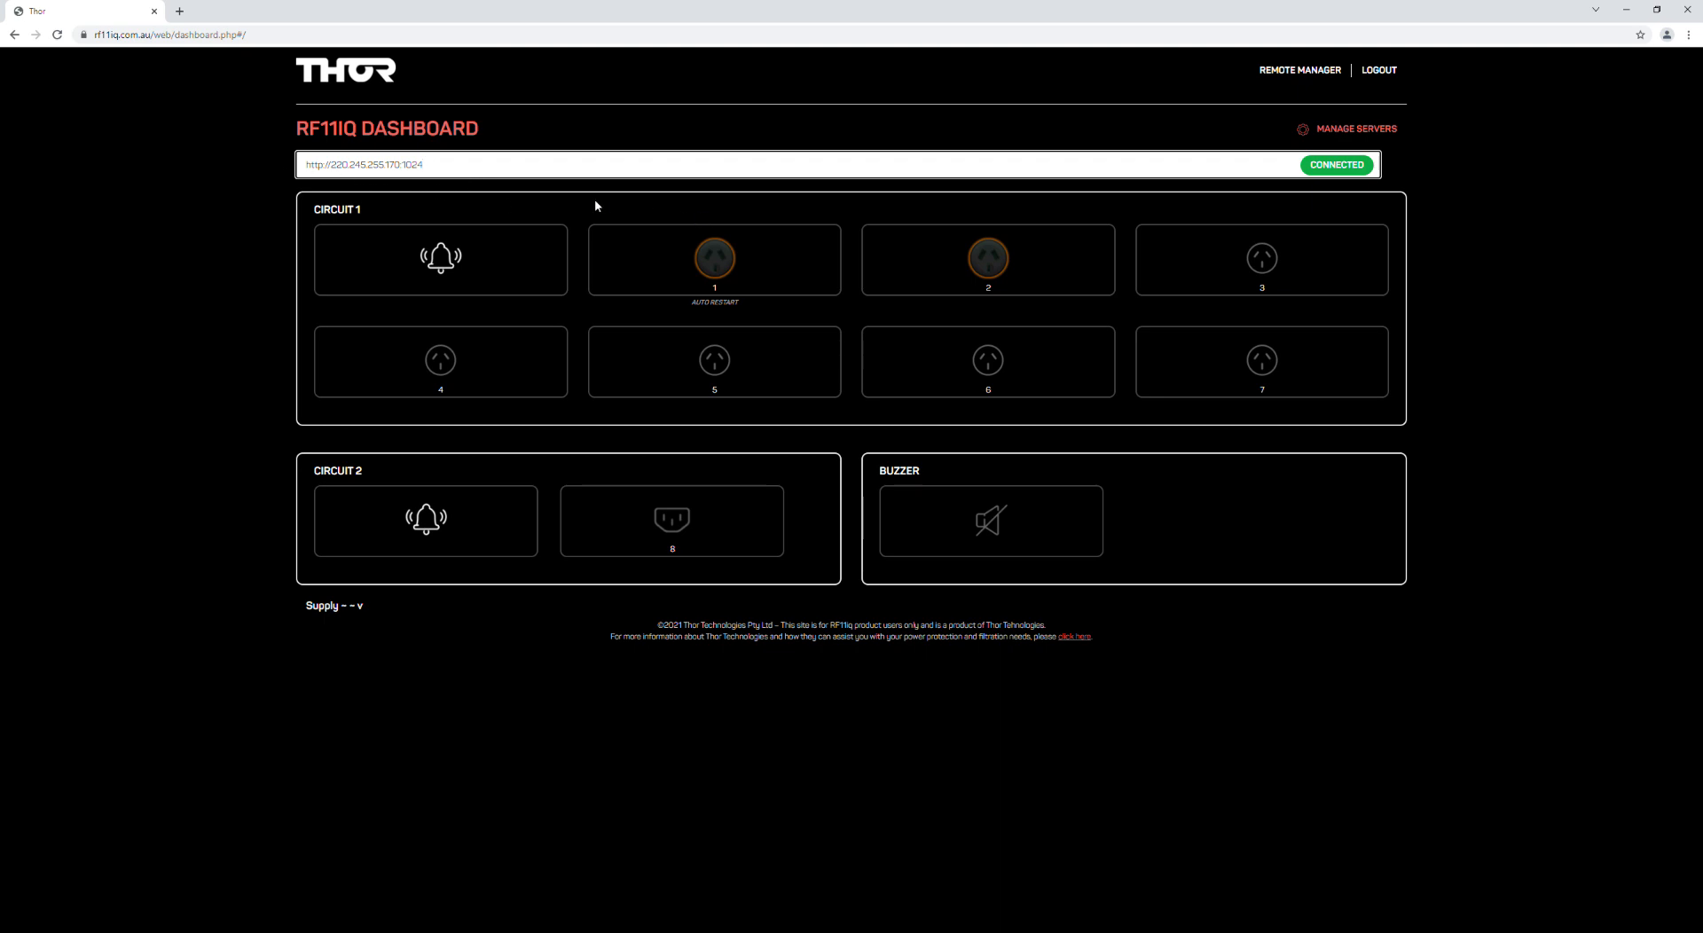
left_click_drag(338, 169, 297, 175)
left_click(461, 171)
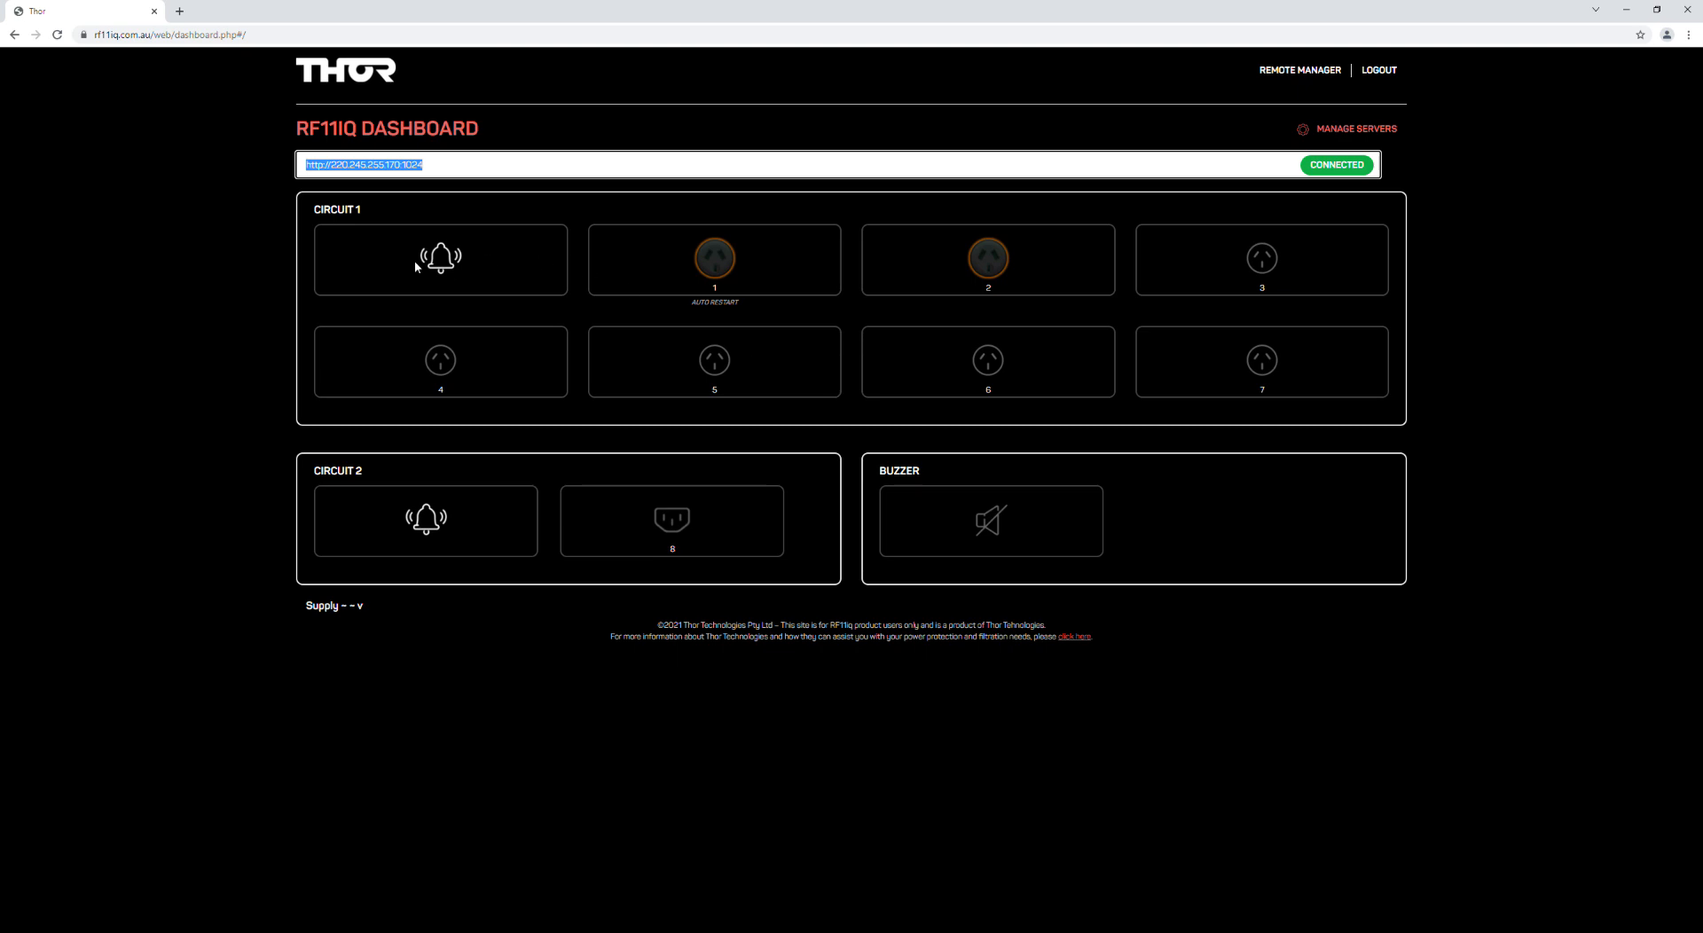
left_click(351, 171)
left_click_drag(330, 168, 380, 173)
left_click(339, 170)
left_click_drag(330, 169, 435, 174)
type("r")
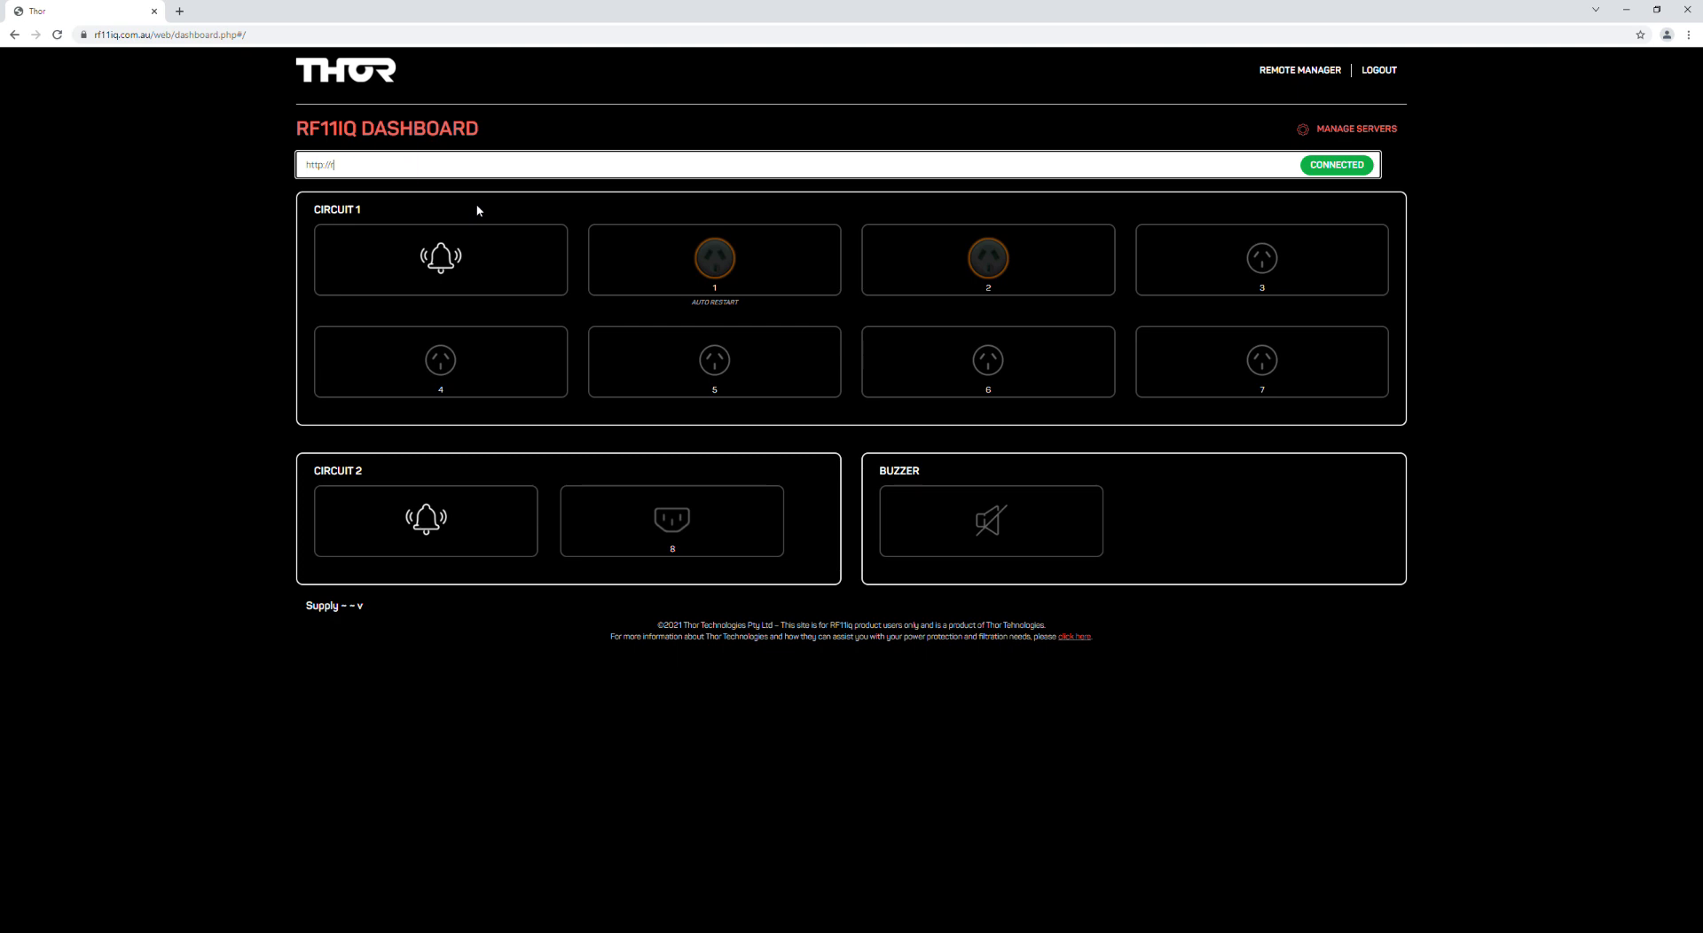
type("f11iq.thortechnolo")
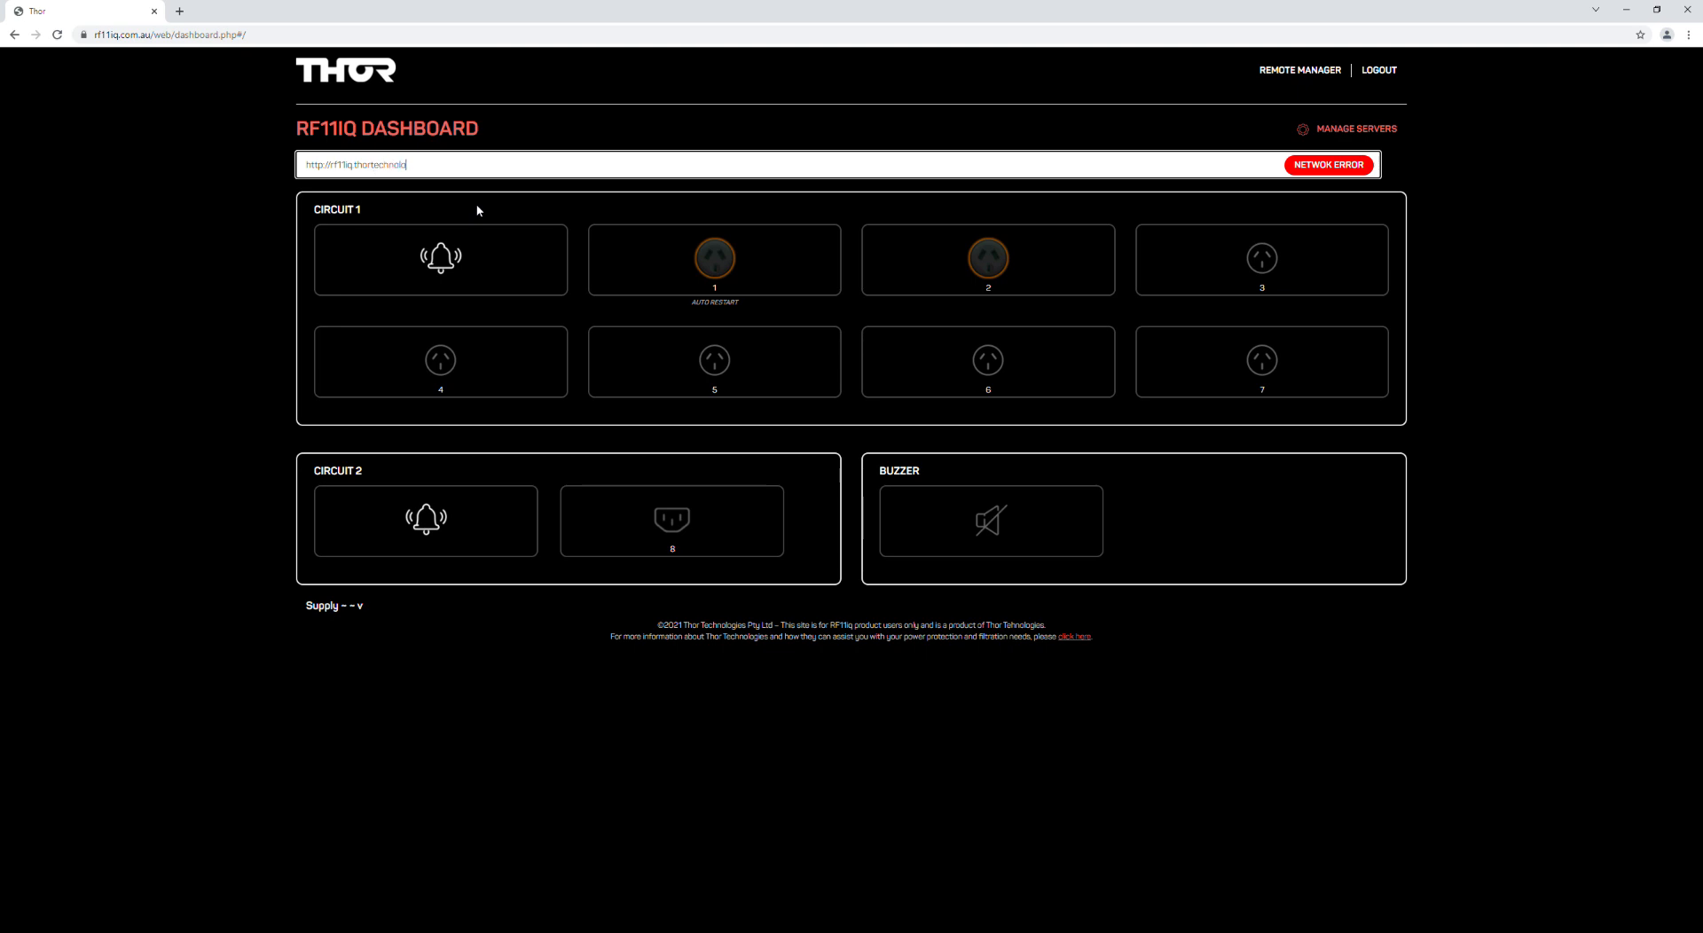
type("gies.com.au:8090")
key("Return")
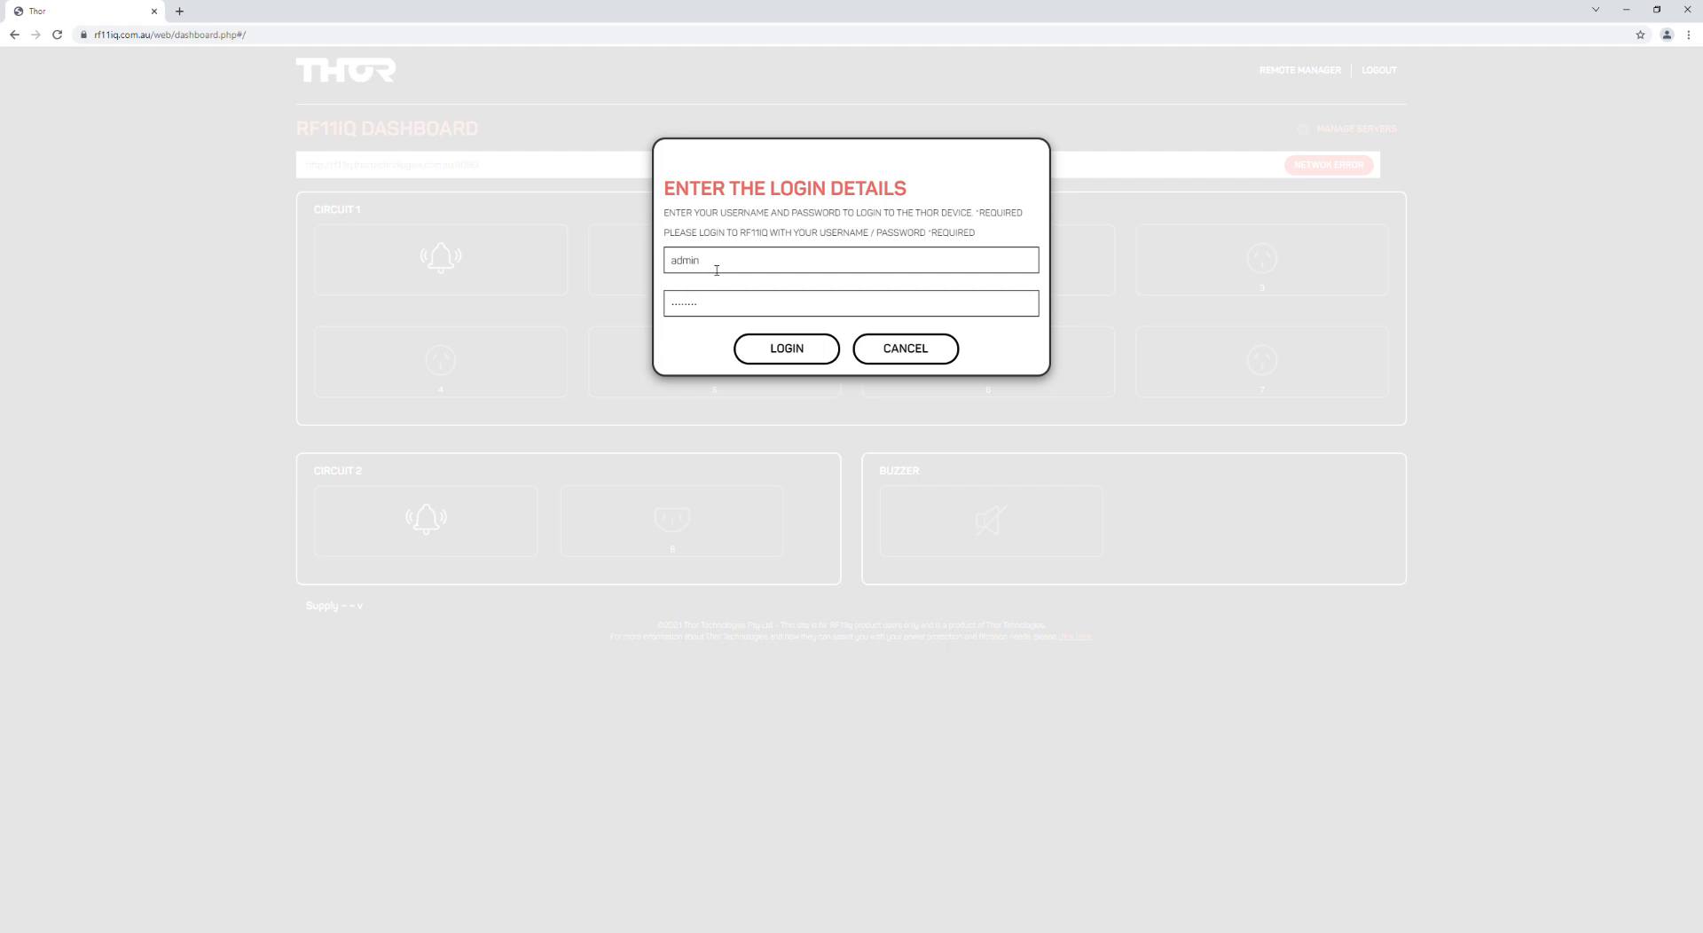
Step: Log in to the rf11iq.thortechnologies.com.au:8090 device with the filled-in credentials
left_click(725, 314)
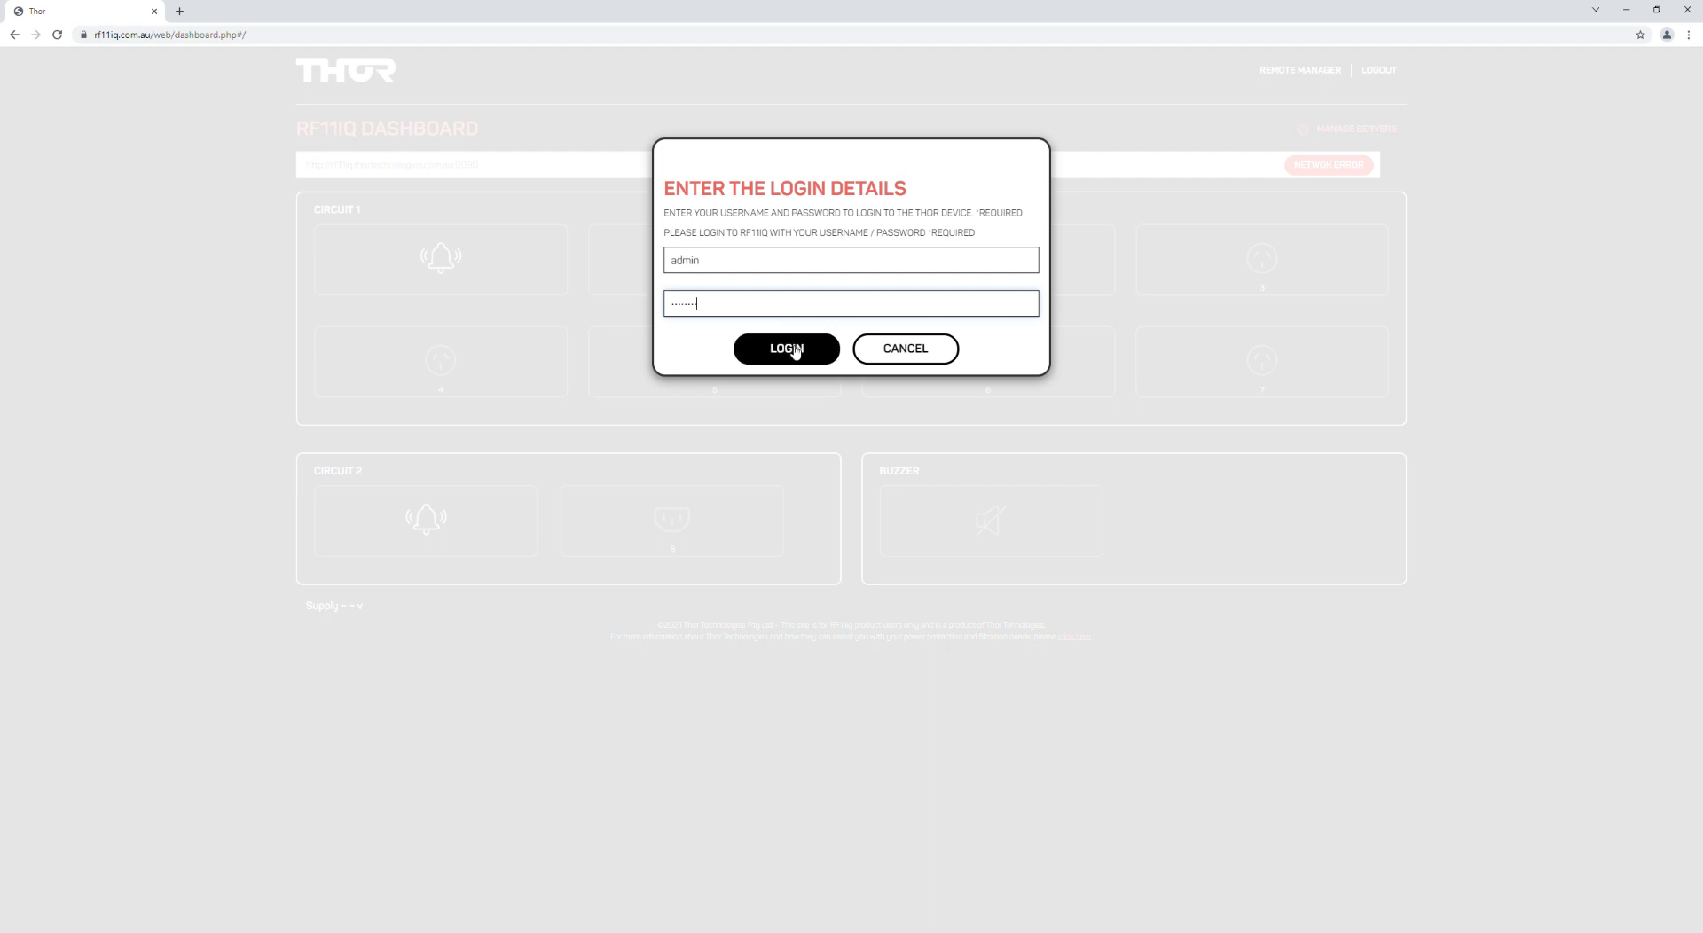
left_click(796, 352)
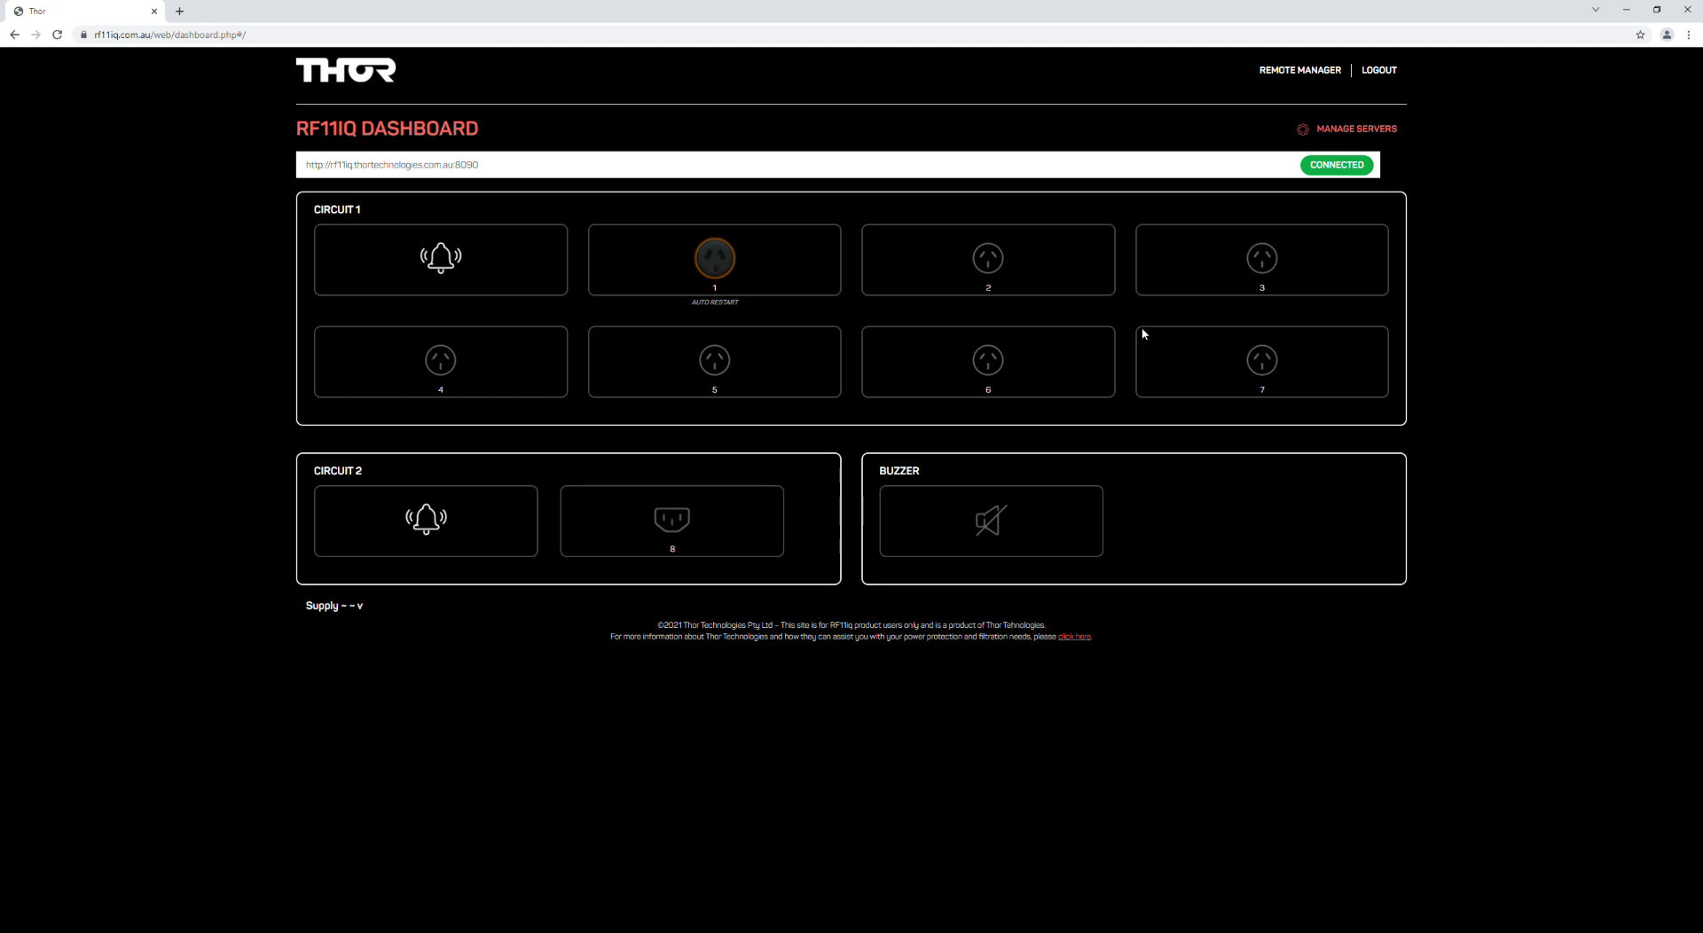
Step: Switch outlet 2 on and back off, toggle outlet 3, and open Remote Manager in a new tab
left_click(988, 261)
left_click(985, 266)
left_click(1000, 259)
left_click(1268, 261)
left_click(1321, 73)
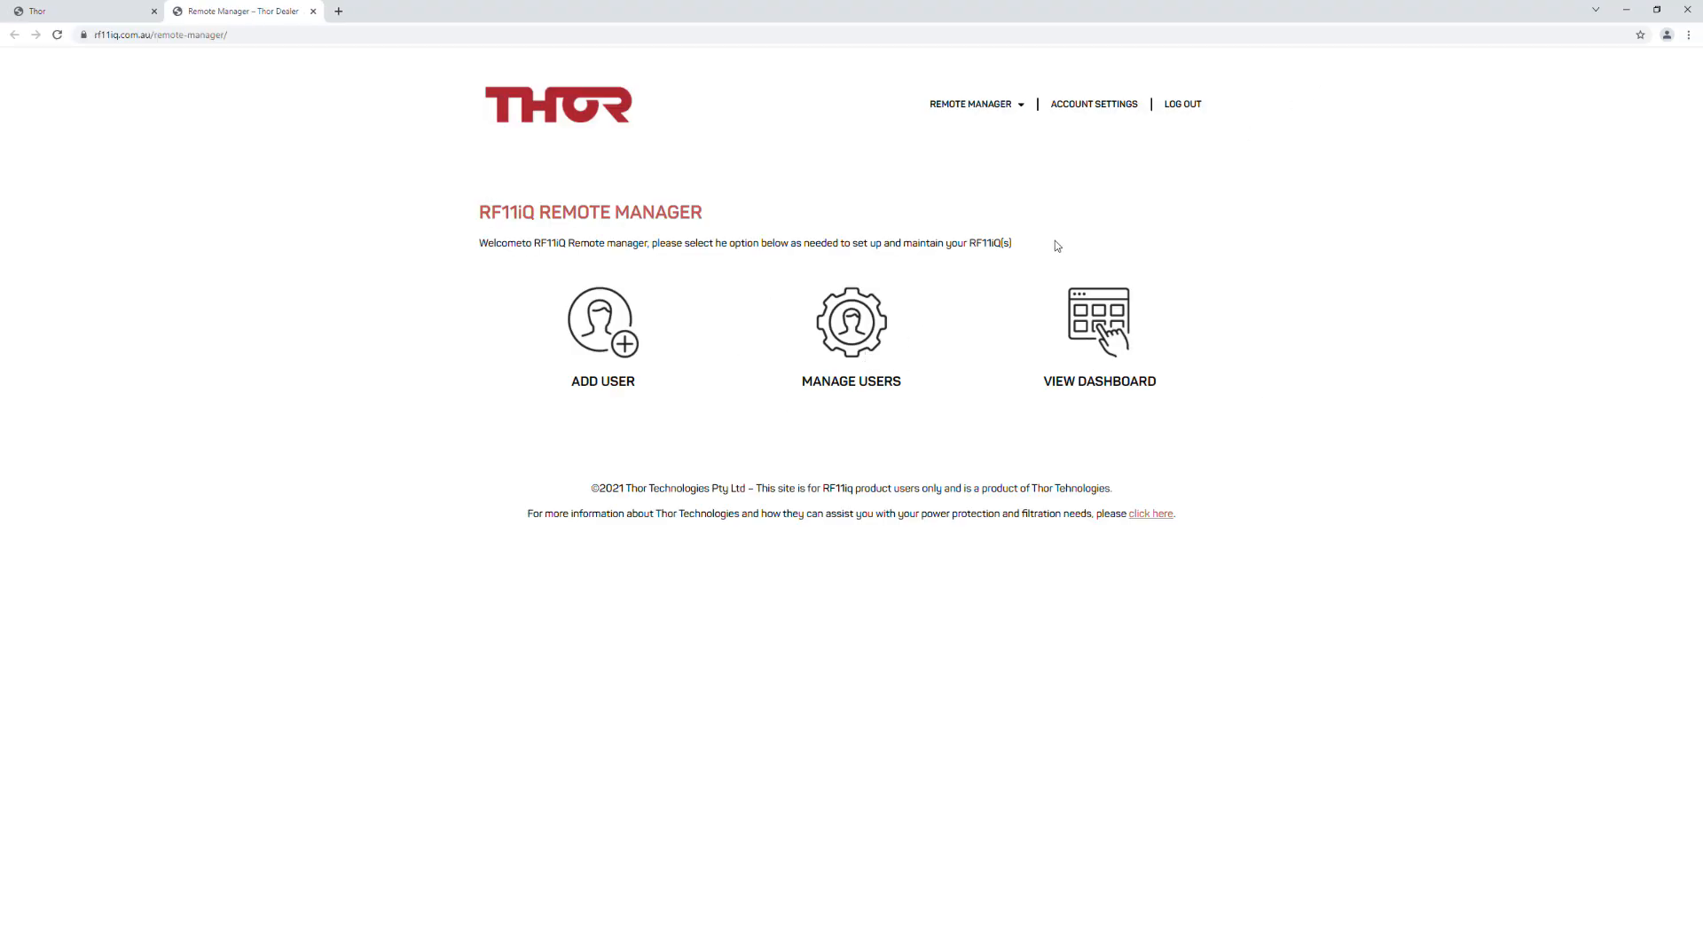
Step: Start a new server named Office at rf11iq.thortechnologies.com.au:8090
mouse_move(1012, 107)
left_click(964, 145)
left_click(582, 200)
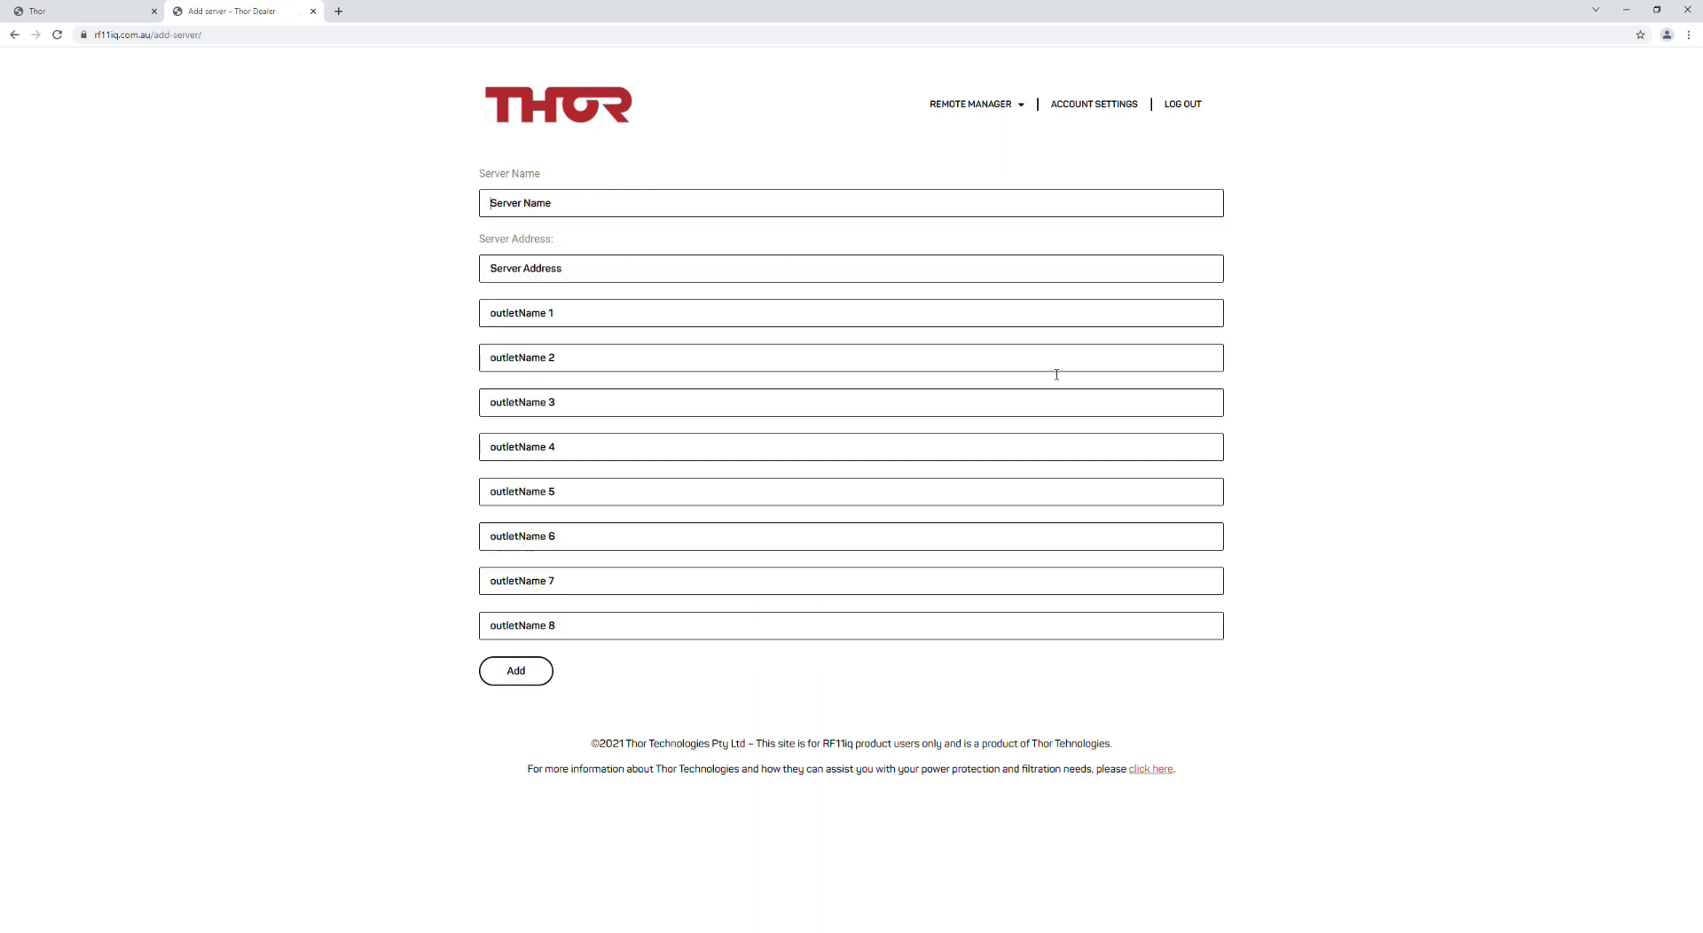
type("Office")
key("Tab")
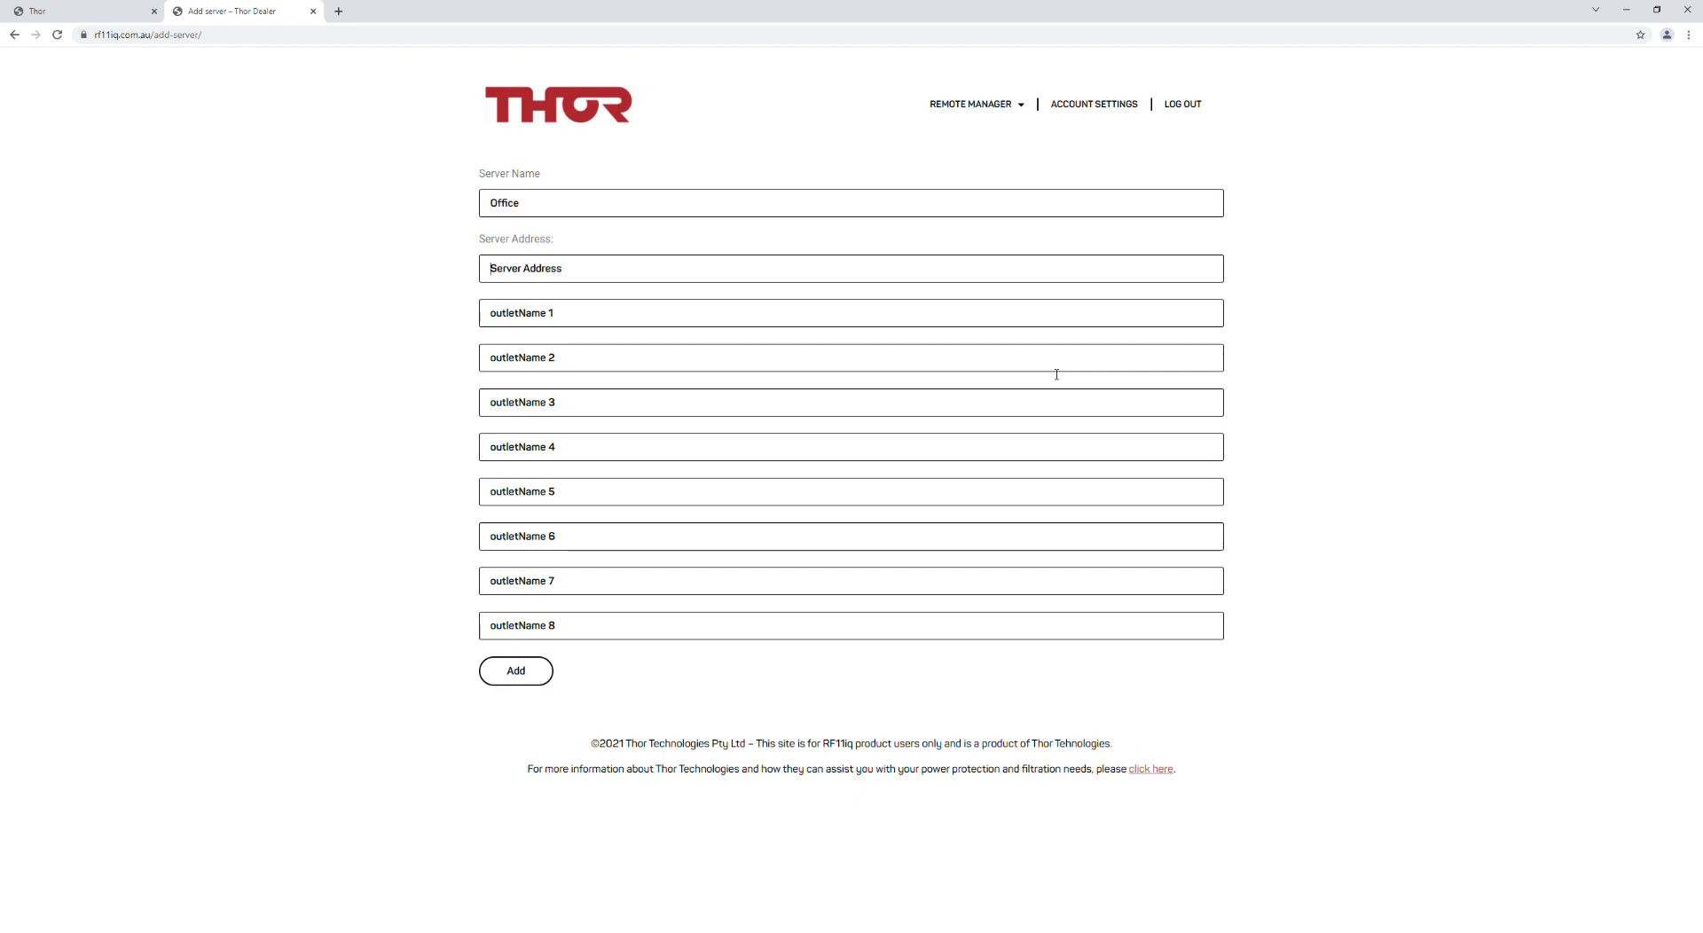
type("http:")
left_click(625, 312)
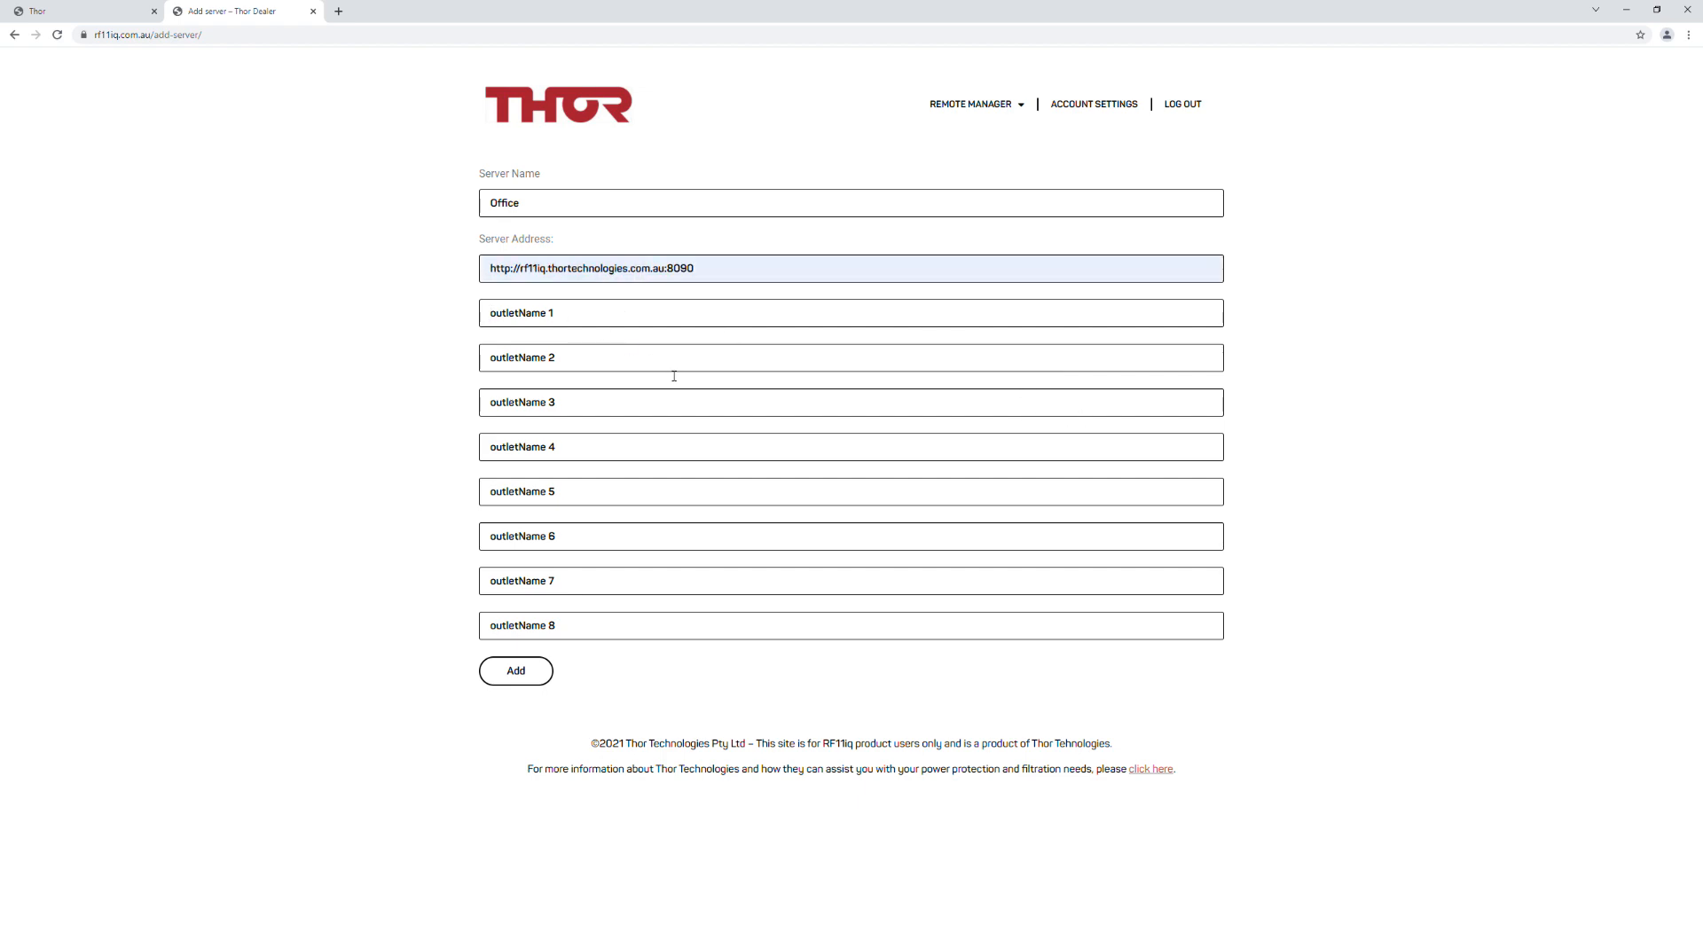
Step: Name outlets 1–4 Modem, Computer, NAS and Monitor, then add the server
type("Modem")
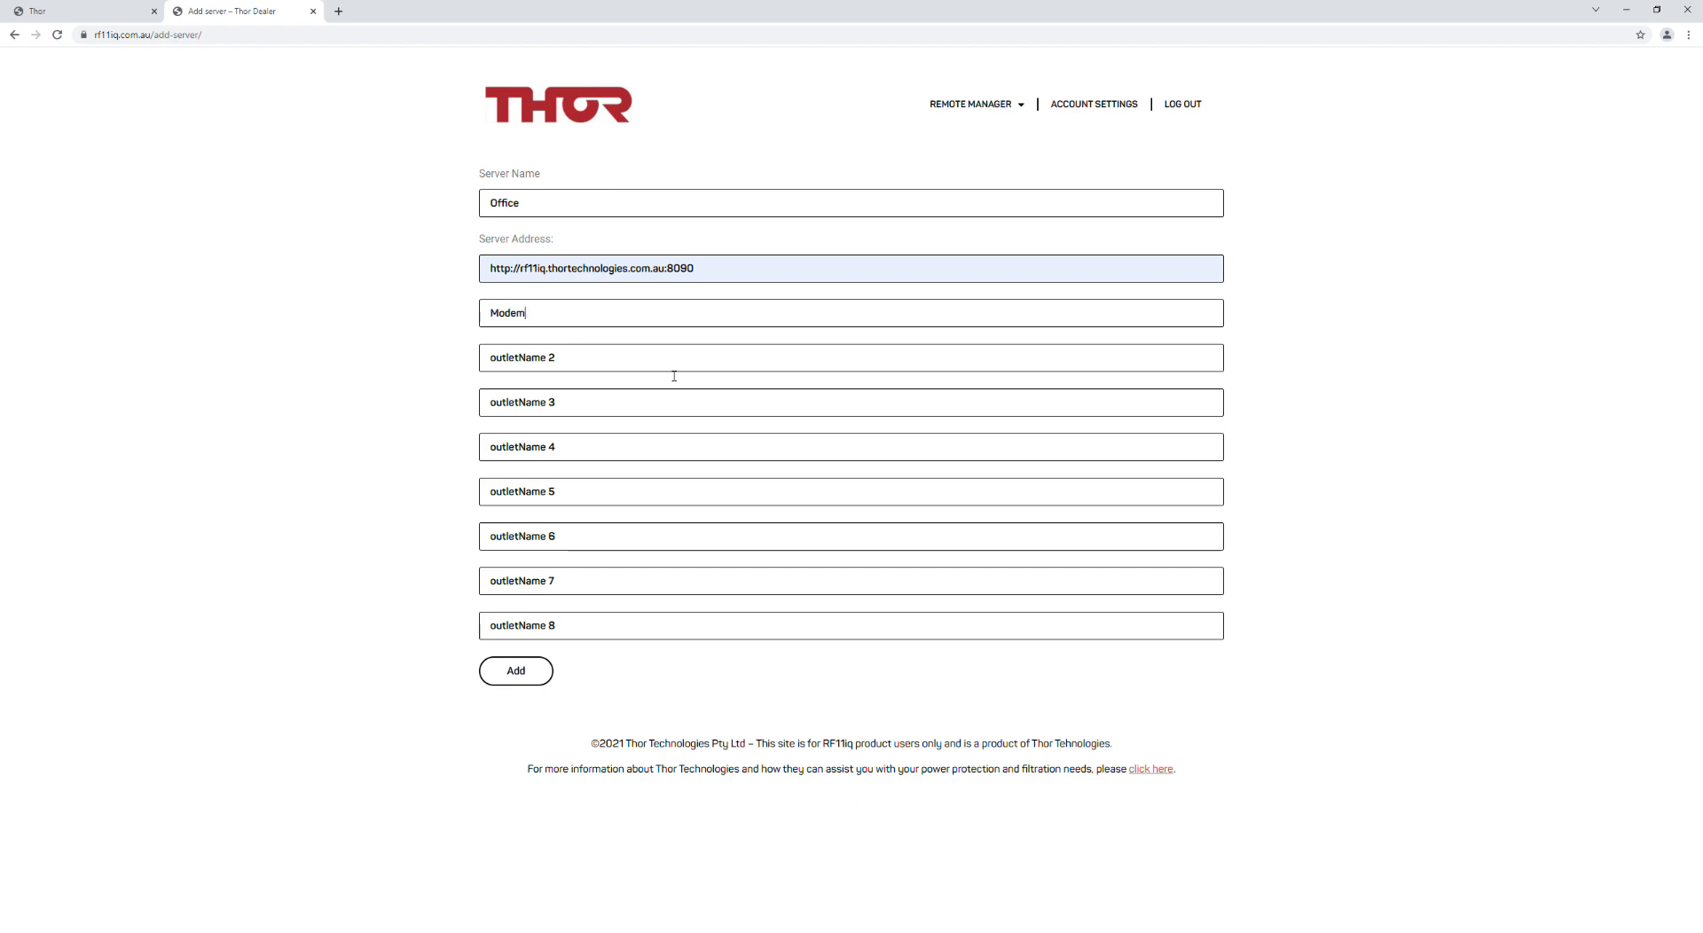
type("Computer")
key("Tab")
type("NAS")
key("Tab")
type("Monitor")
key("Tab")
type("S")
key("BackSpace")
left_click(524, 676)
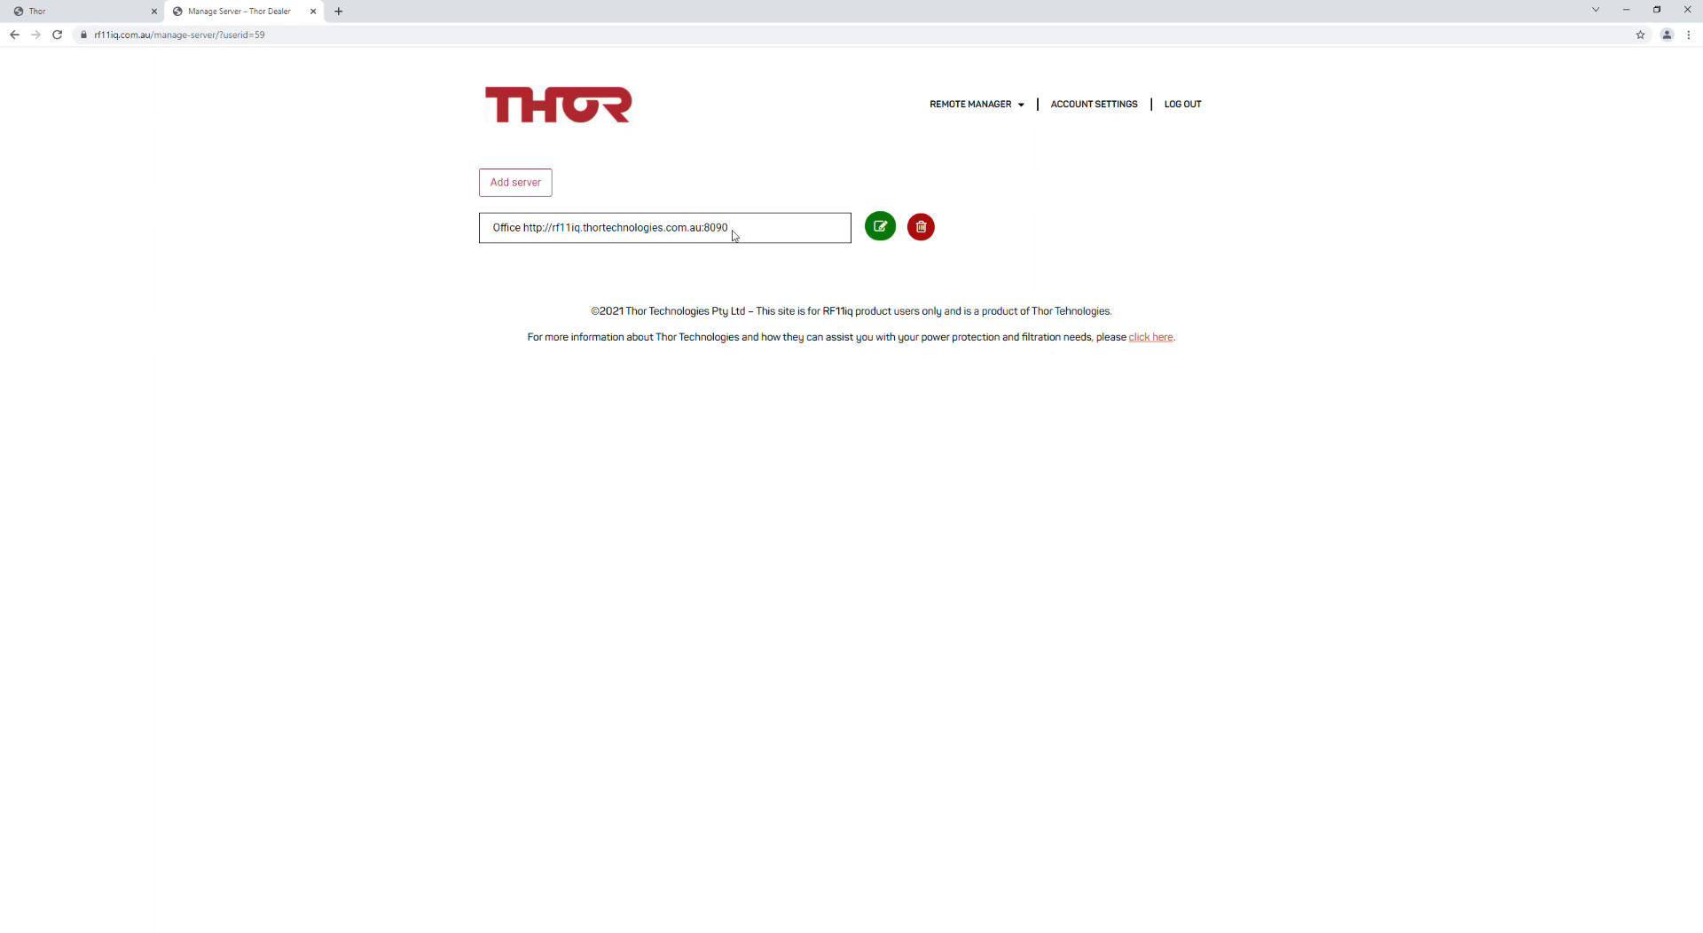
Step: Open the Office server for editing, save it unchanged, then delete it
double_click(522, 236)
left_click(567, 240)
left_click(883, 229)
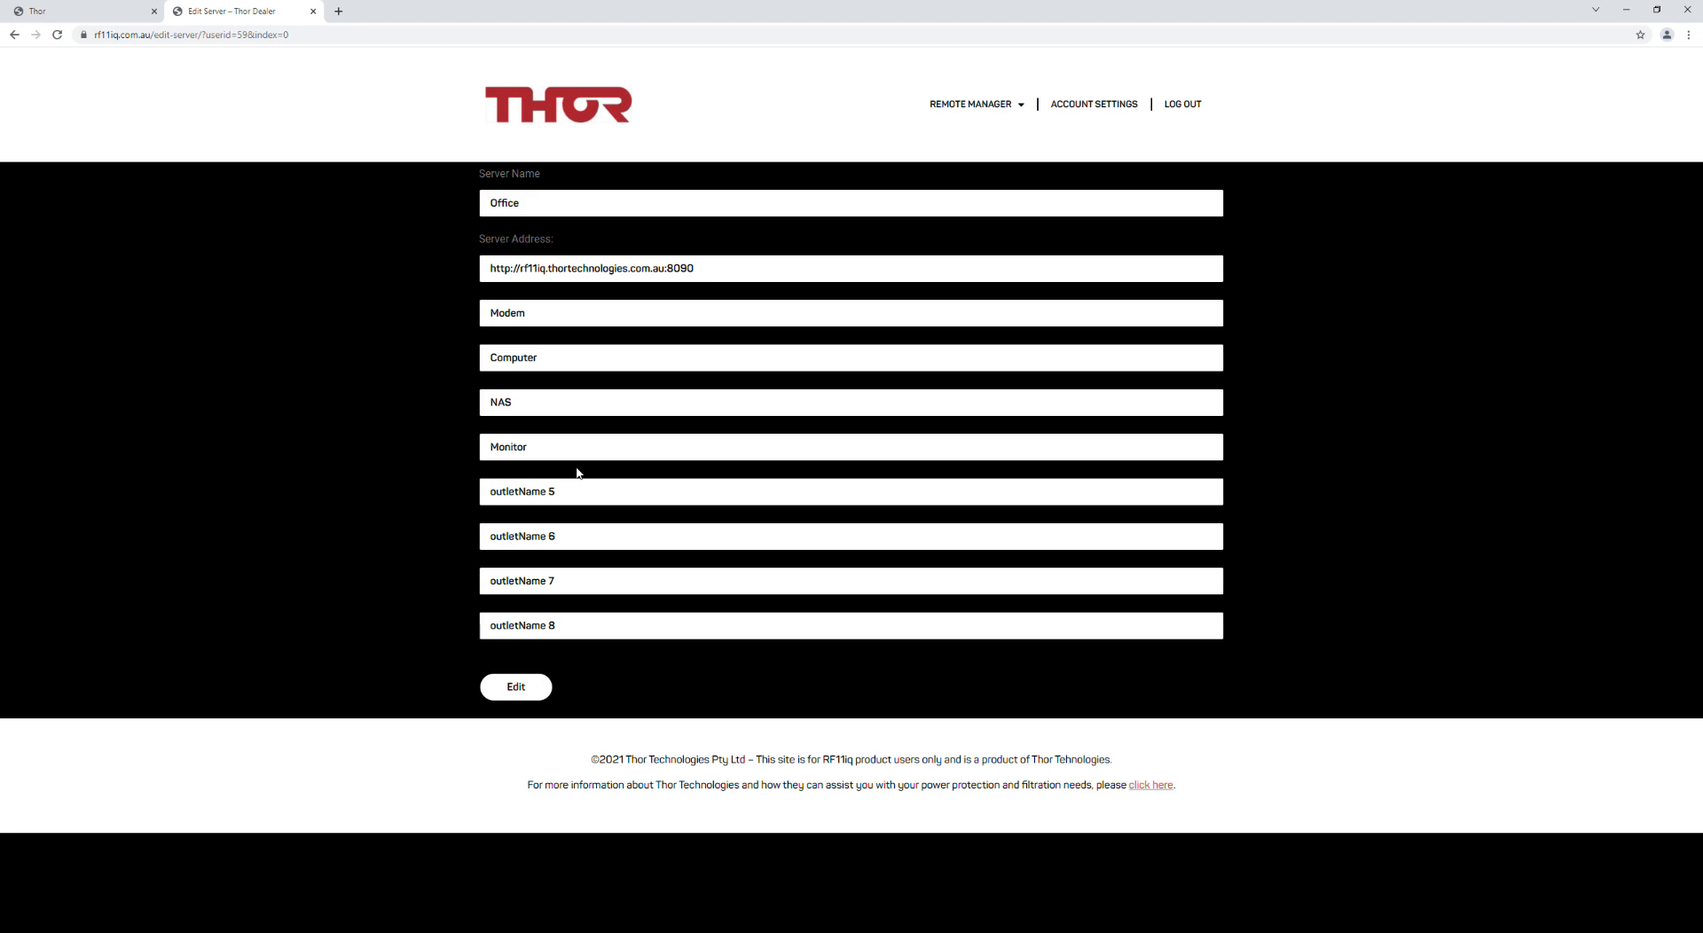
left_click(514, 692)
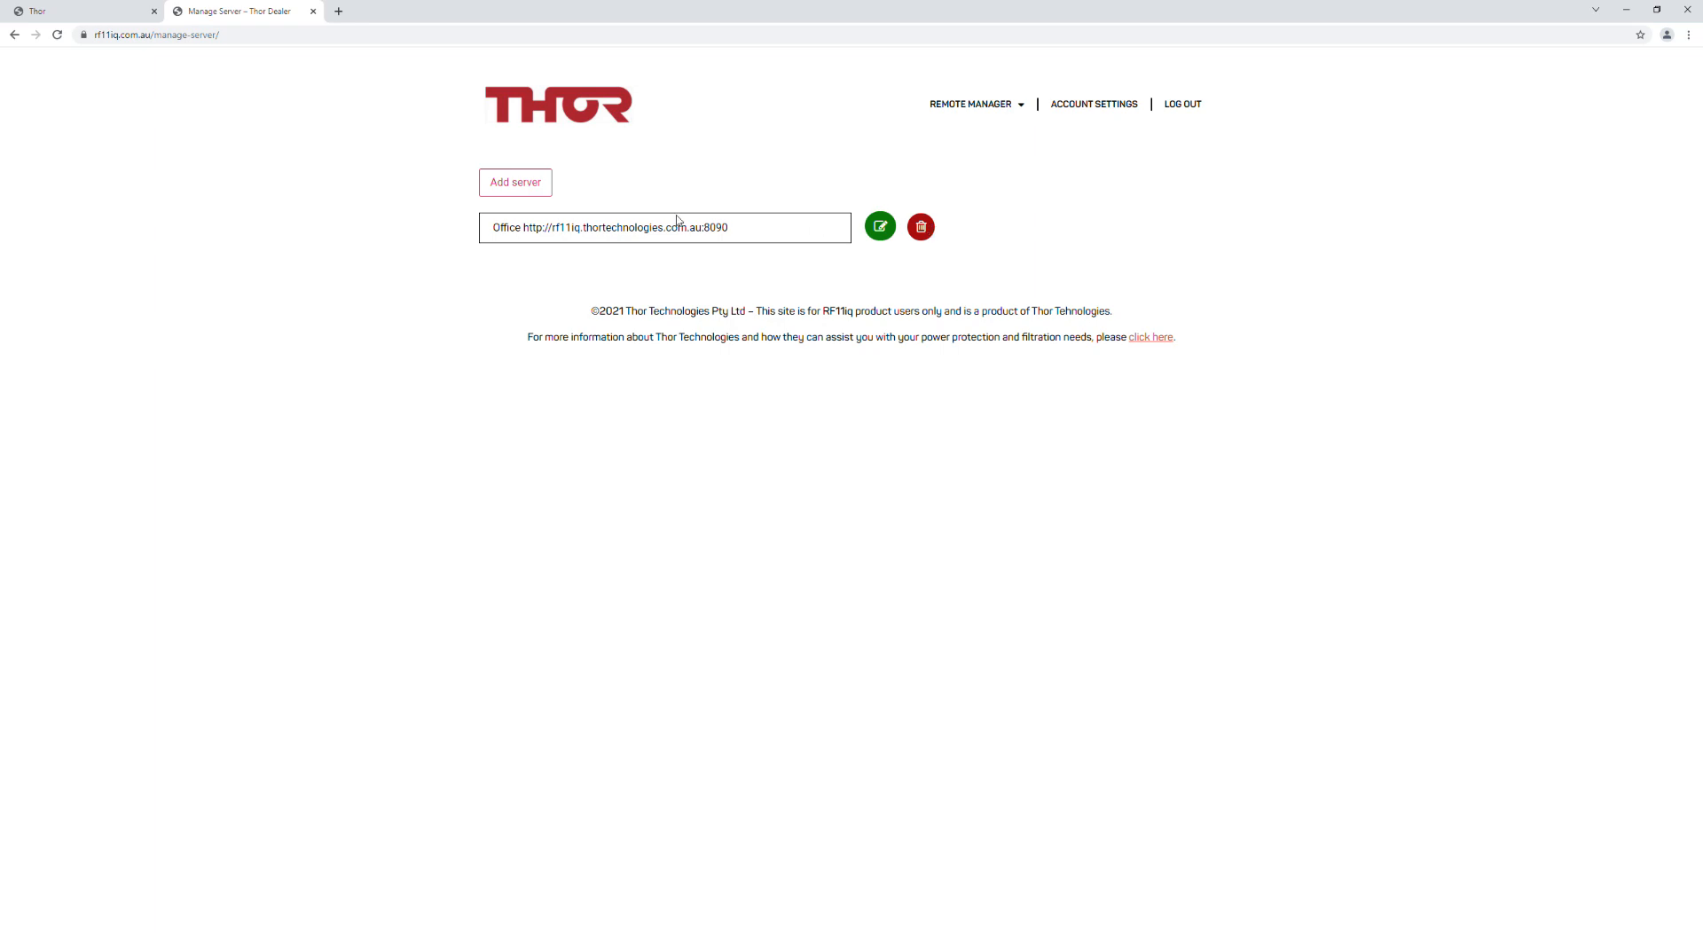
left_click(923, 236)
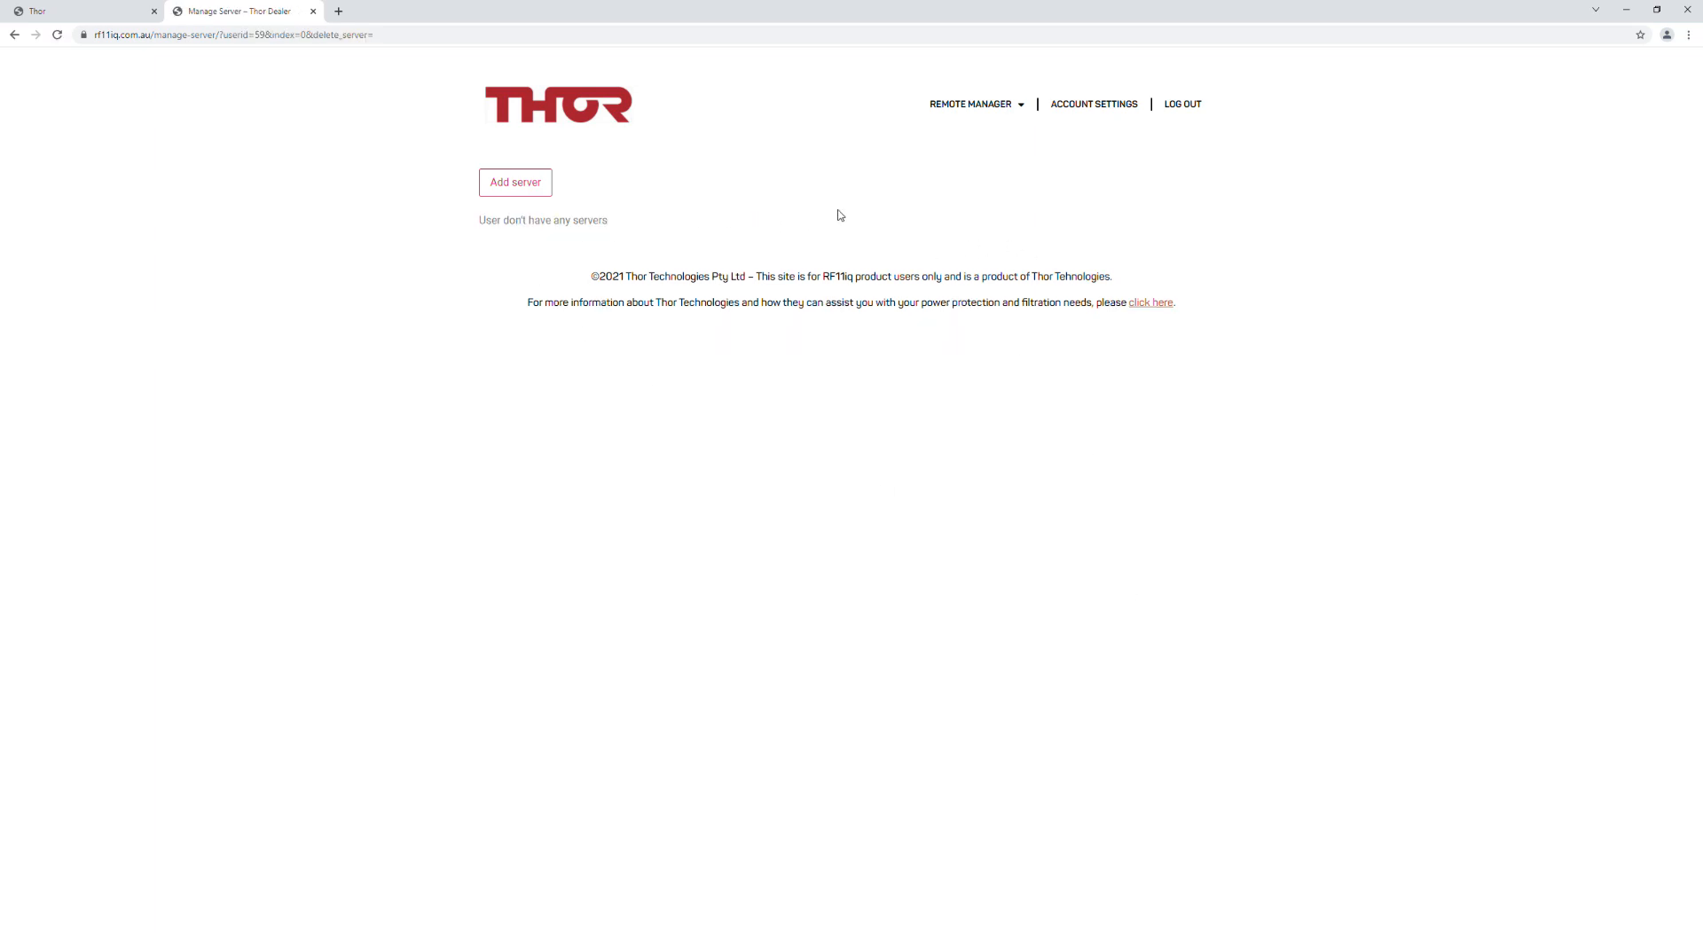
left_click(520, 185)
left_click(572, 211)
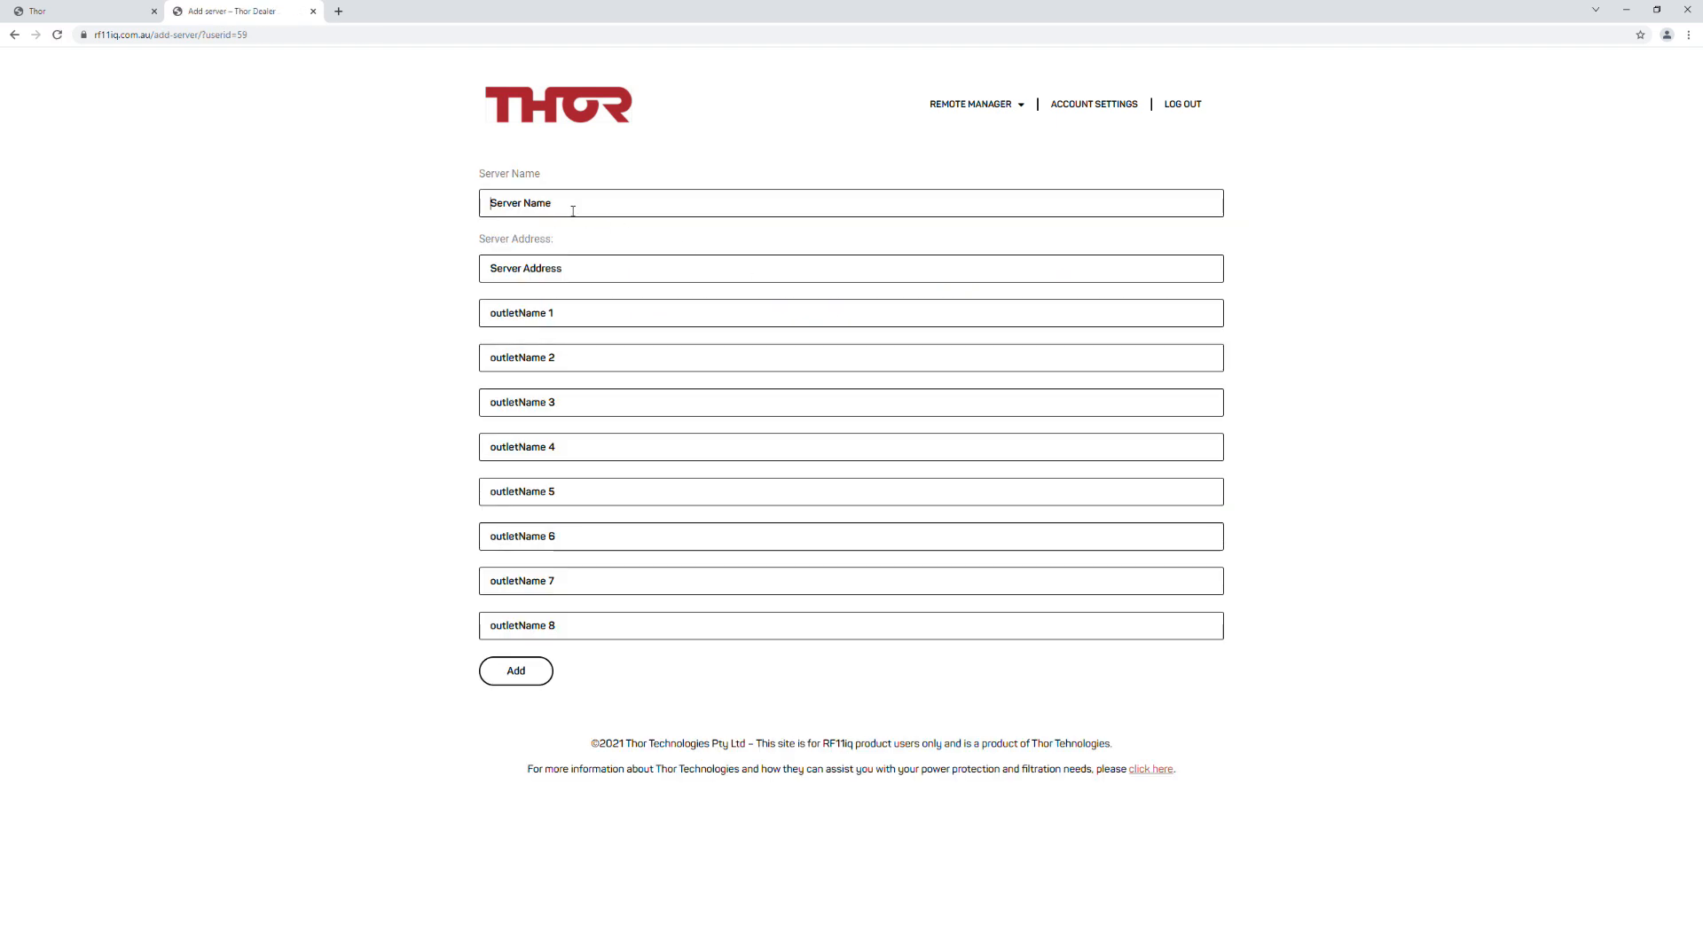
type("Office")
type("http://rf11iq.thortechnologies.com.au:8090")
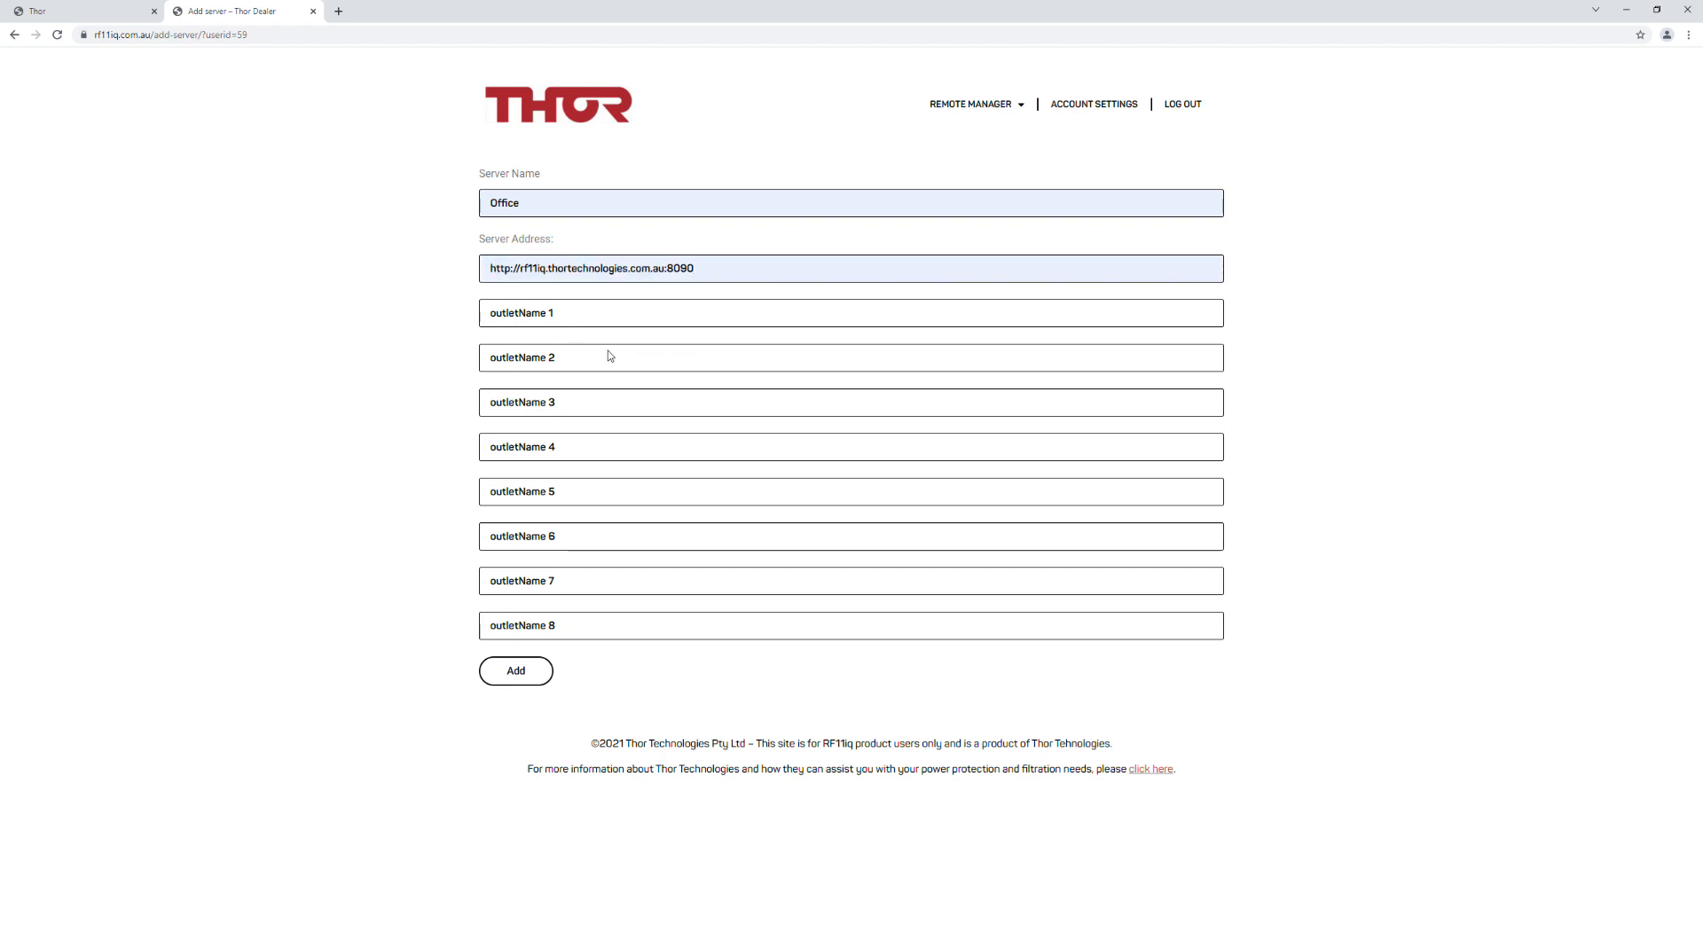
Step: Name outlets 1–4 Modem, Computer, Monitor and NAS, and add the Office server
type("Modem")
left_click(571, 360)
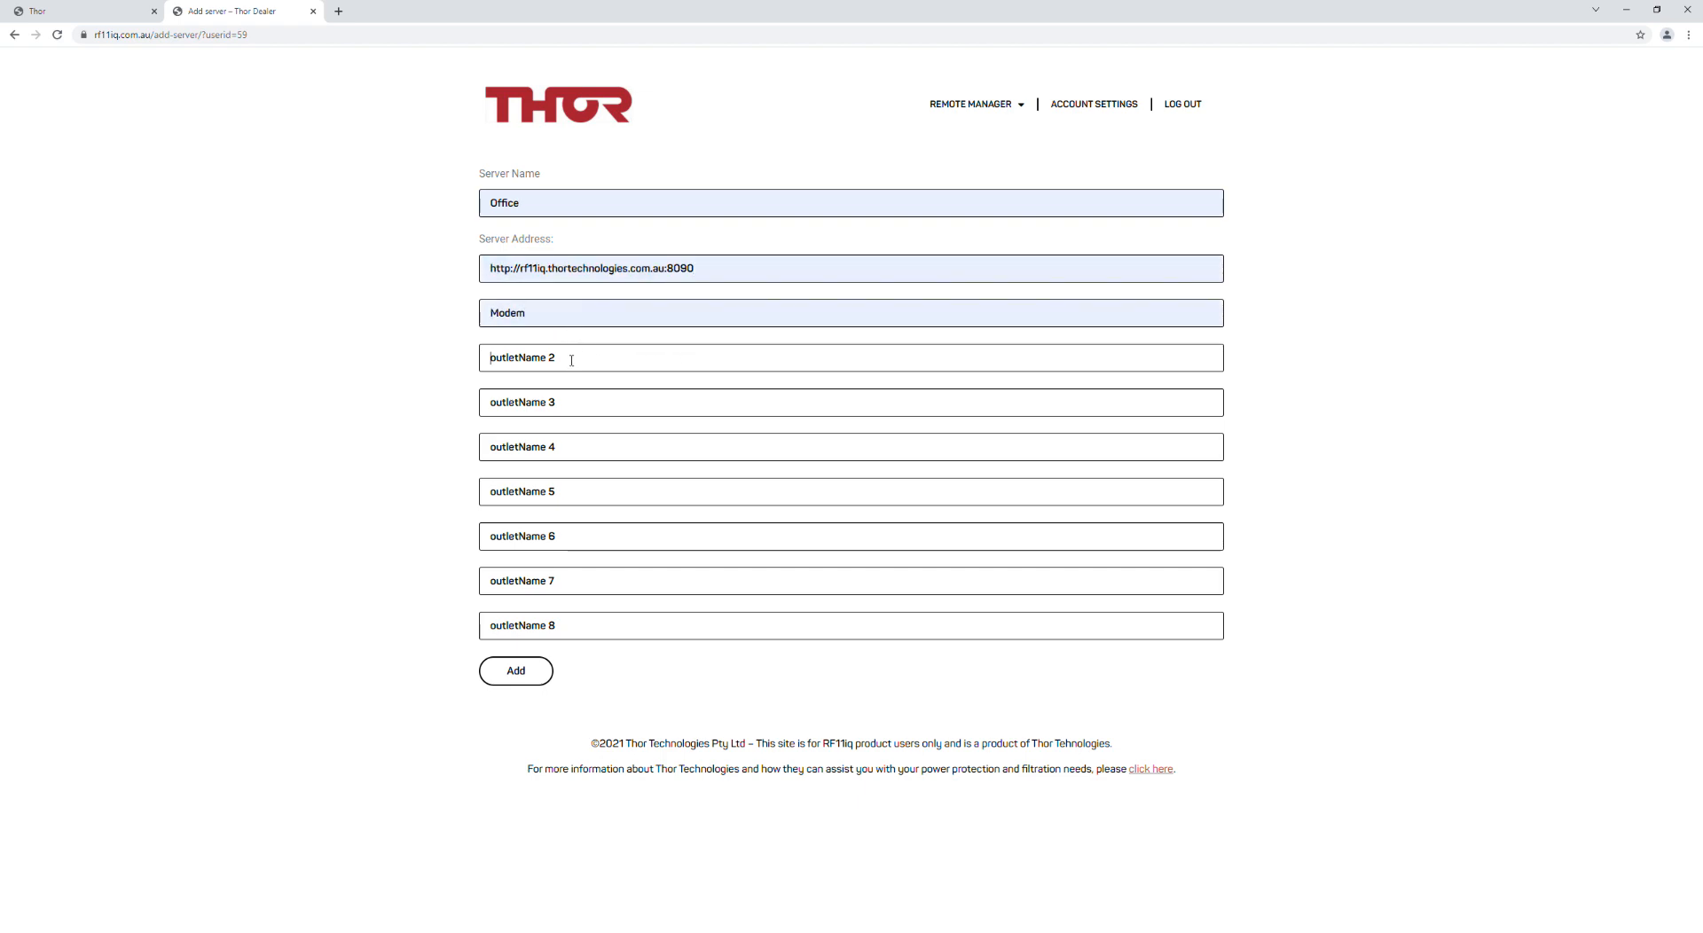
type("Computer")
left_click(558, 405)
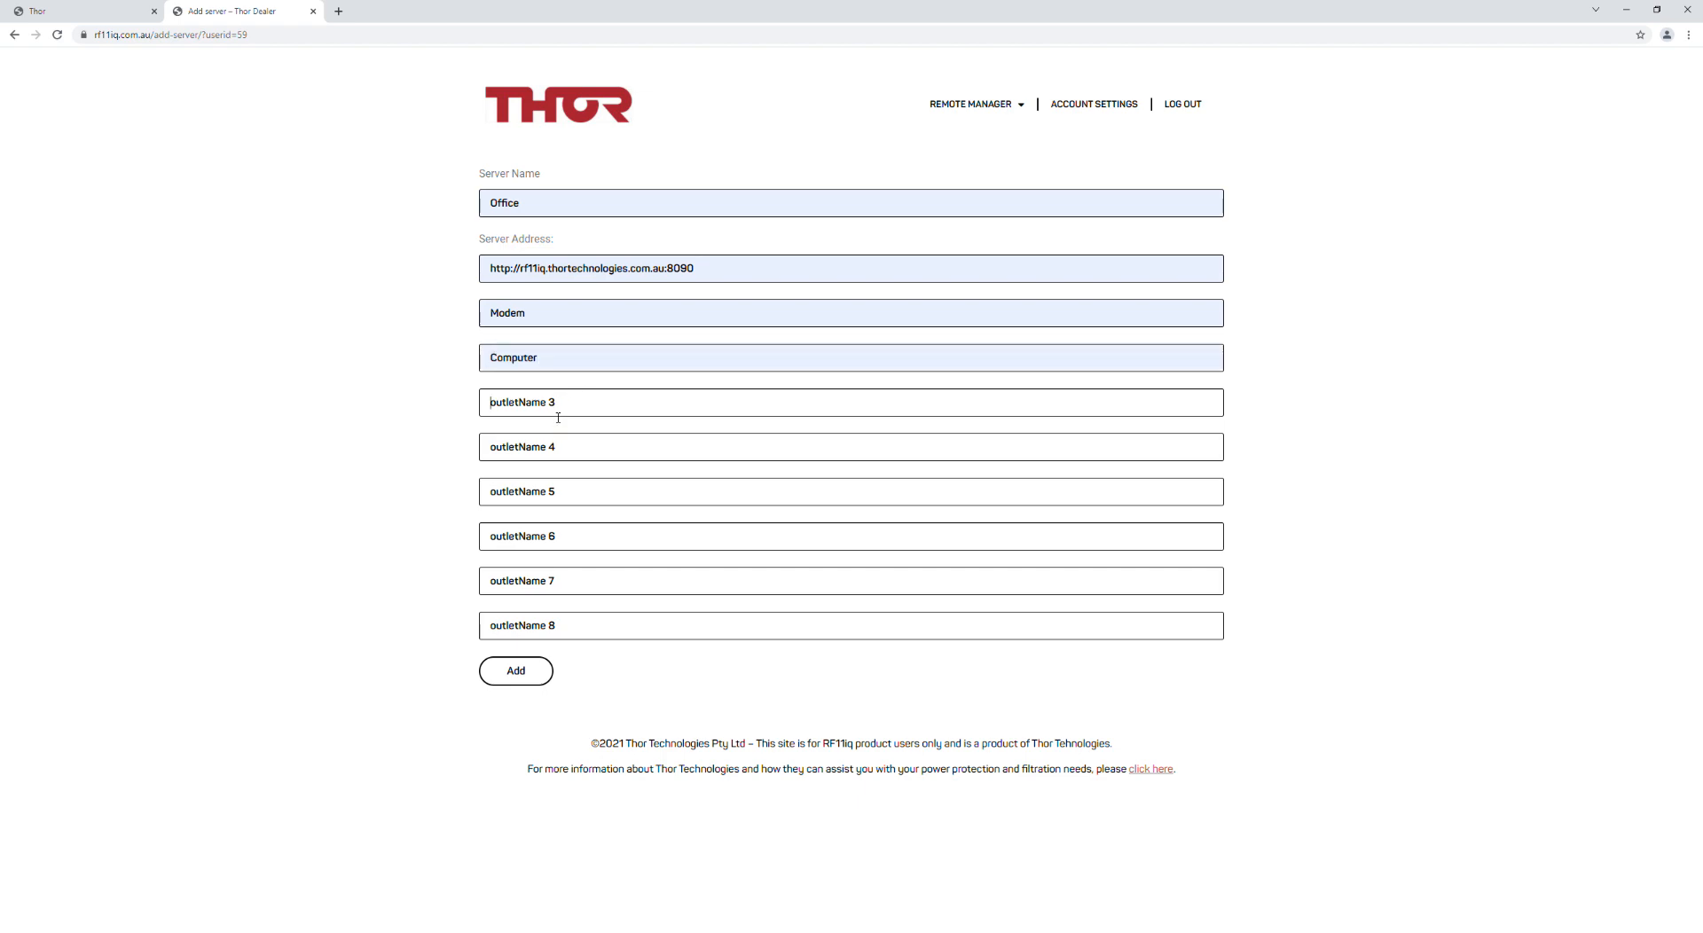
type("Monitor")
left_click(537, 456)
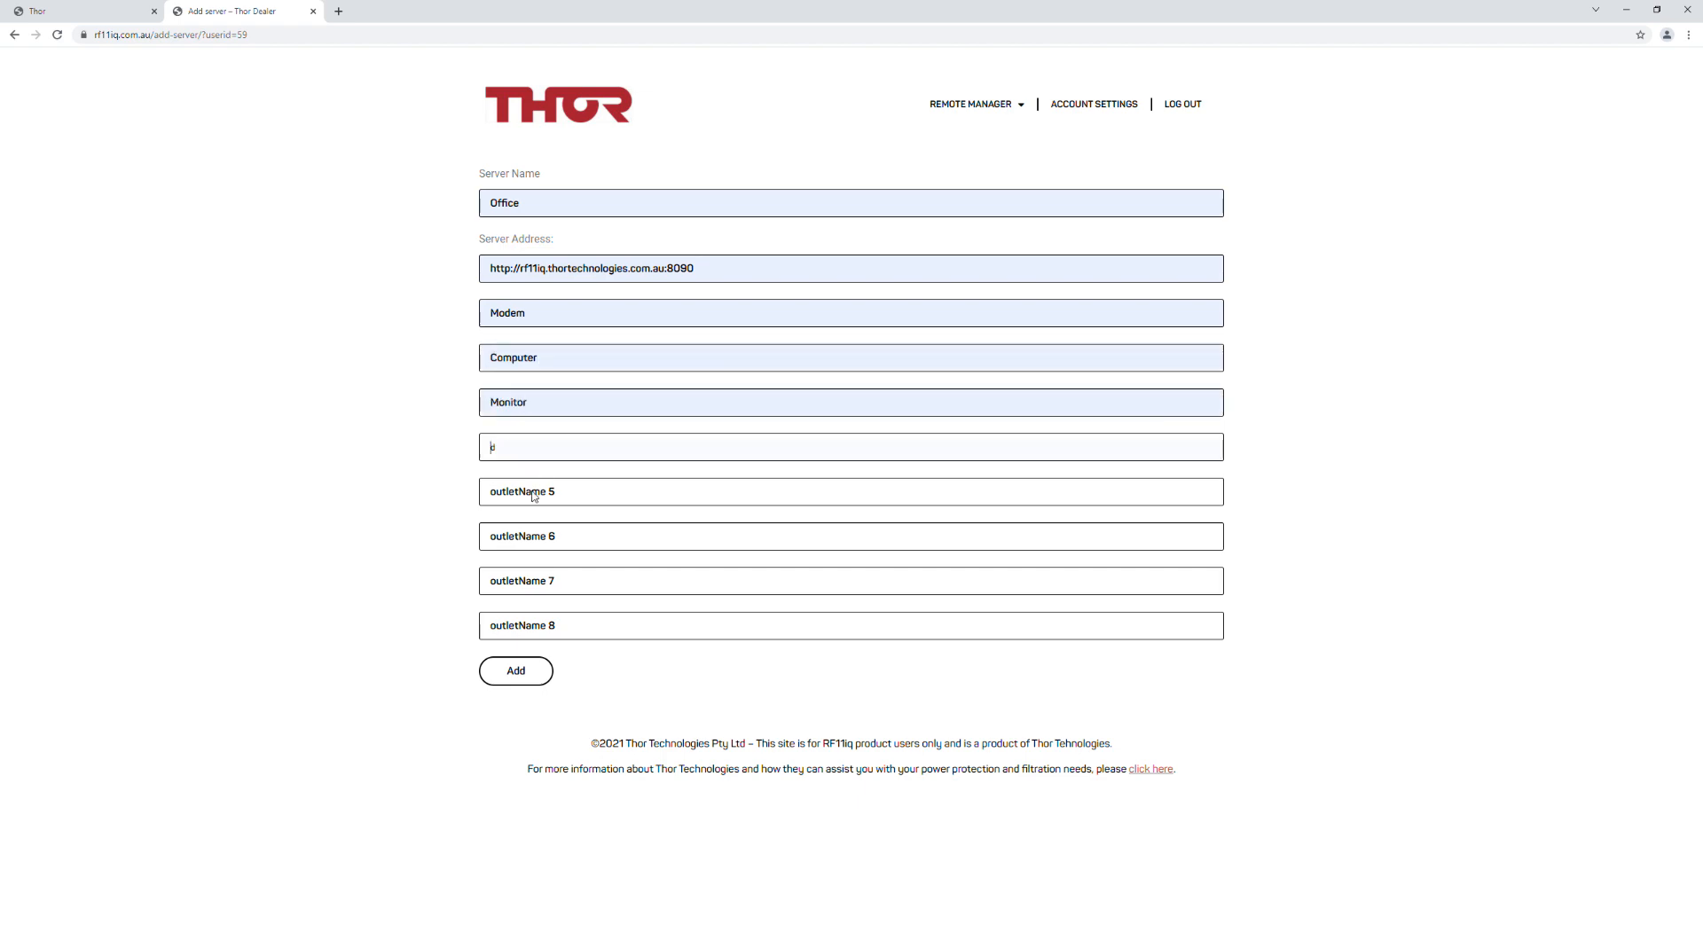
type("NAS")
left_click(519, 673)
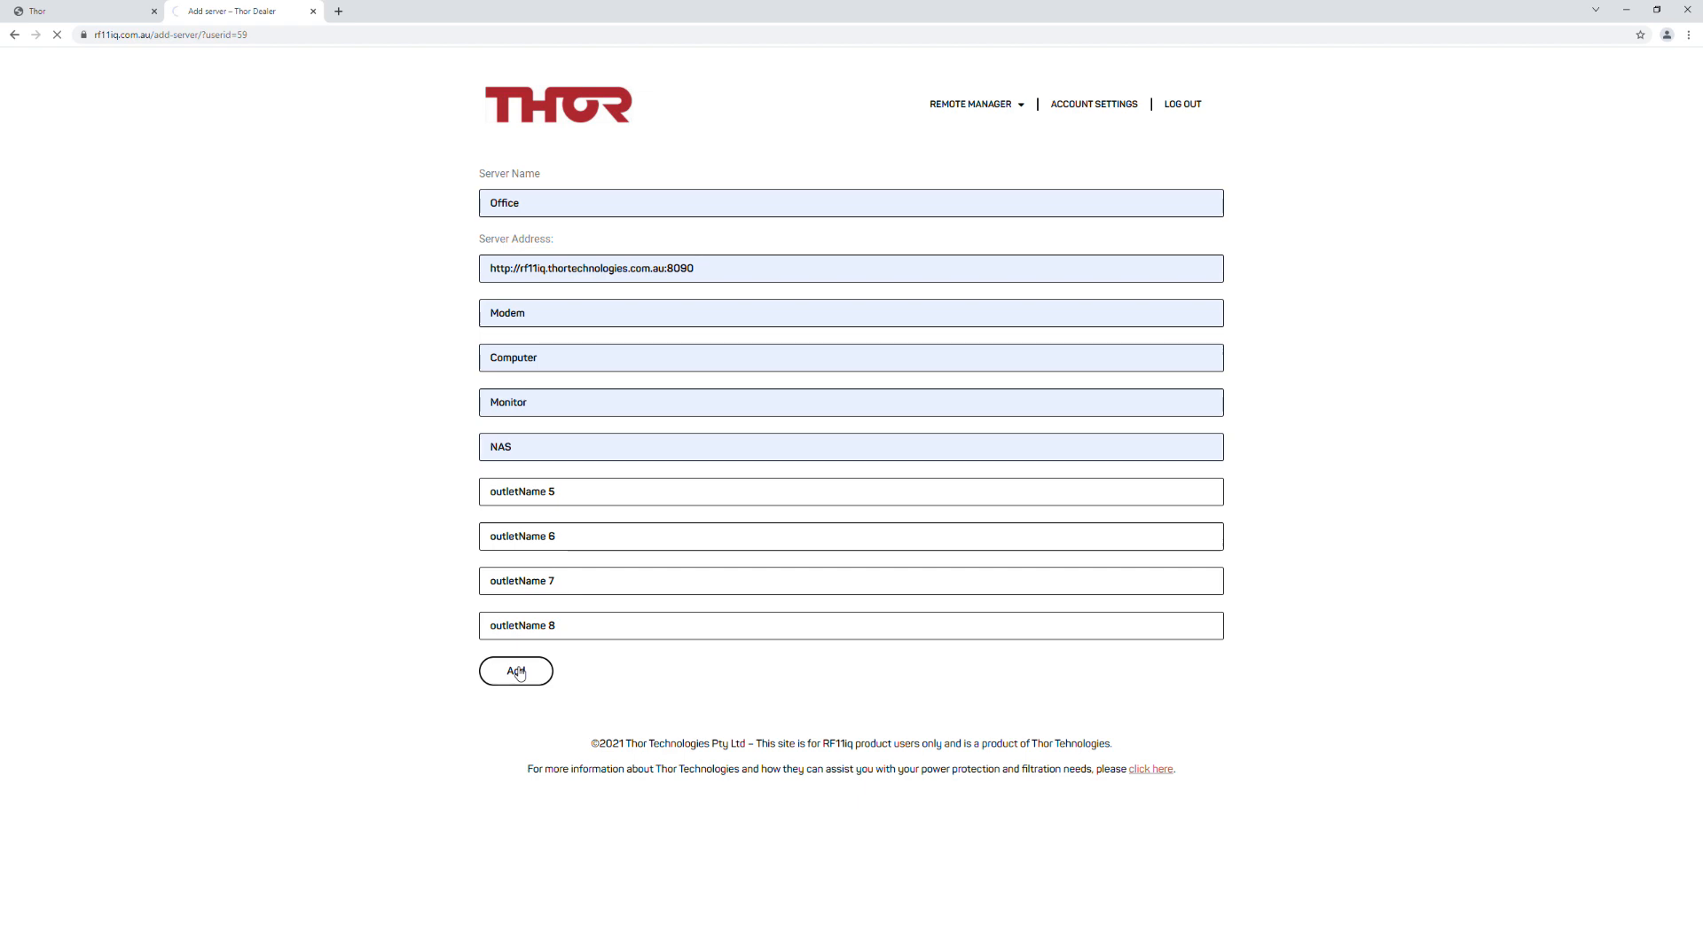
left_click(537, 187)
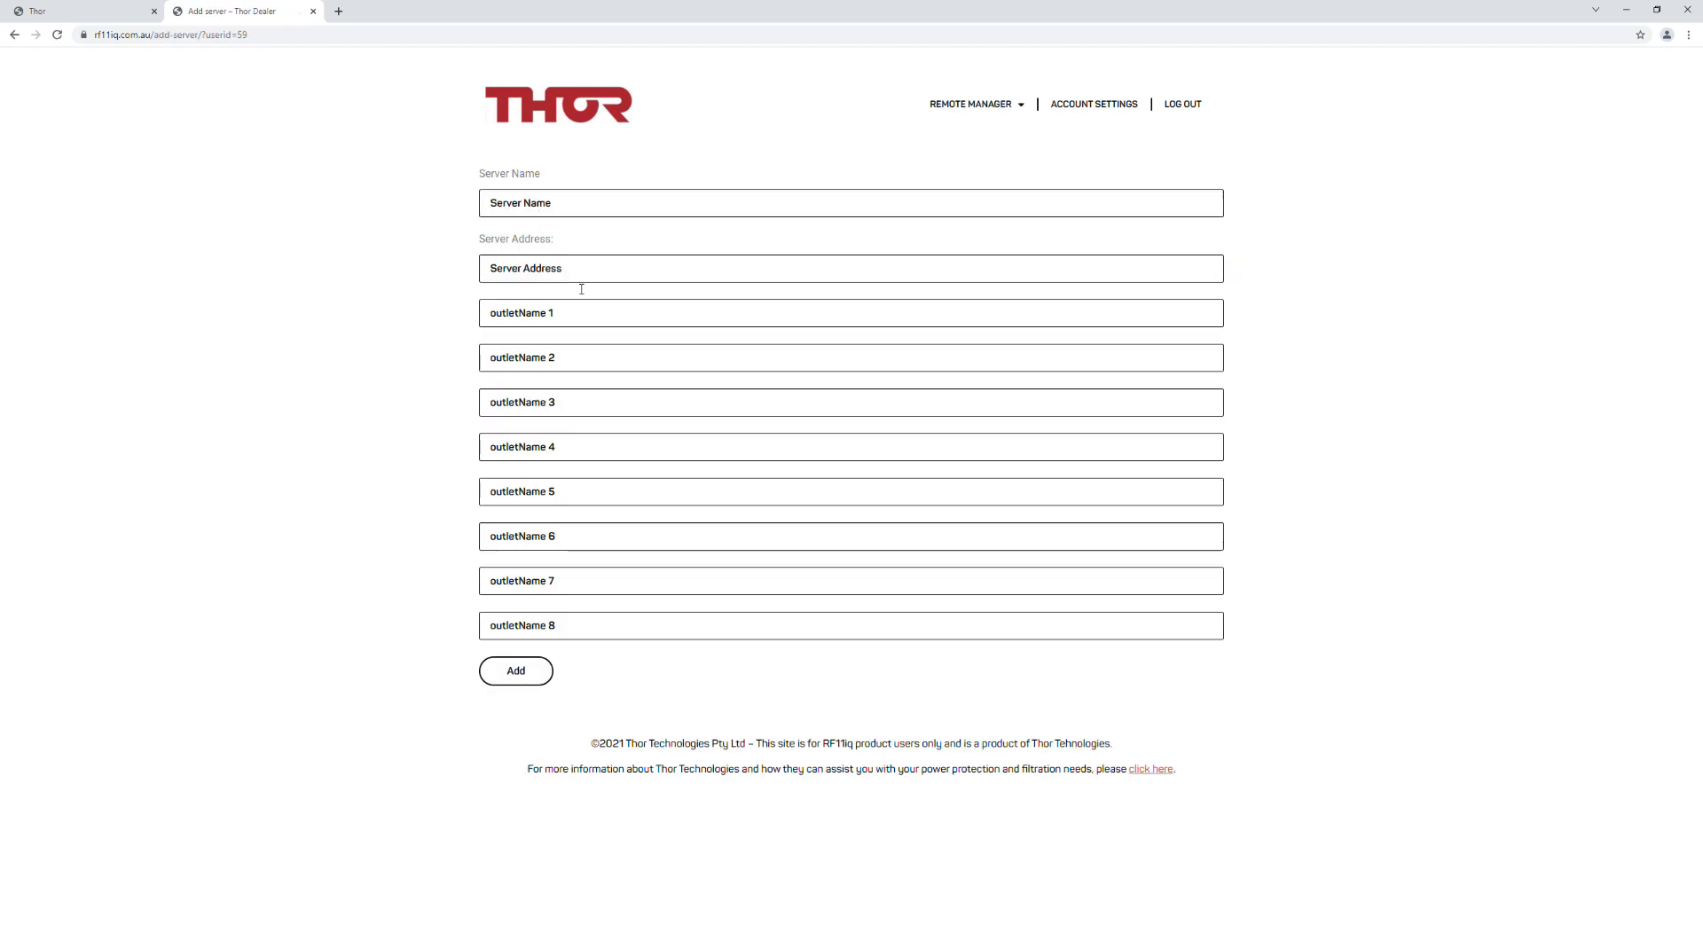
left_click(541, 208)
type("Home Offic")
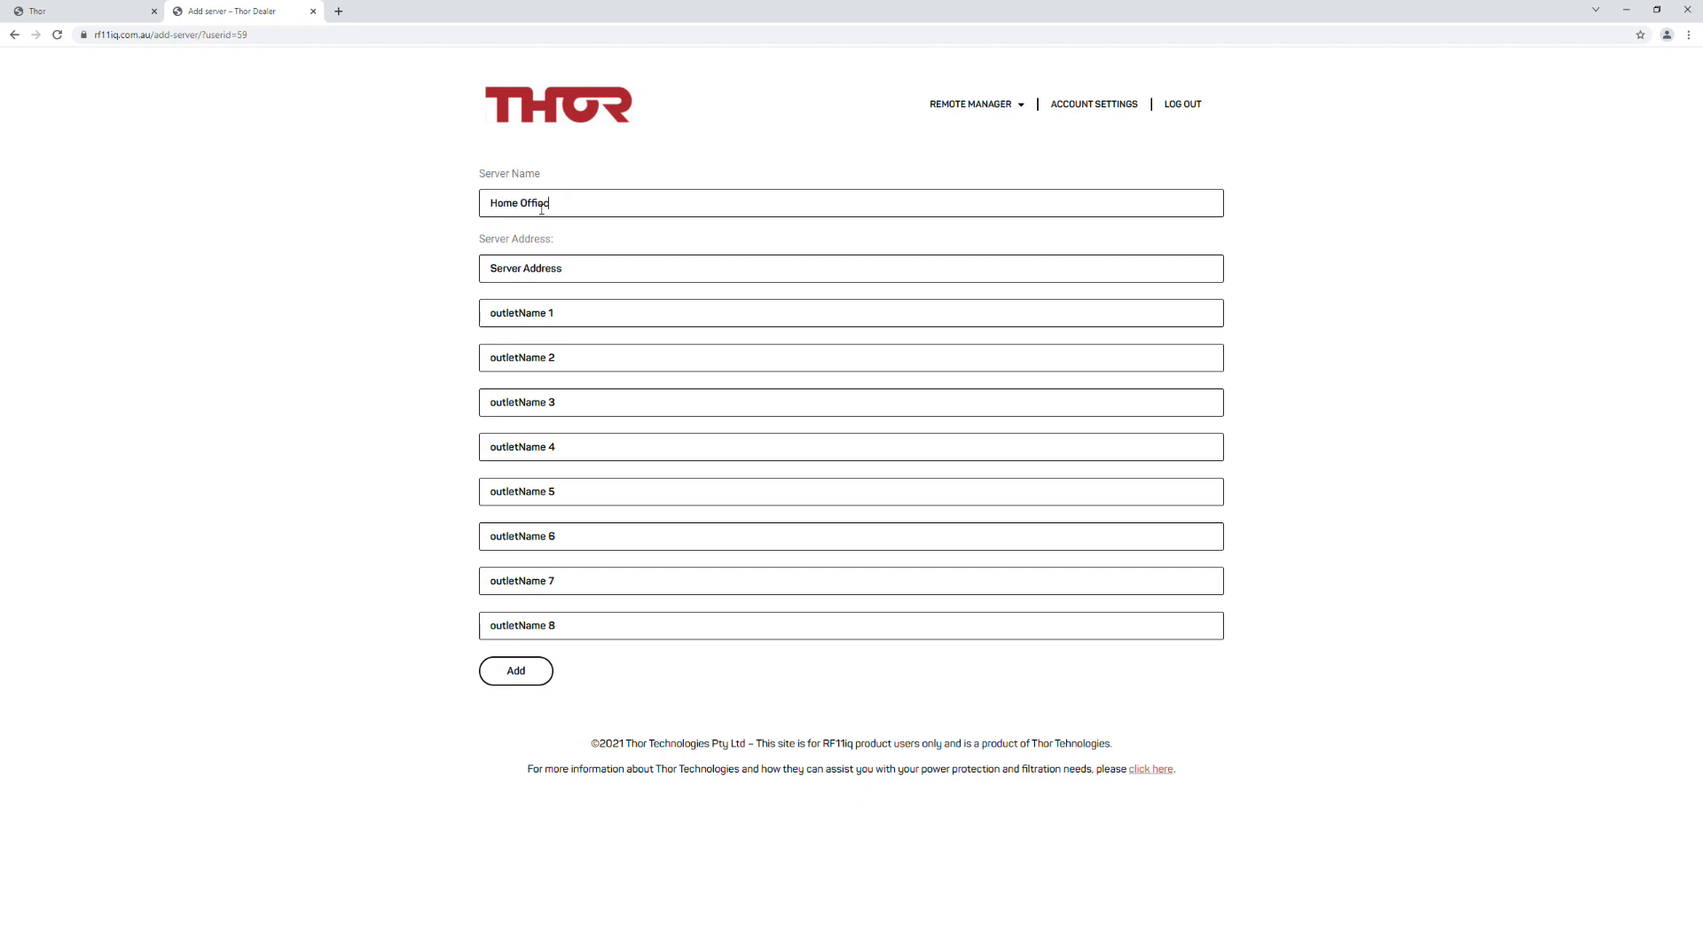
type("e")
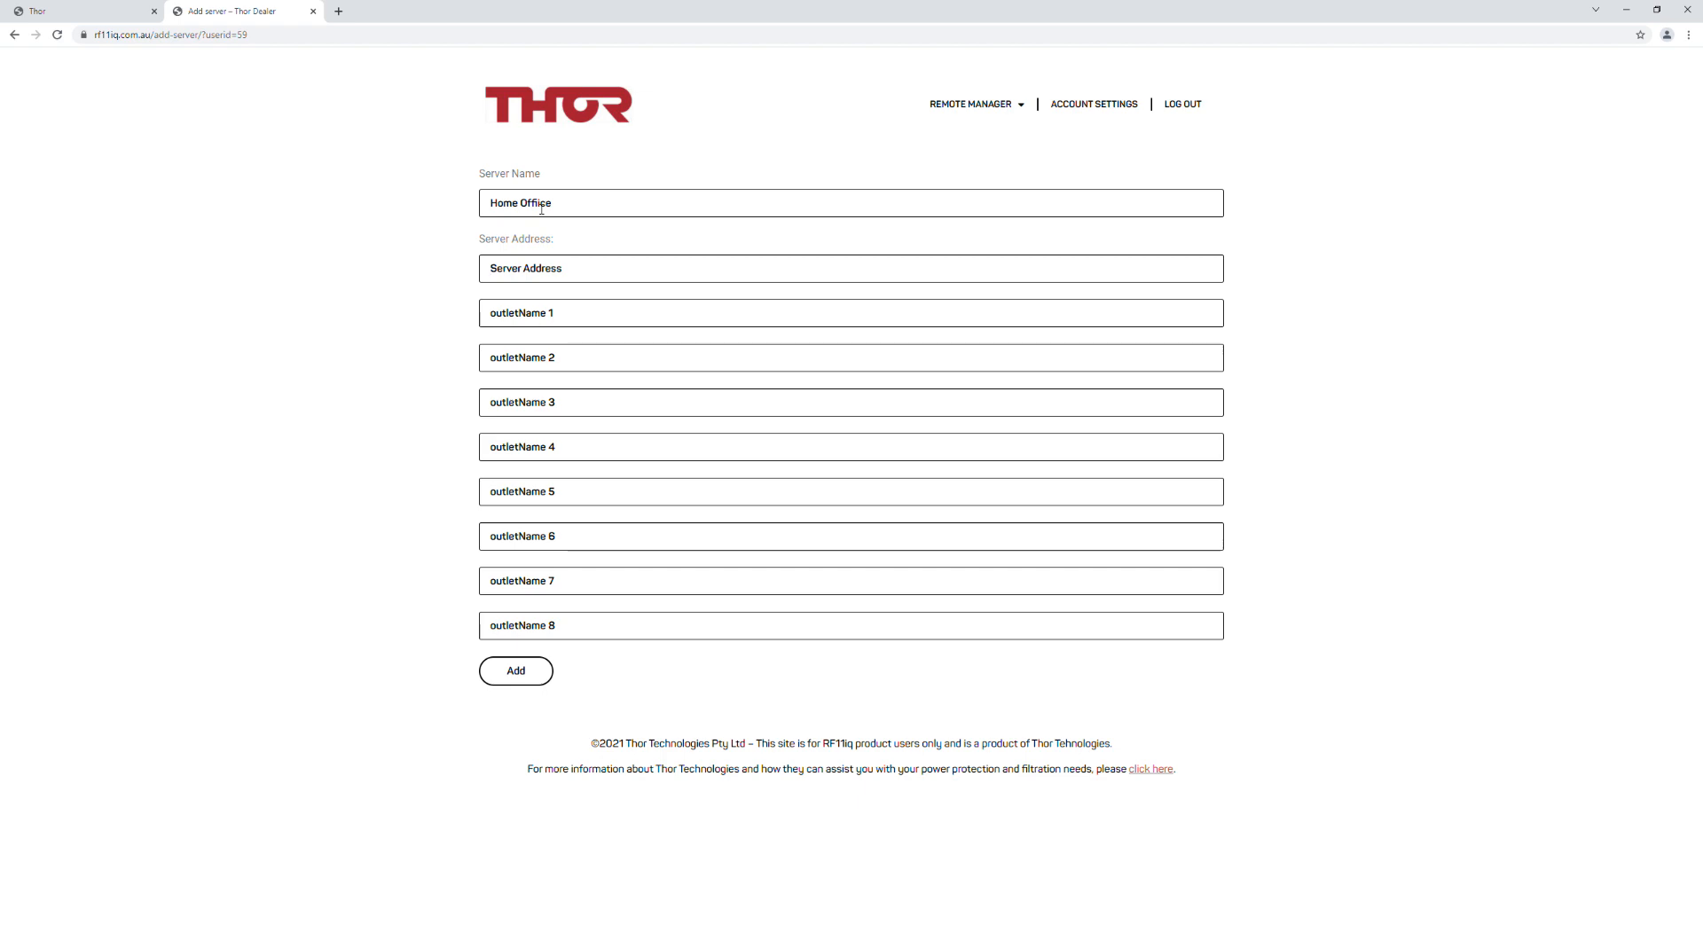
type("http:")
type("220")
key("BackSpace")
key("BackSpace")
type("//")
key("BackSpace")
key("BackSpace")
key("BackSpace")
type("p://22")
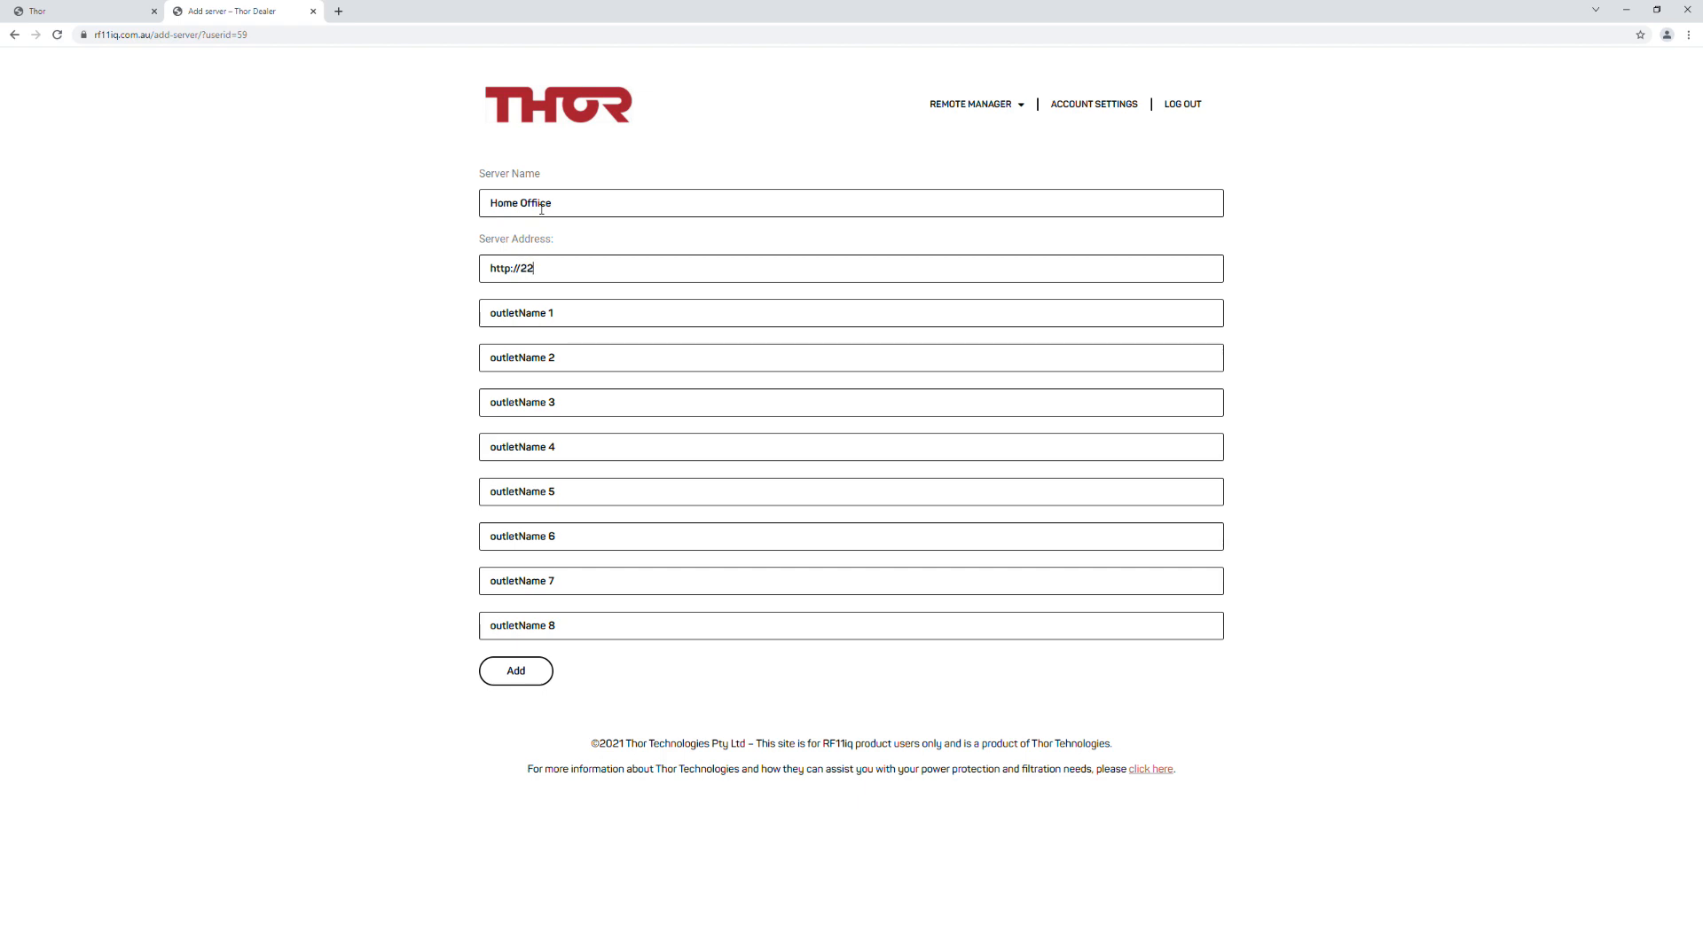
type("0.245.1")
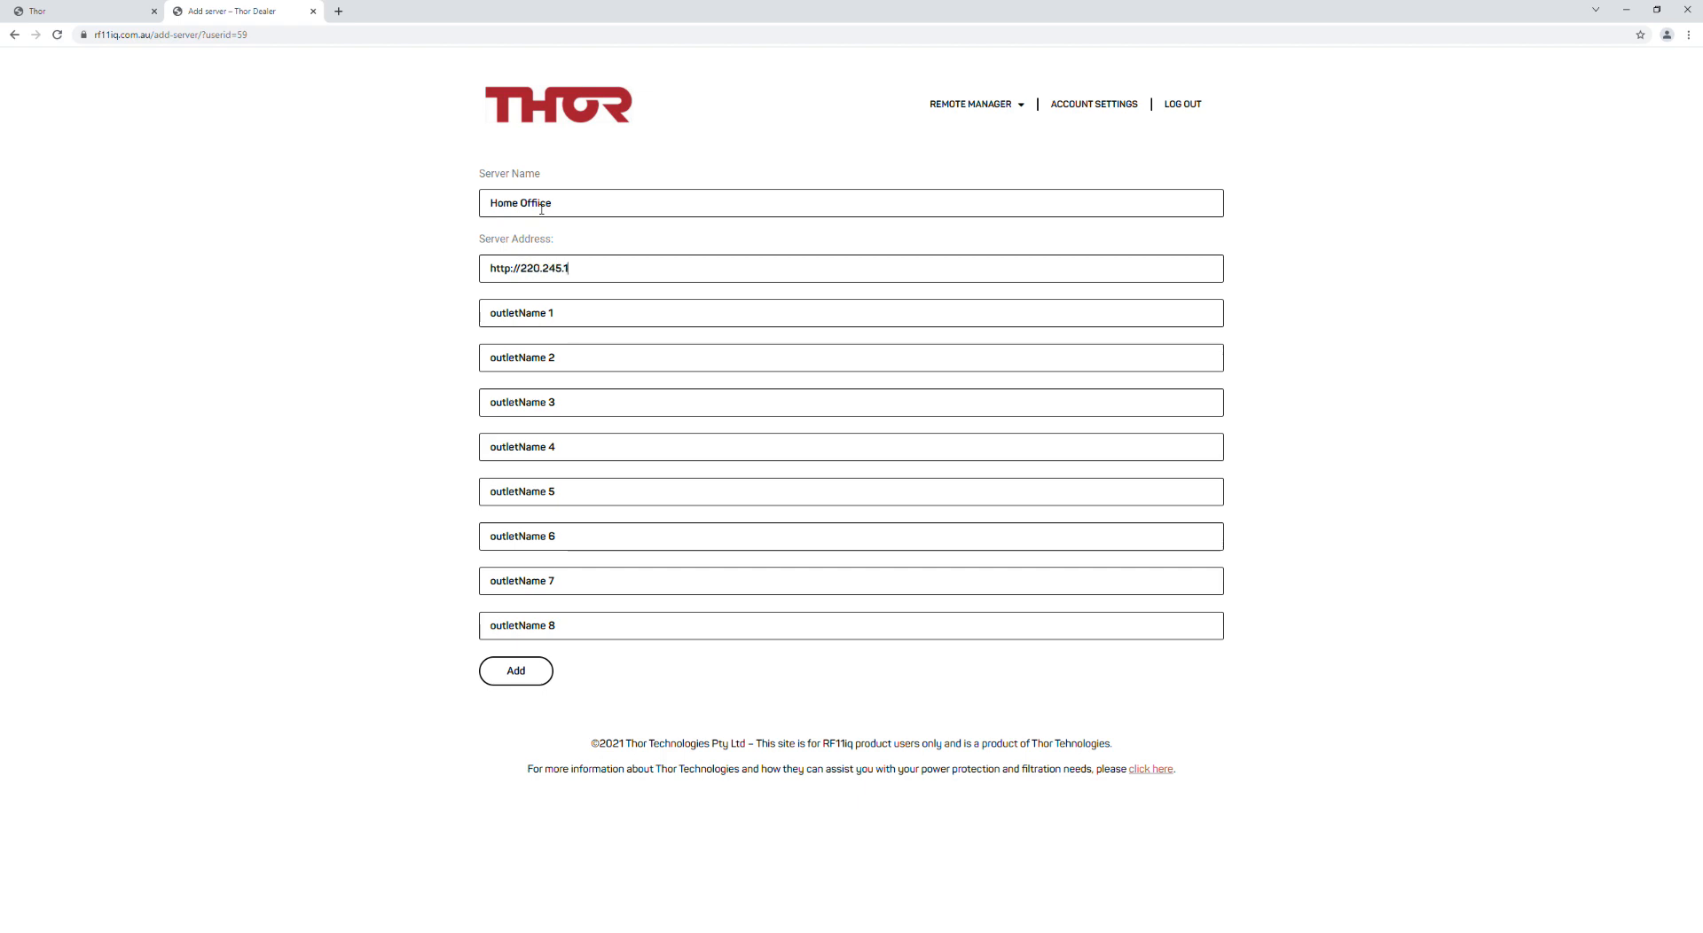
key("BackSpace")
type("255")
type(".170")
type(":1024")
type("A")
Step: Name outlets 2–4 B, C and D, and add the Home Office server
left_click(525, 366)
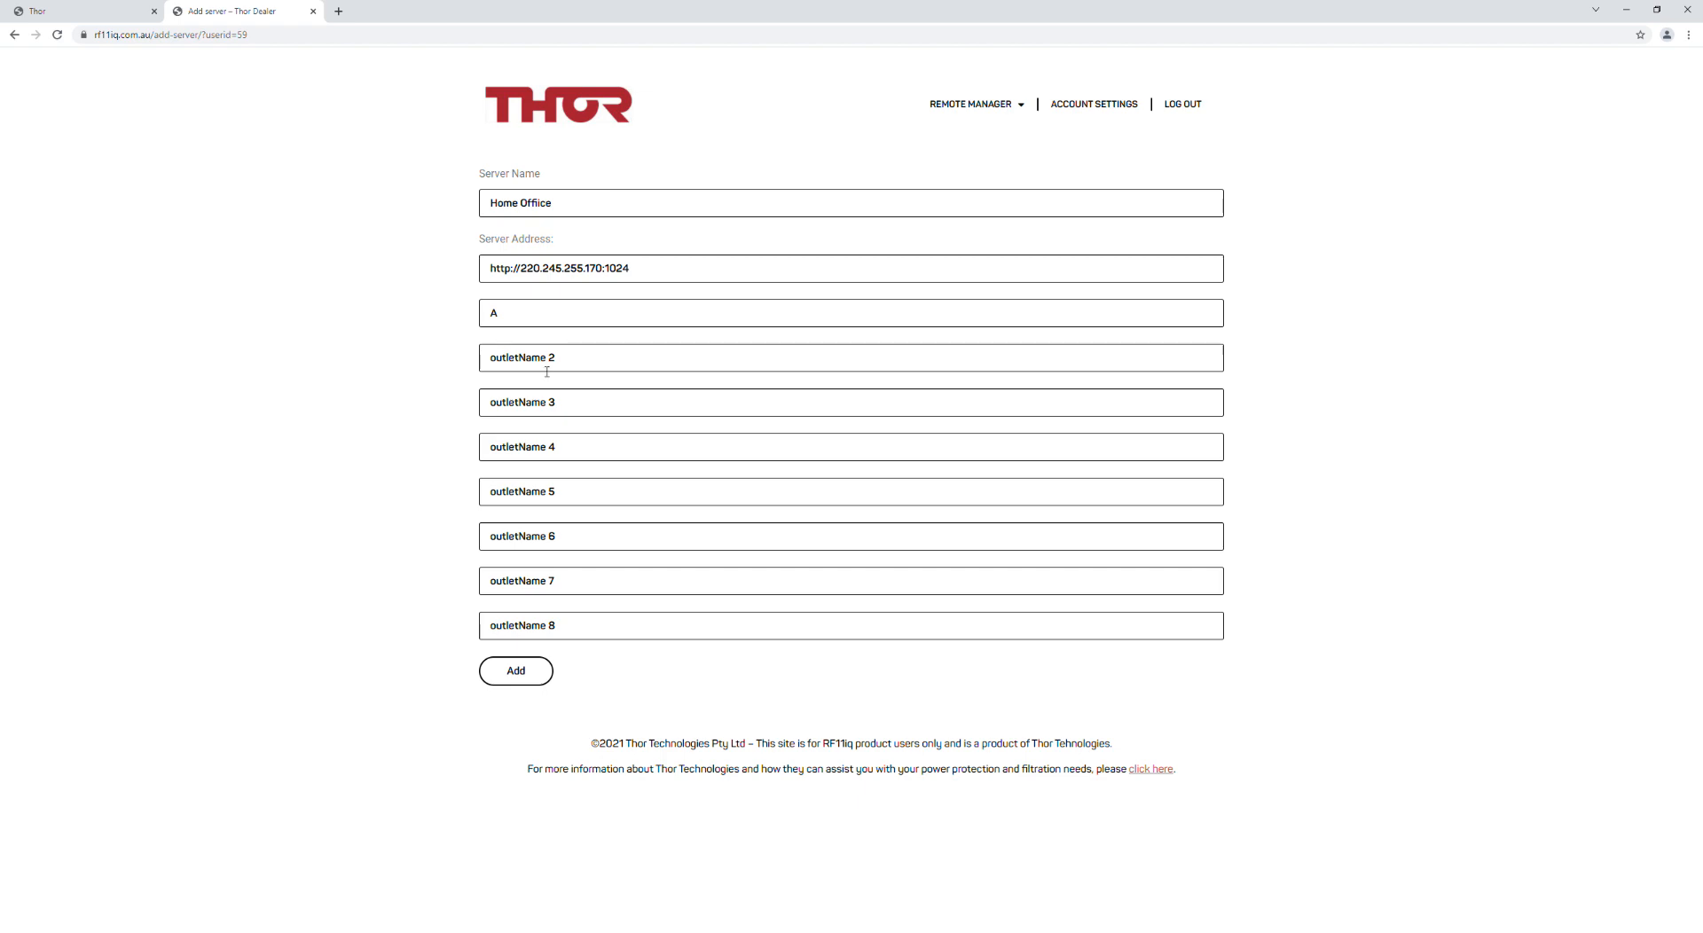
type("B")
left_click(525, 412)
type("C")
left_click(540, 439)
type("D")
left_click(523, 678)
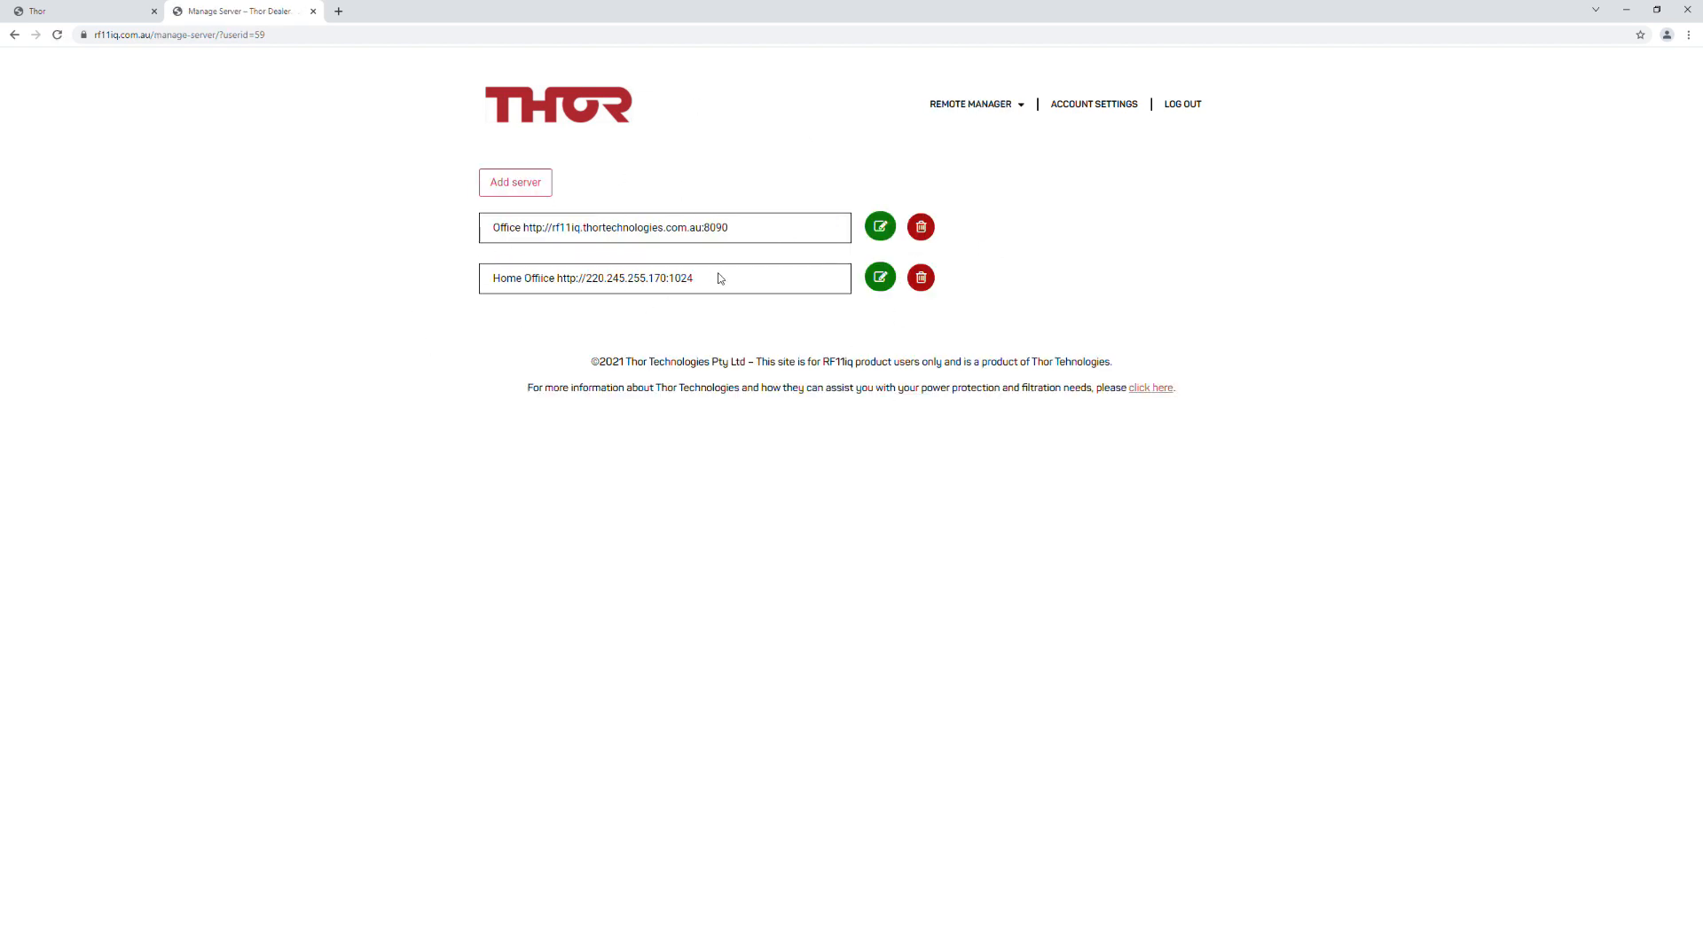
Step: Open the device dashboard and connect it to the Home Office server
left_click(994, 107)
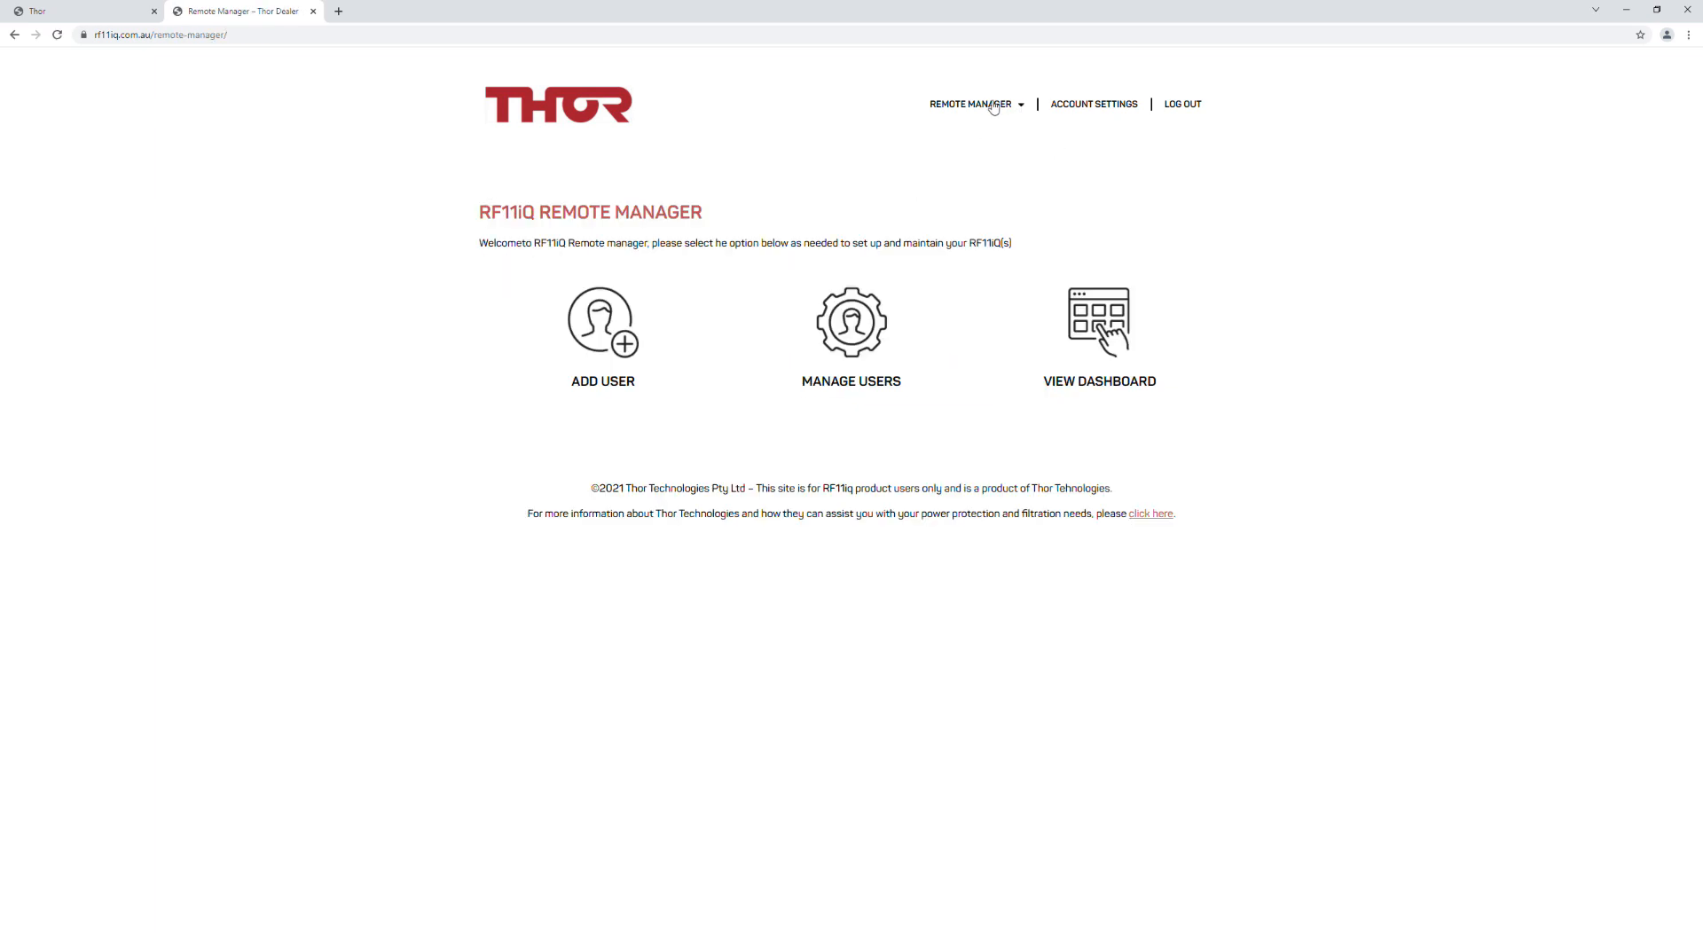
left_click(1104, 316)
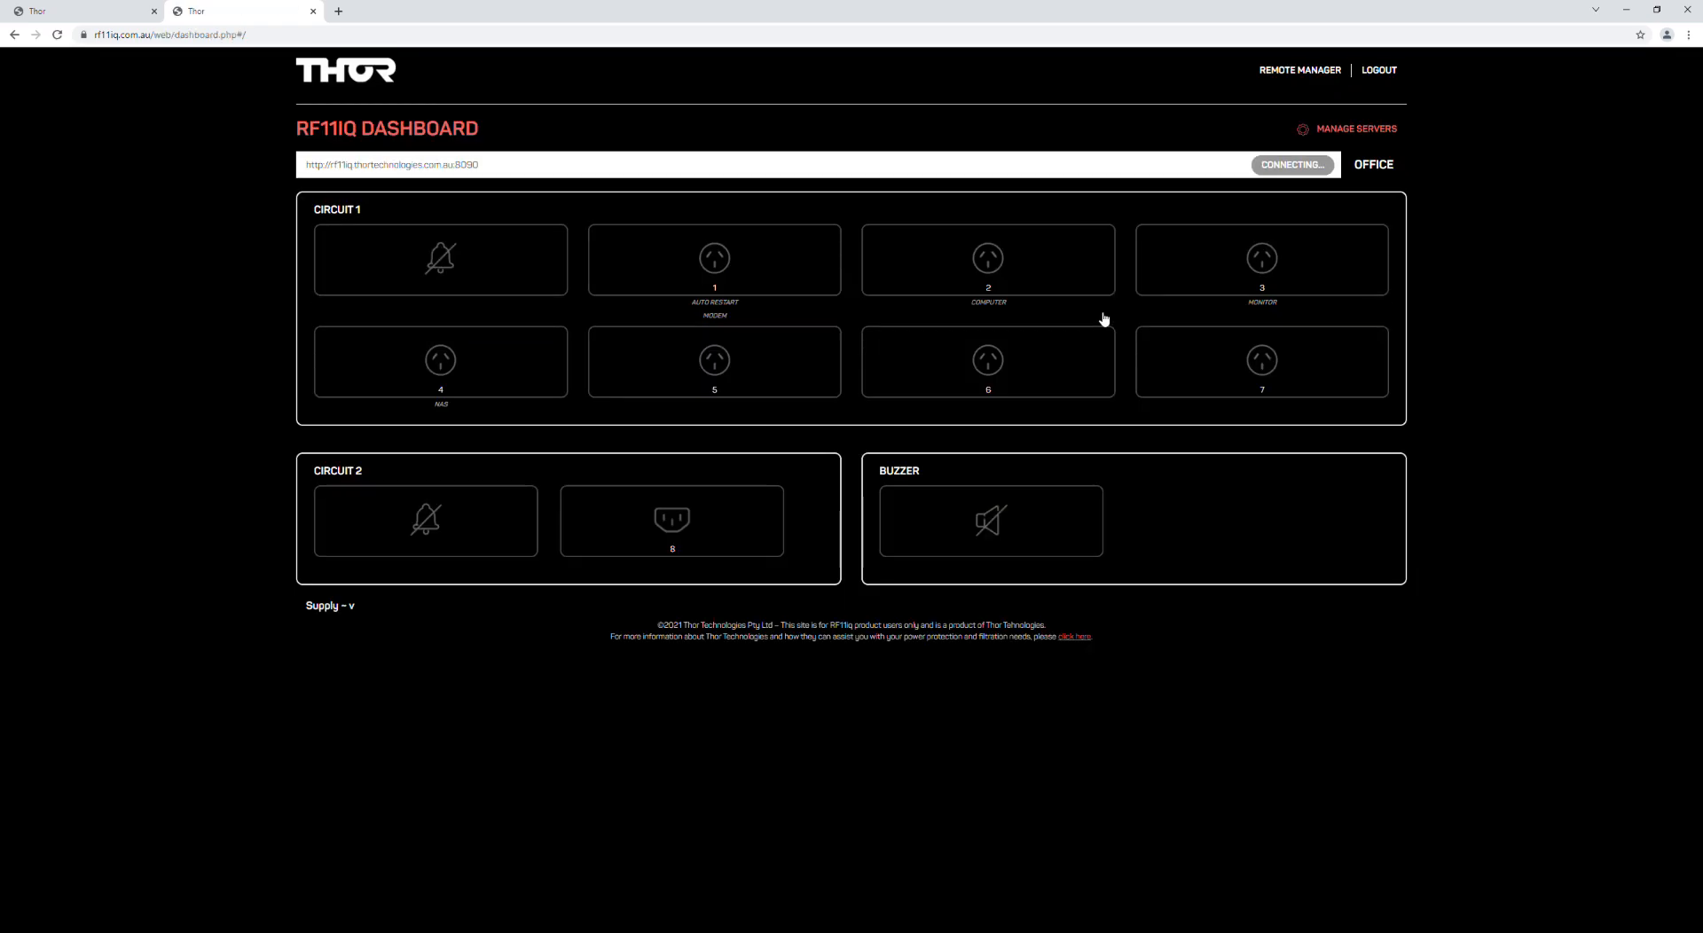
left_click(551, 167)
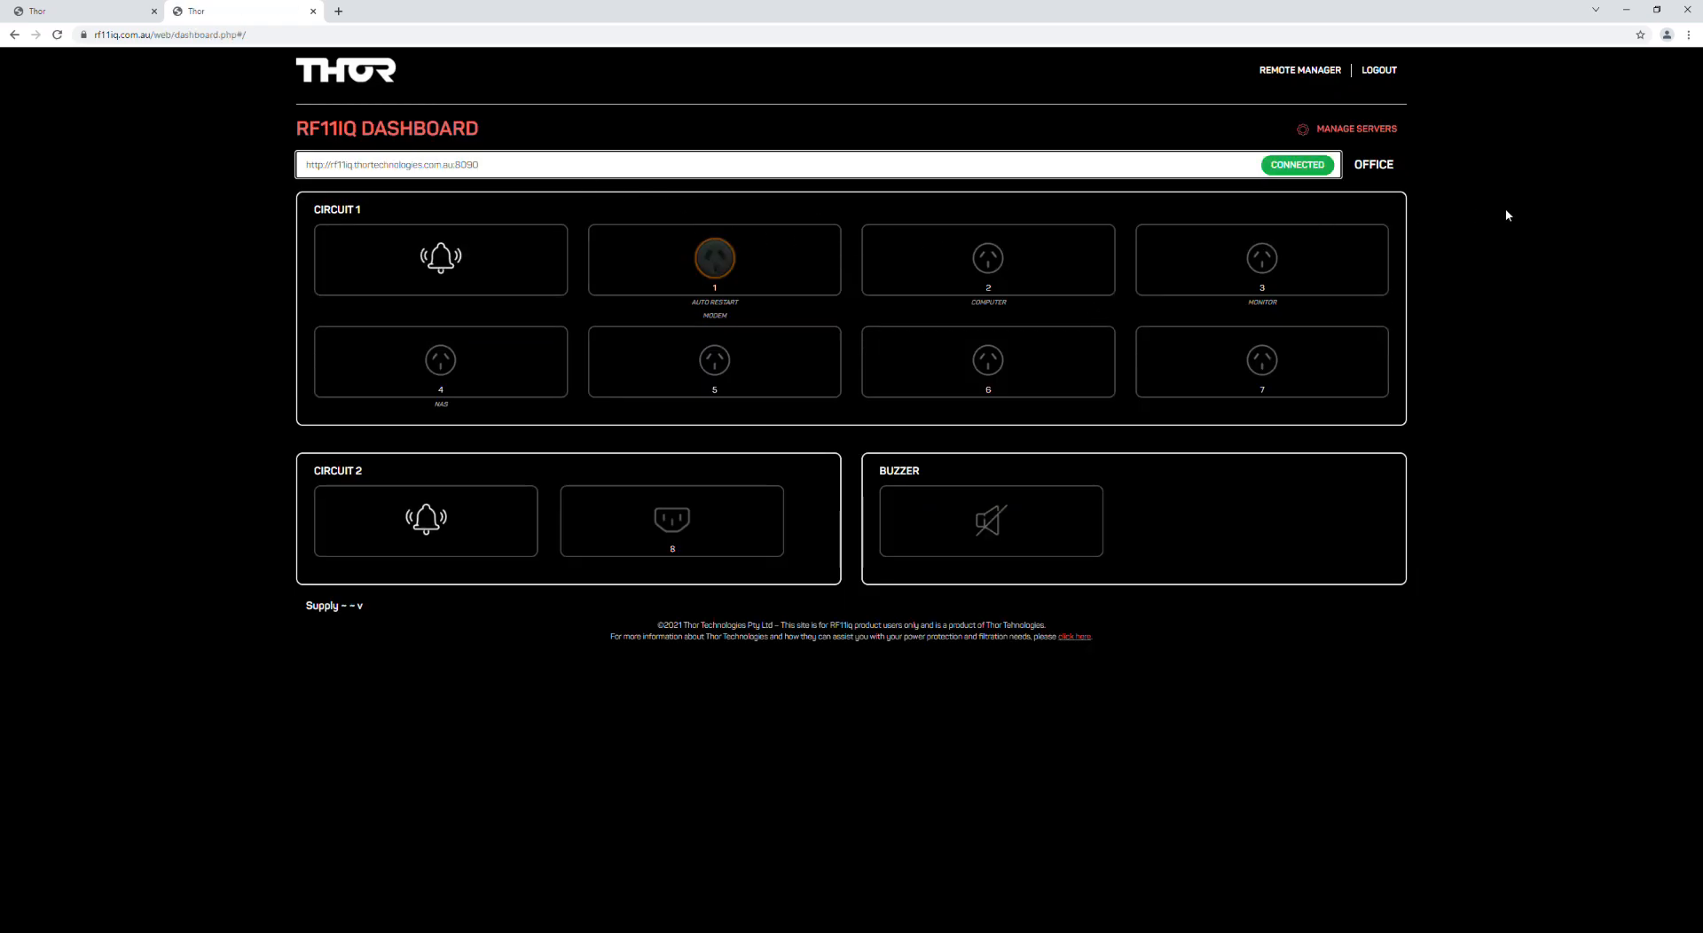
left_click(1356, 130)
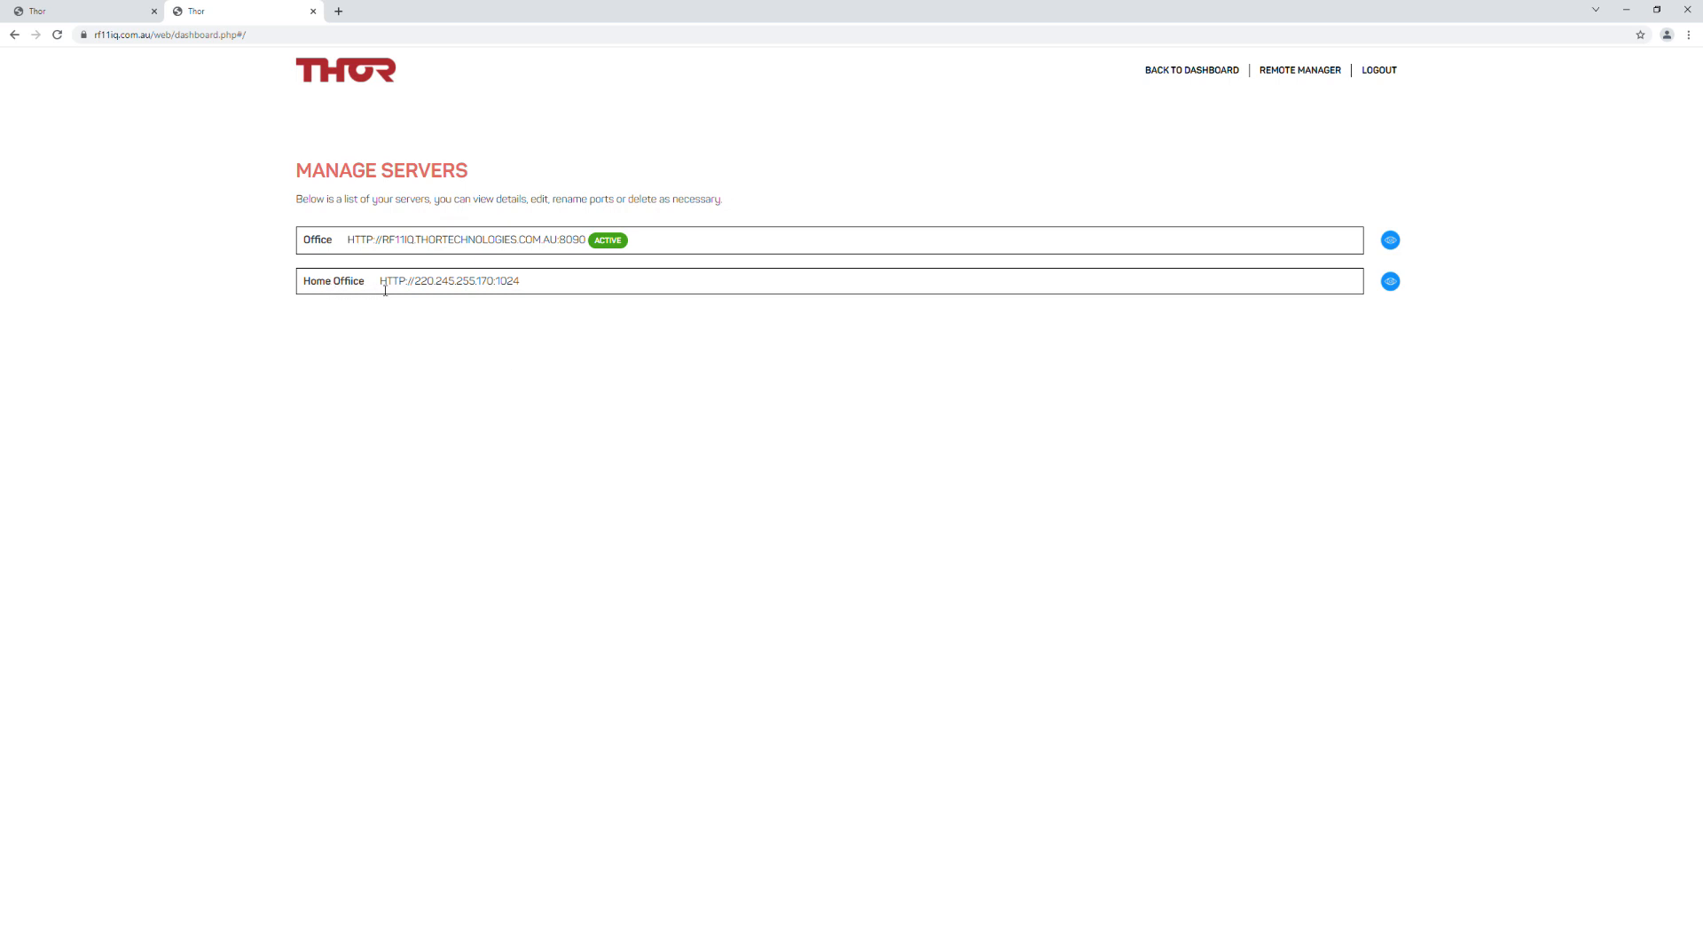
left_click(1390, 282)
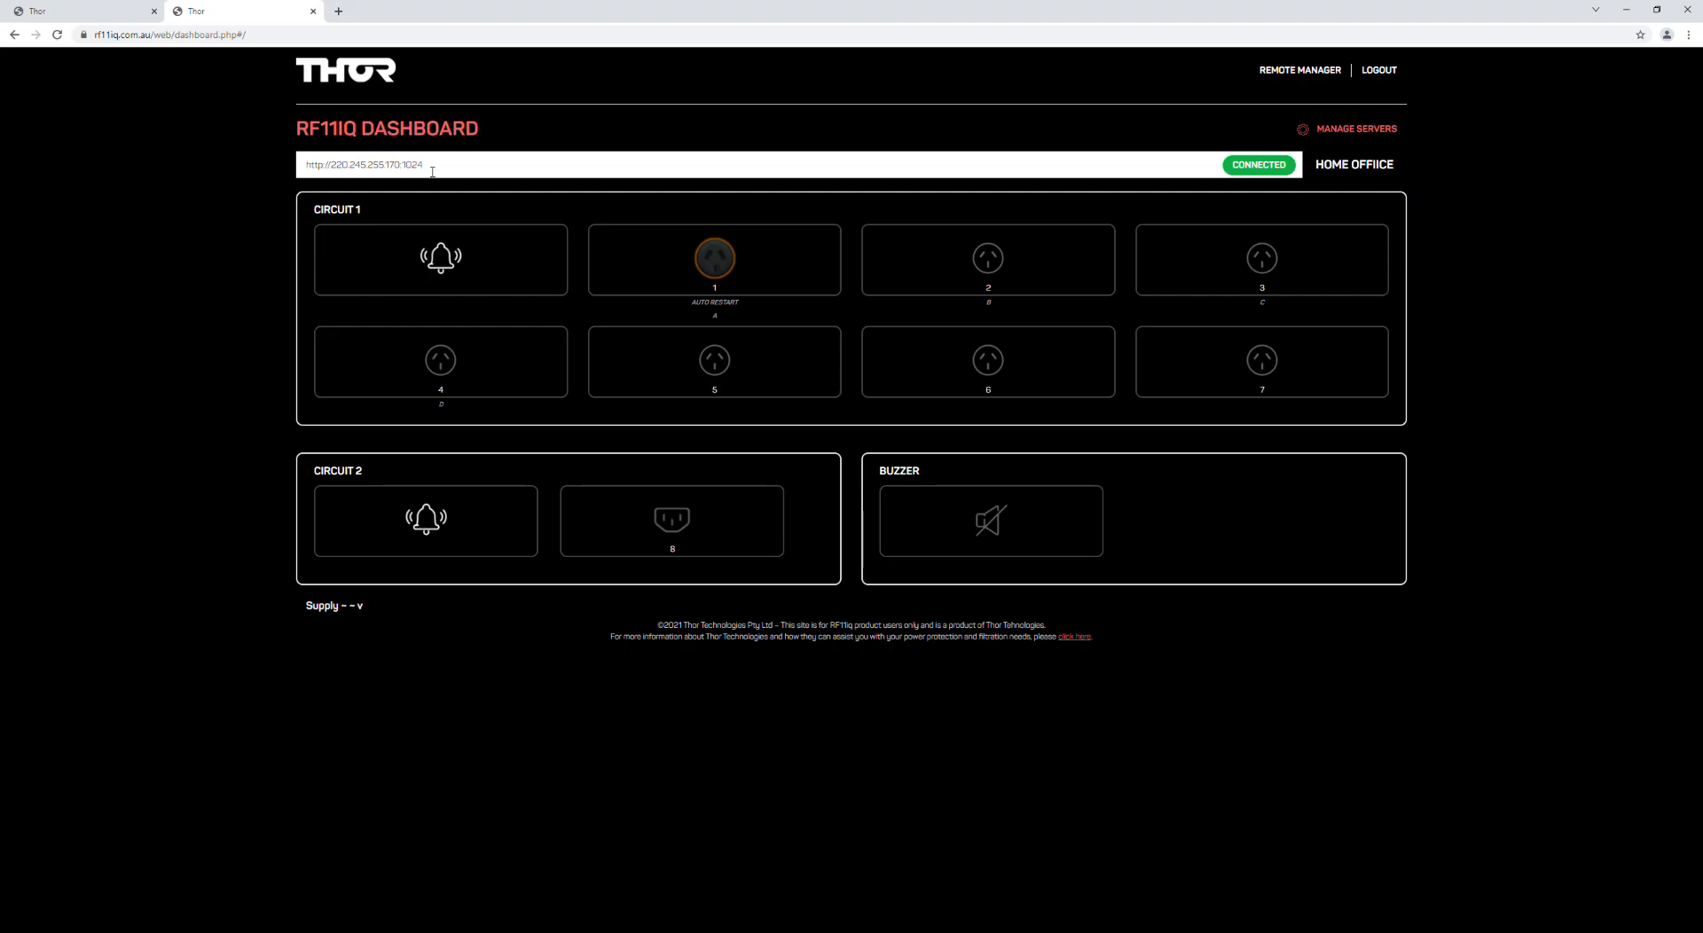
Step: Toggle Home Office outlet 2 off and on repeatedly, leaving it on, then list the servers
left_click(982, 268)
double_click(986, 303)
double_click(1258, 306)
left_click(447, 173)
left_click(1003, 263)
left_click(996, 266)
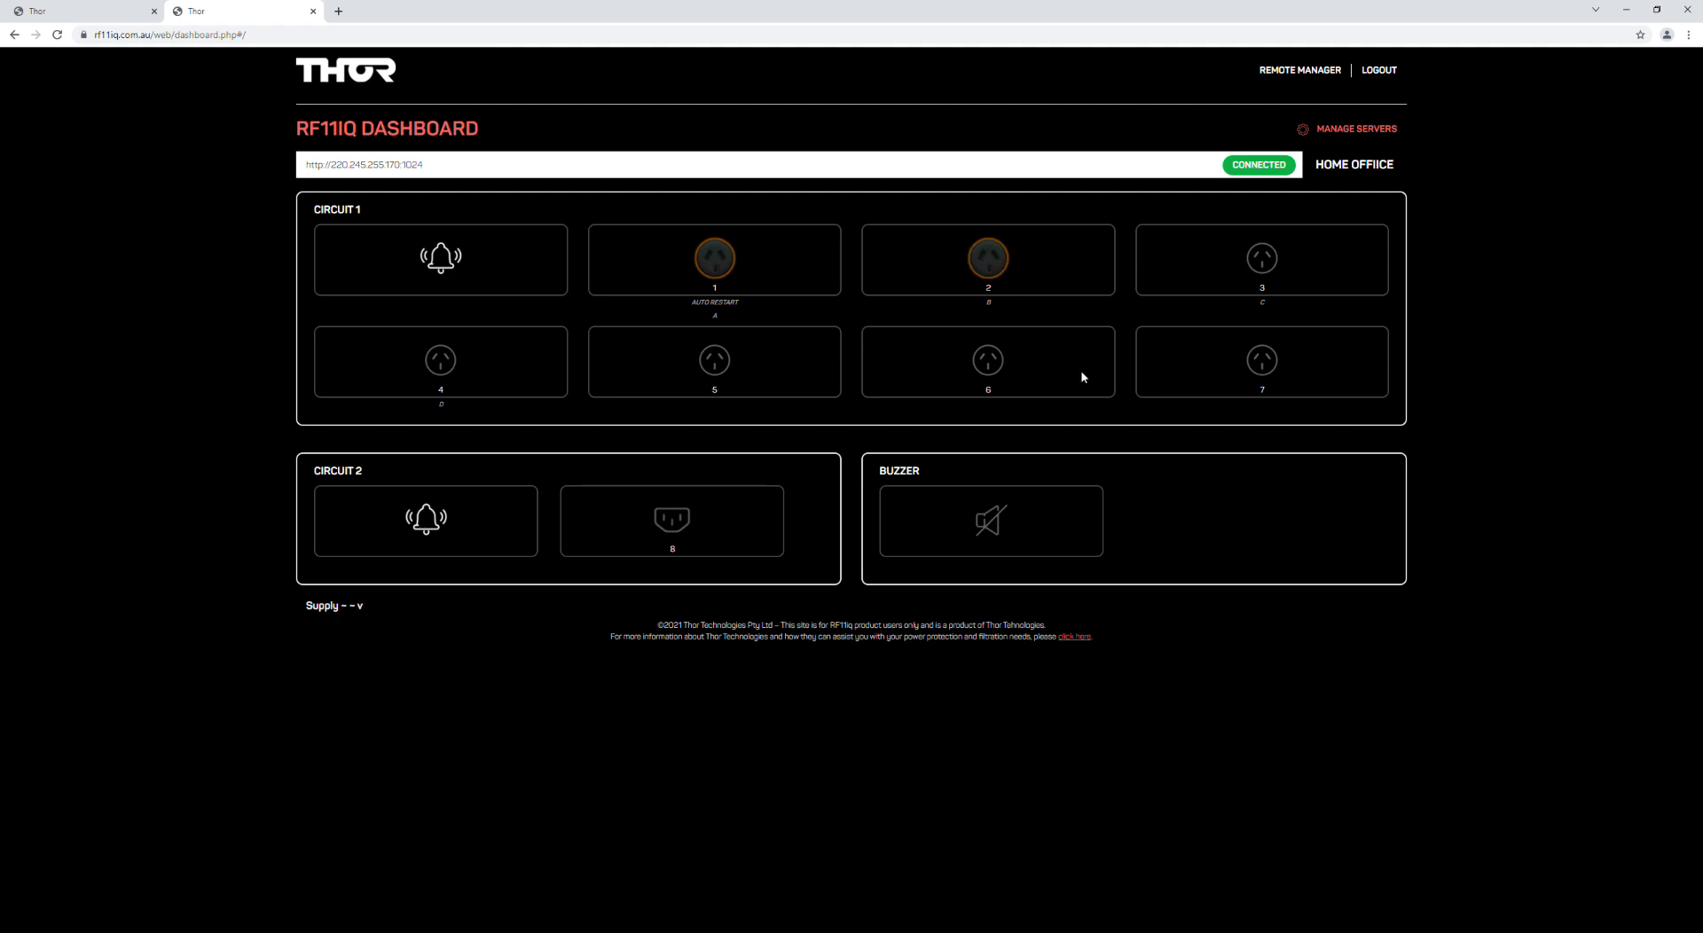
left_click(984, 262)
left_click(994, 263)
left_click(1347, 133)
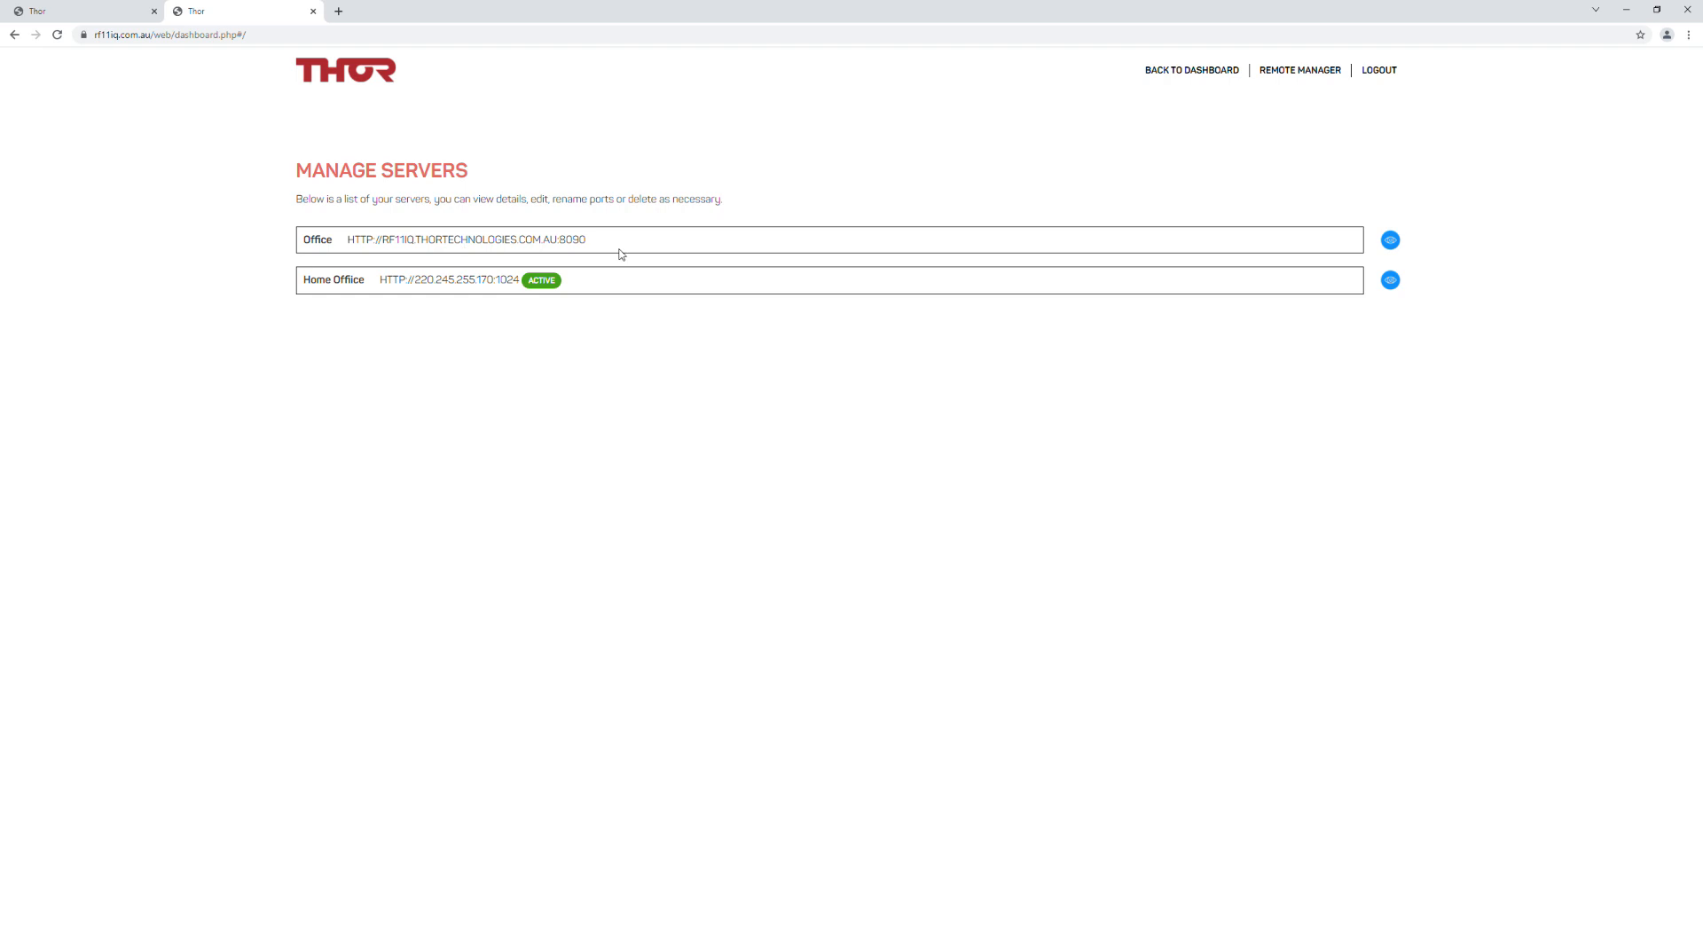
left_click(1391, 241)
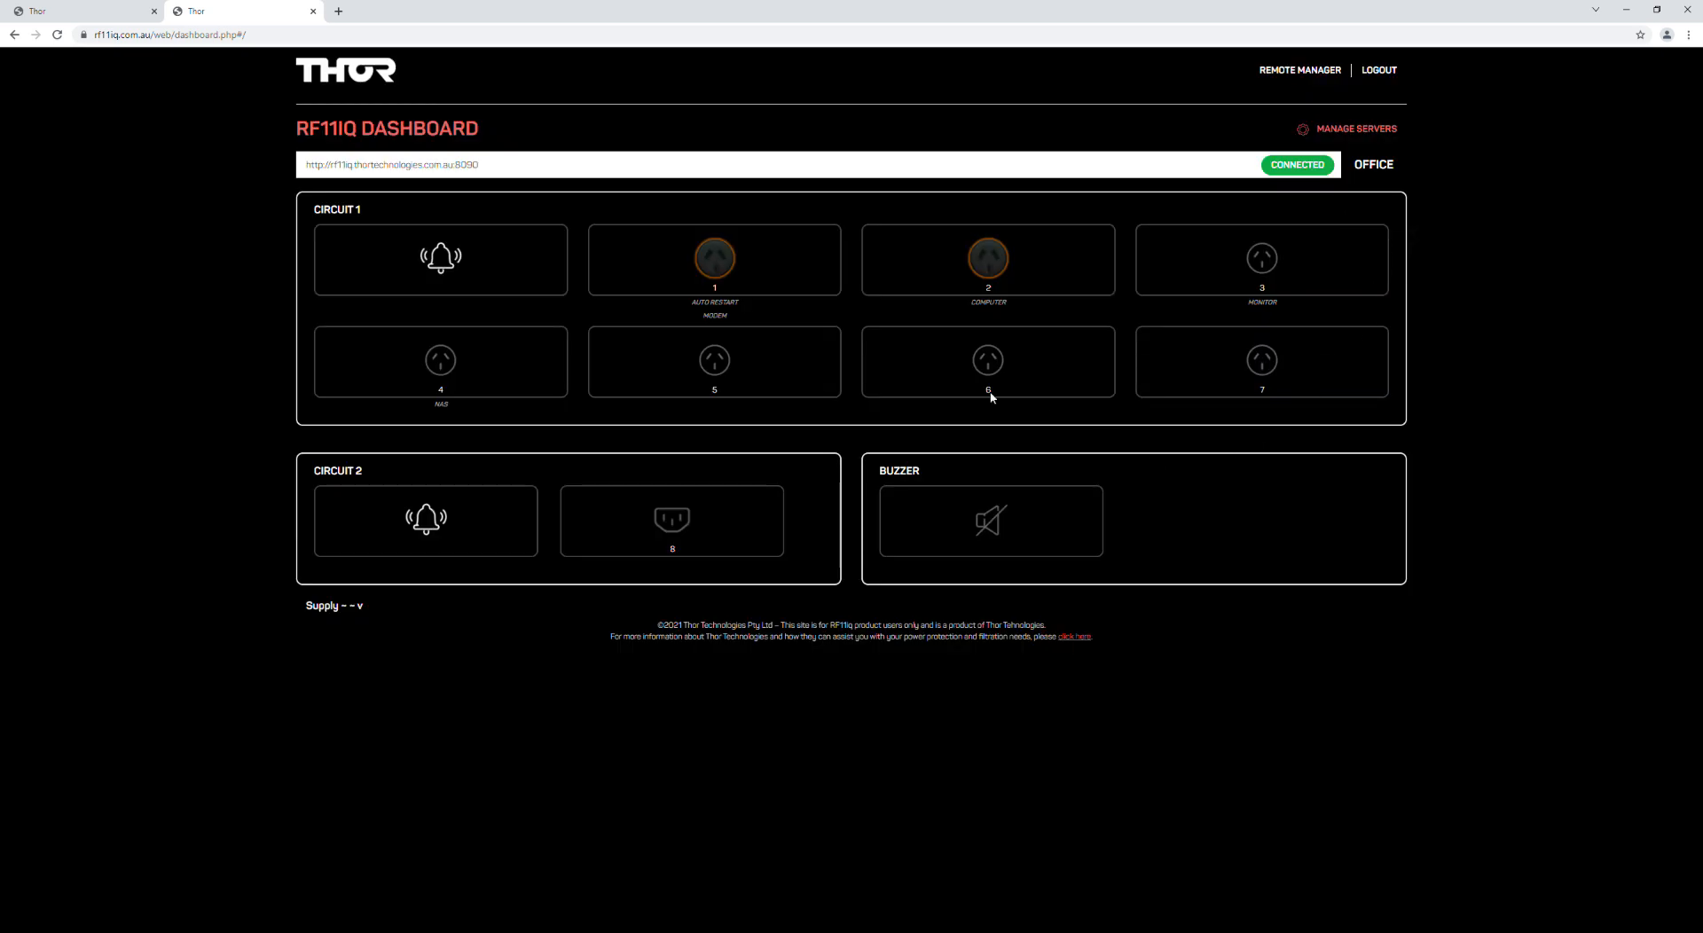
left_click(1011, 268)
left_click(506, 174)
key("Return")
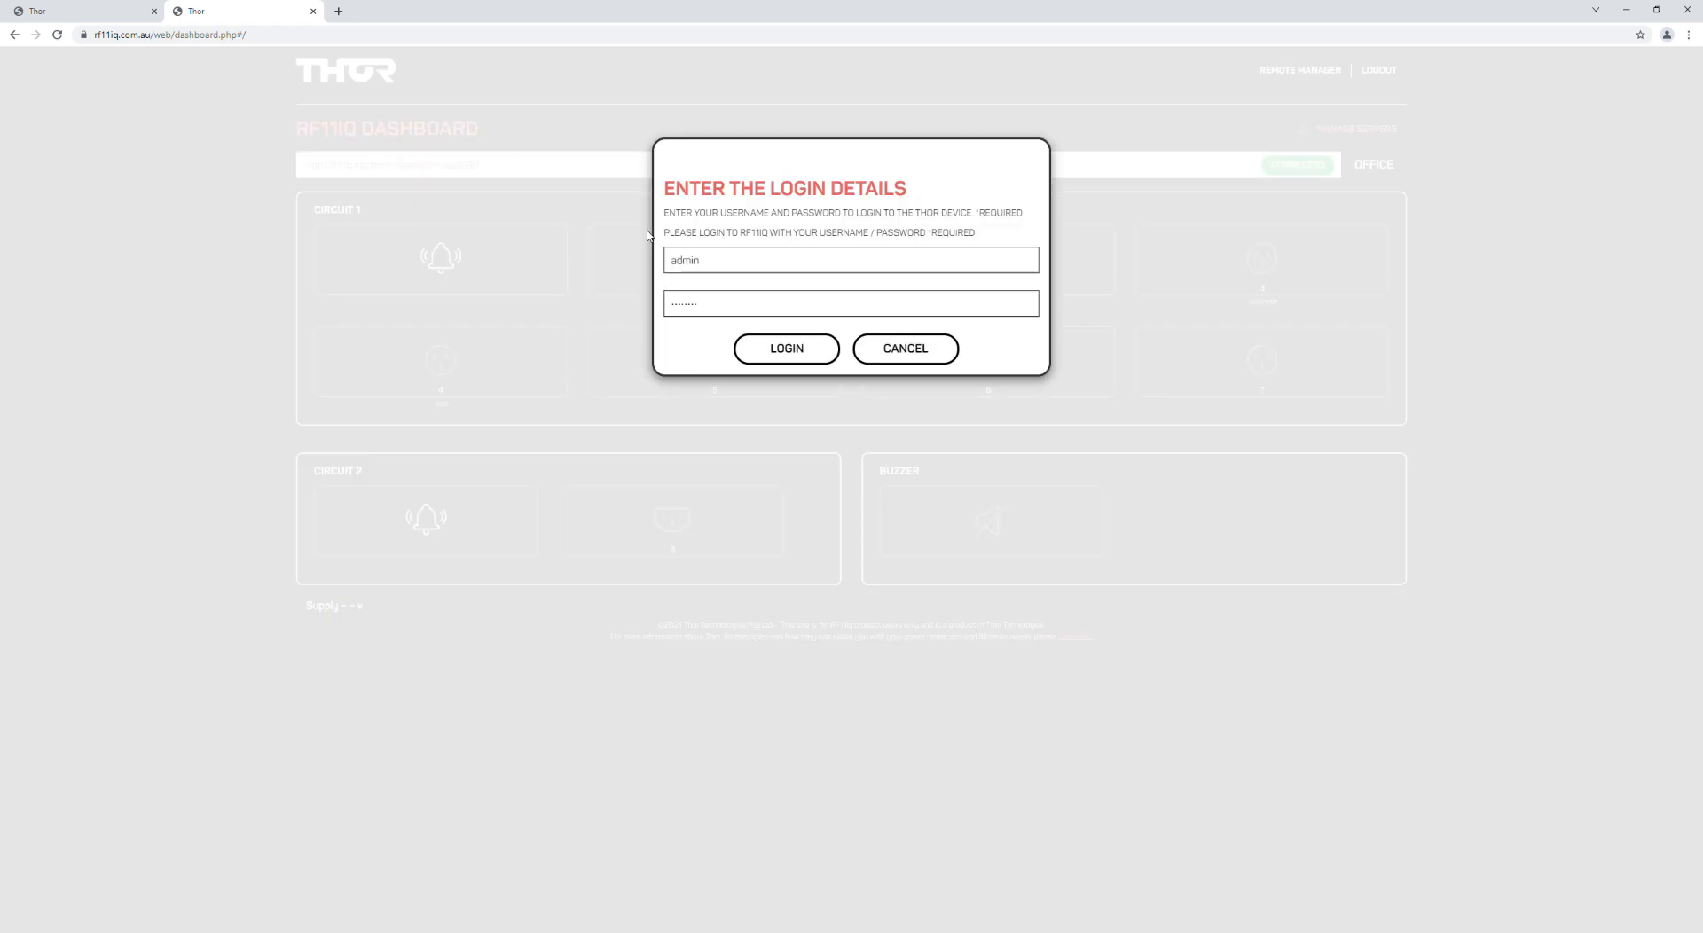
left_click(802, 344)
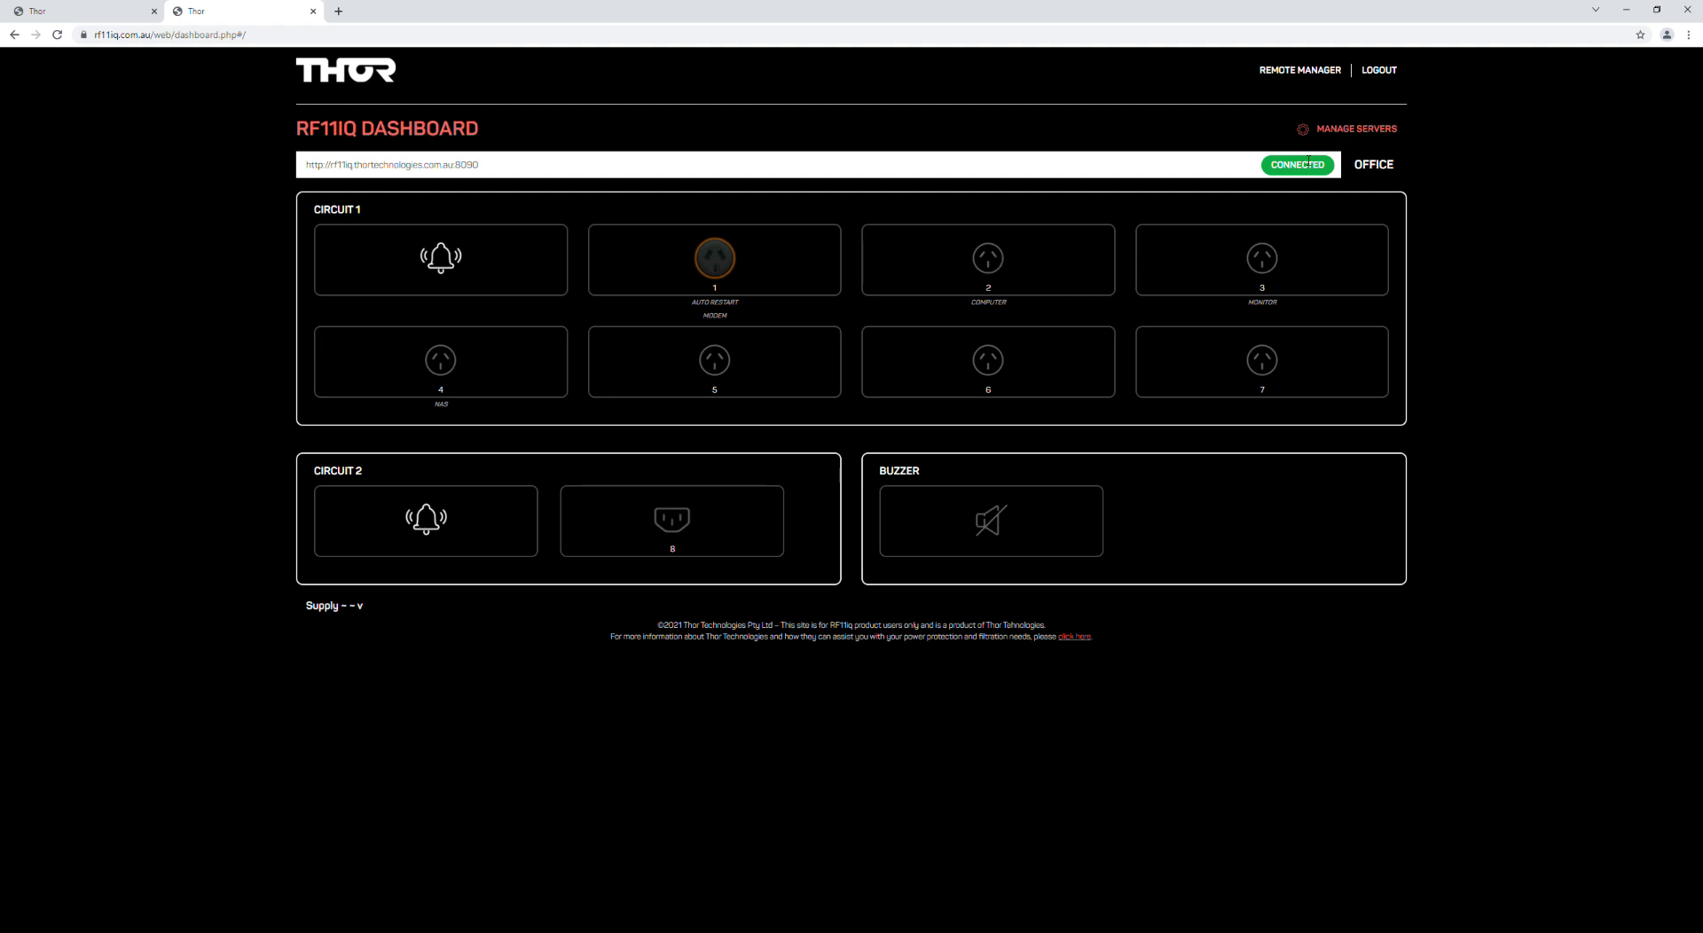
left_click_drag(970, 303, 1007, 303)
left_click_drag(1242, 301, 1277, 300)
left_click_drag(434, 399, 477, 408)
Step: Open Remote Manager in a new tab, view the empty Add New User form, and go back
left_click(1330, 72)
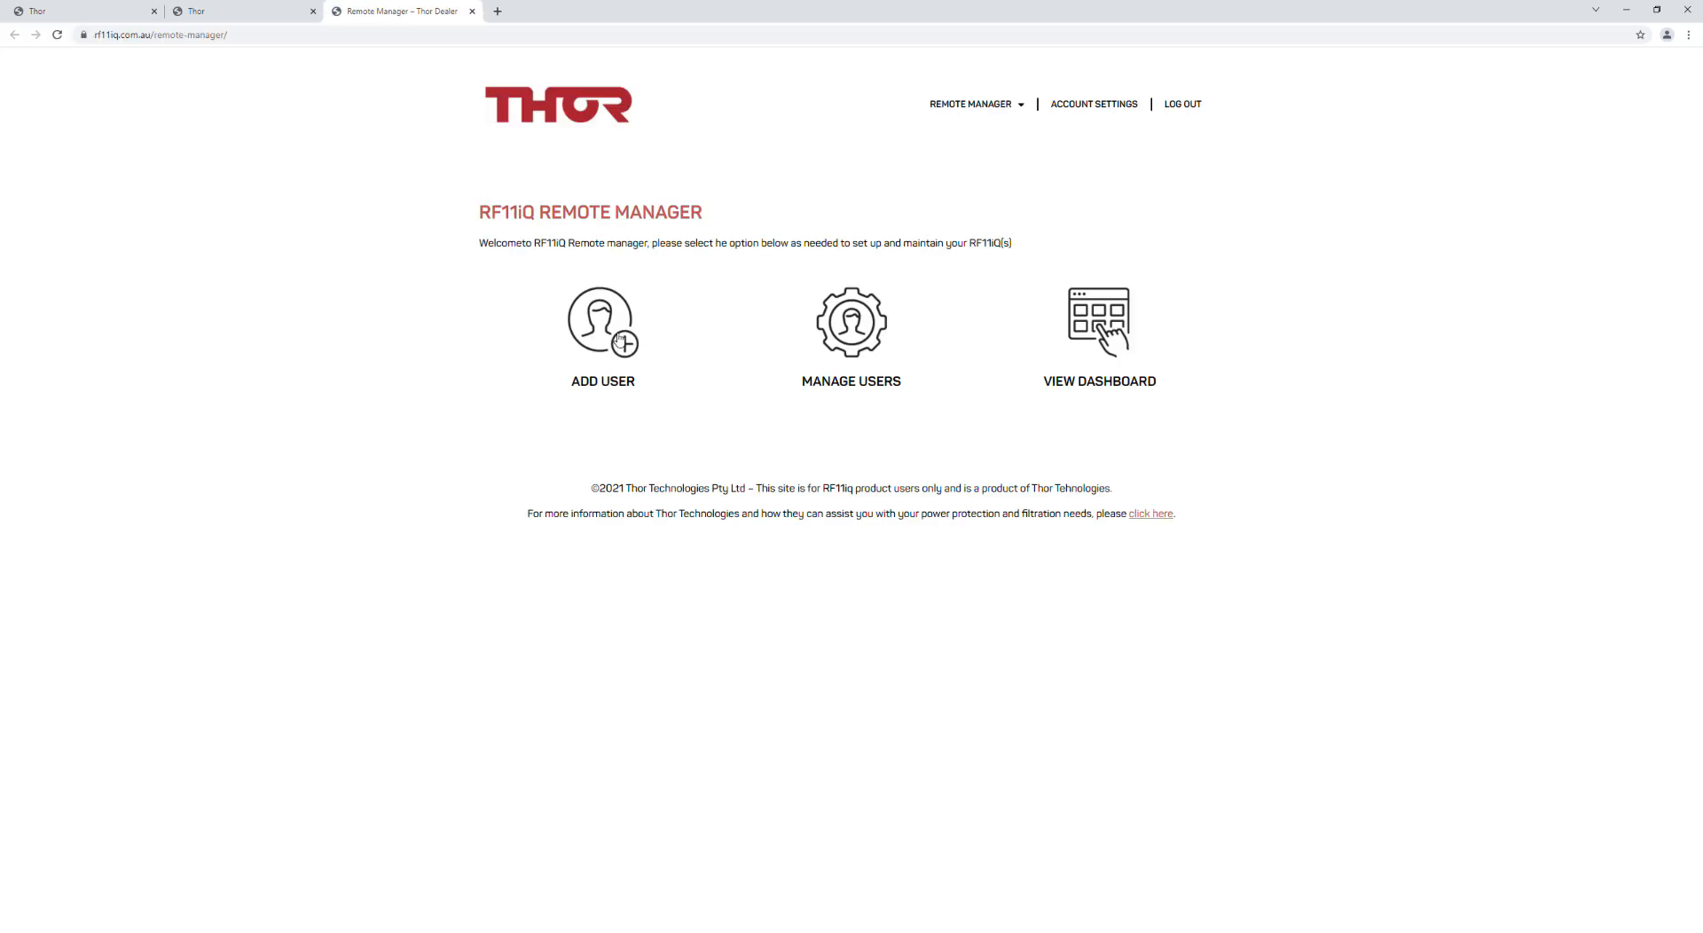
left_click(619, 338)
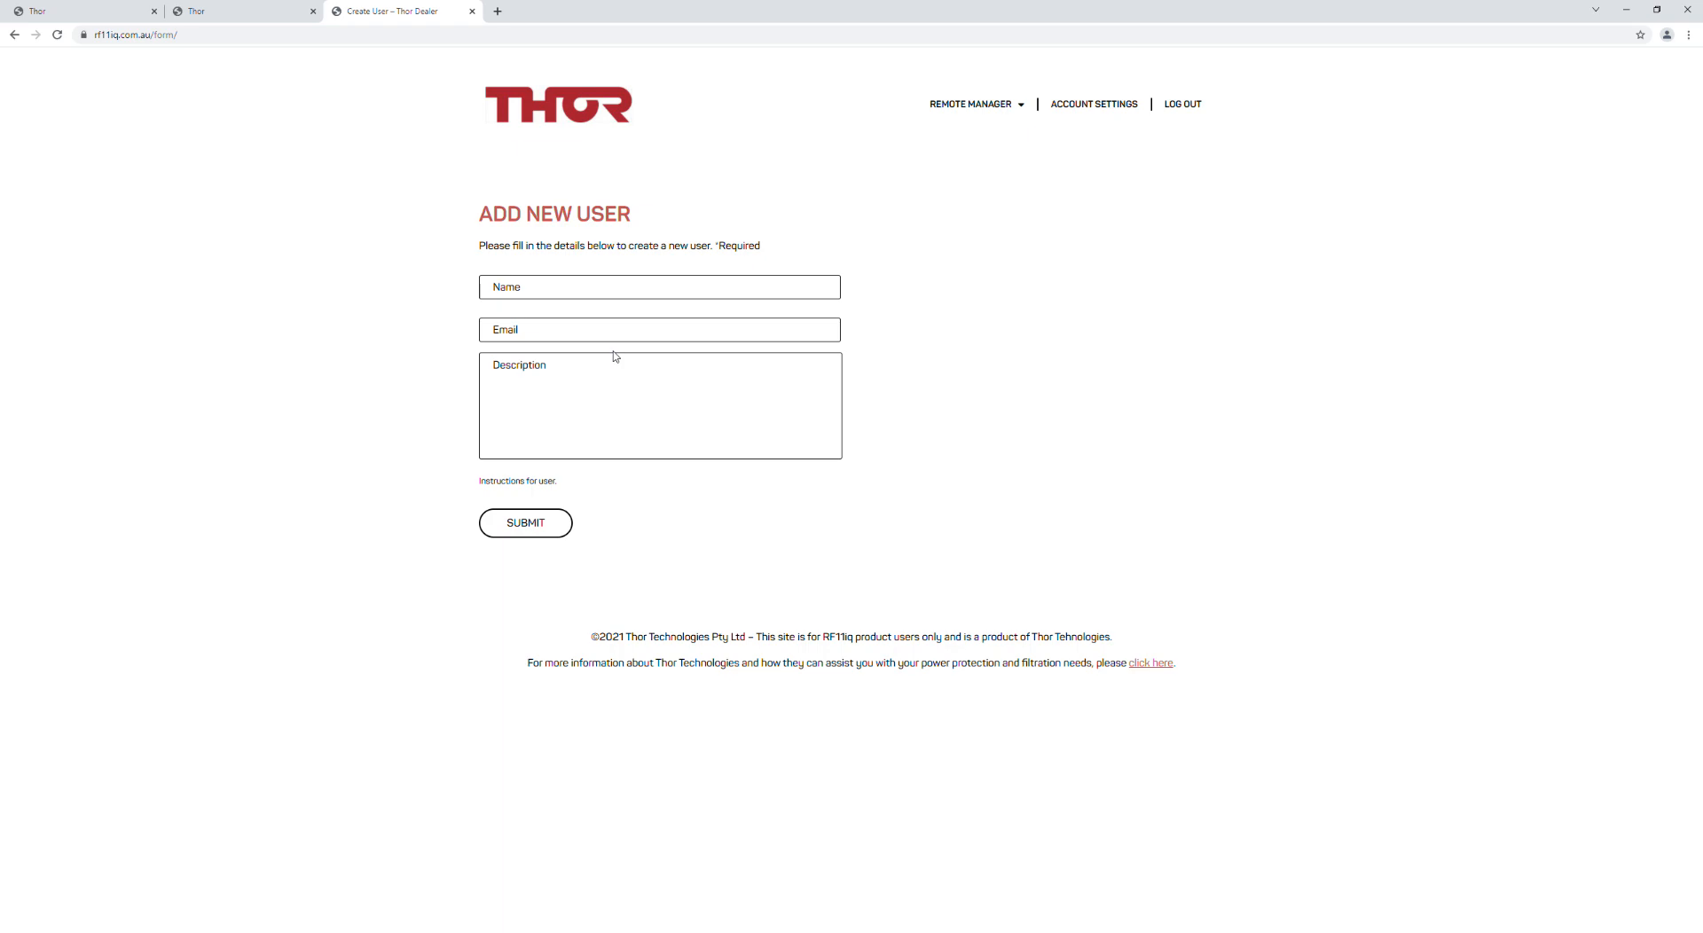
left_click(530, 282)
left_click(14, 35)
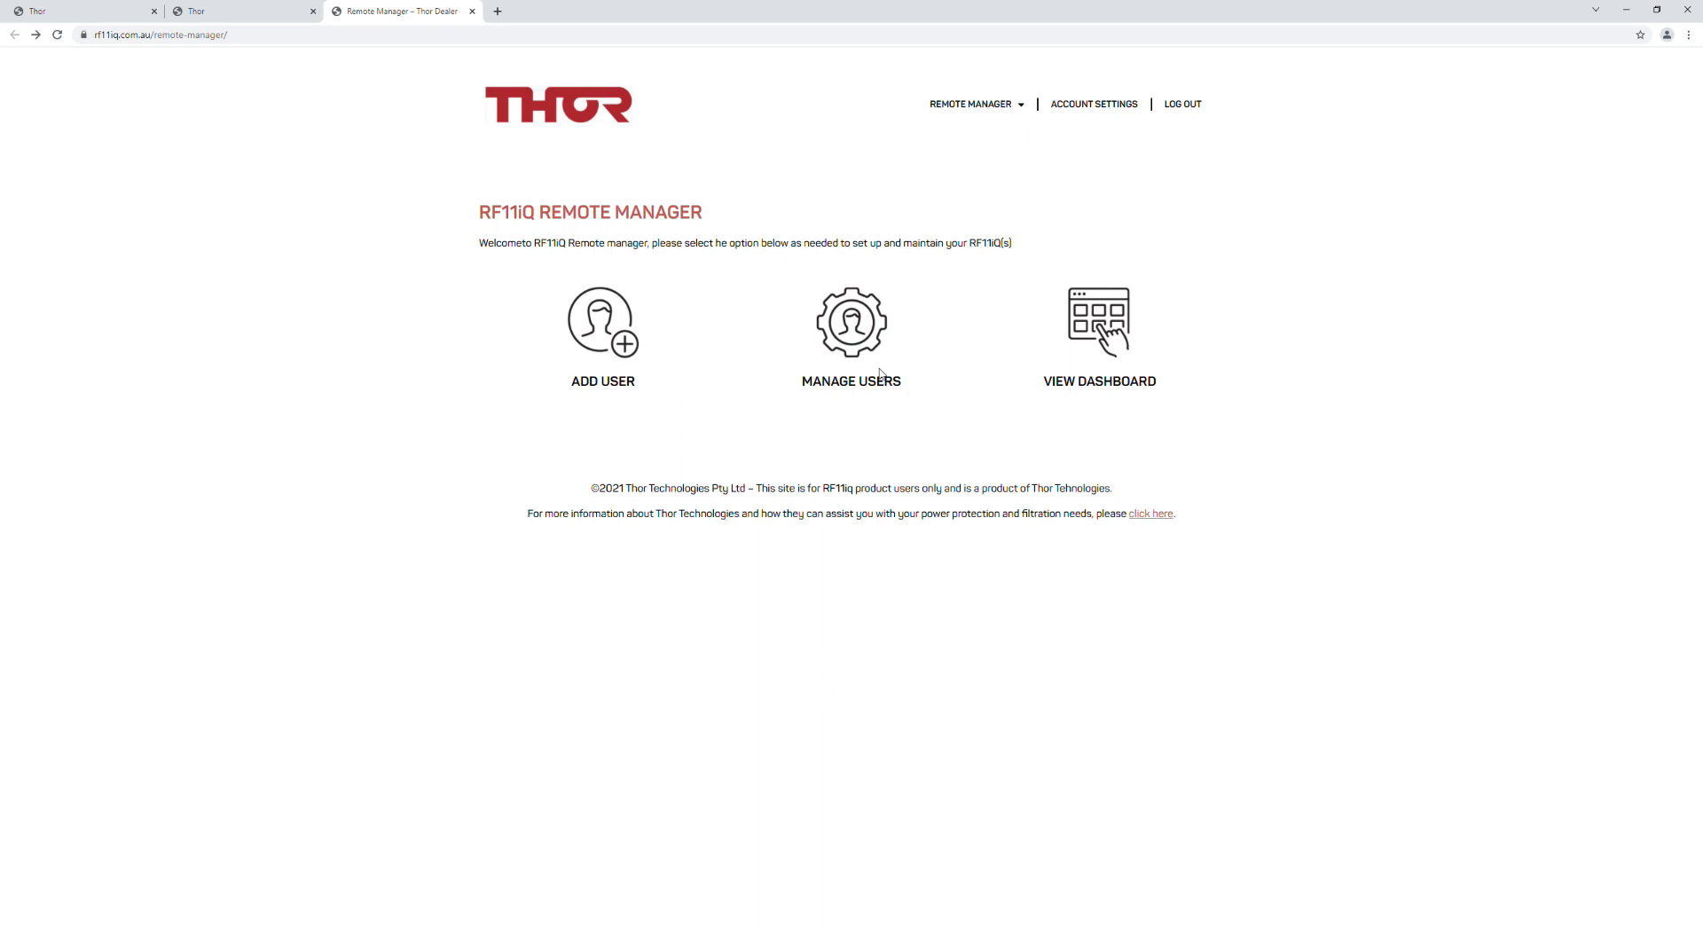
Step: From Manage Users, look at the user's Edit User details, then open their Add Server page listing Office and Home Office
left_click(858, 343)
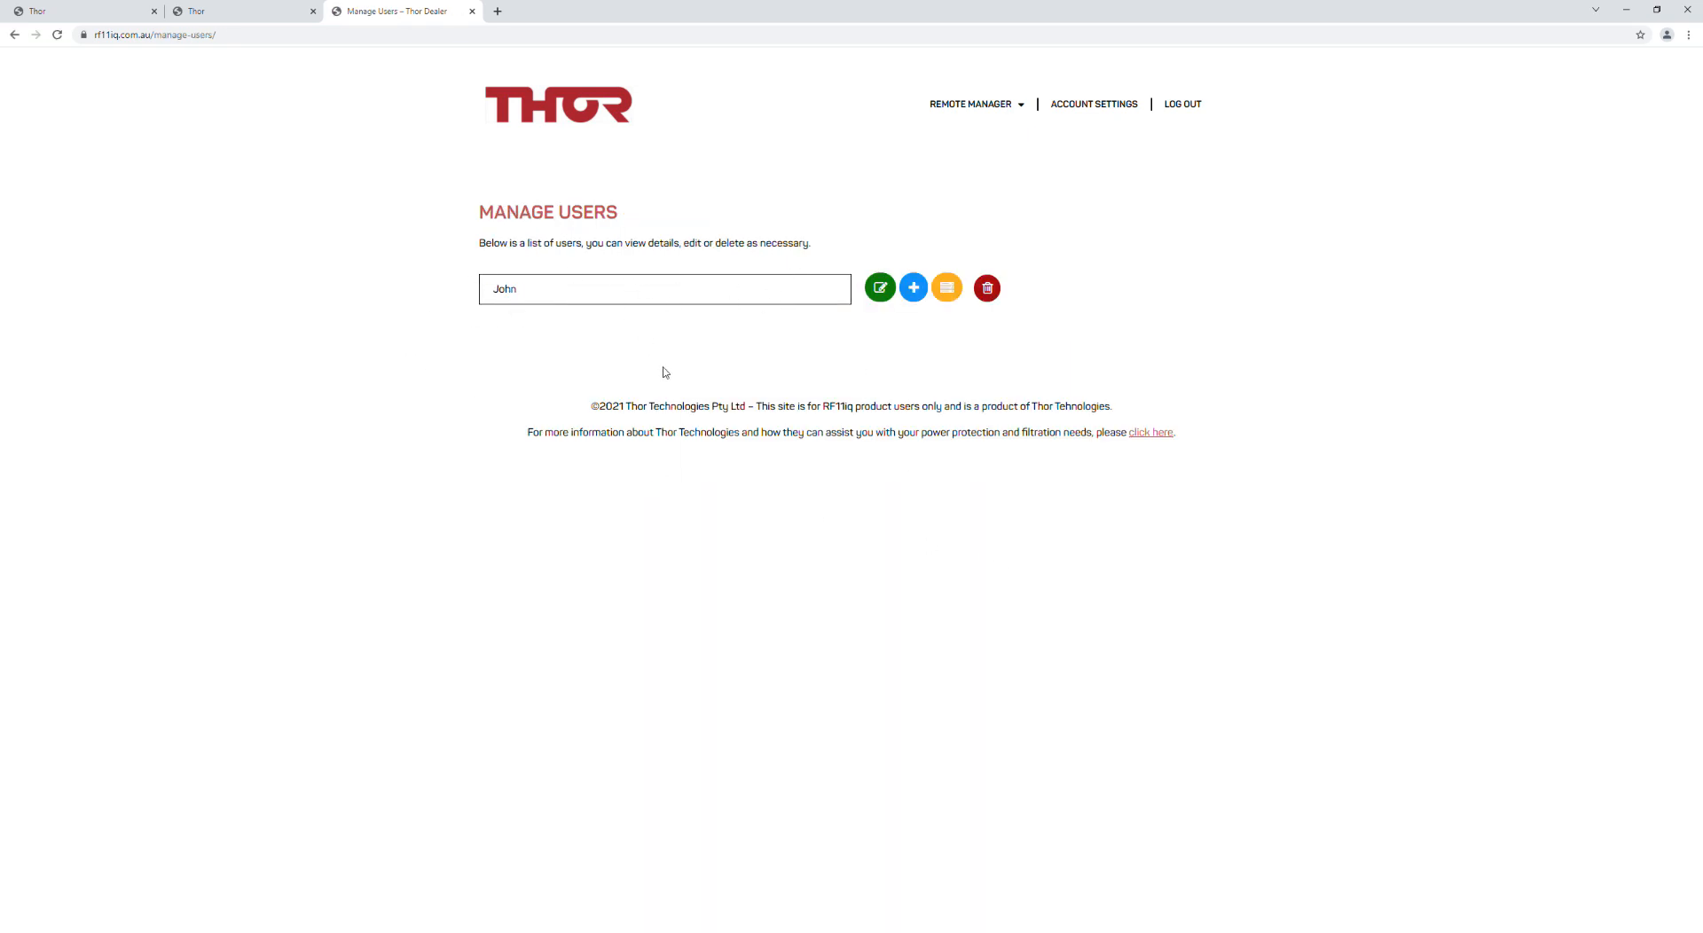
left_click(886, 299)
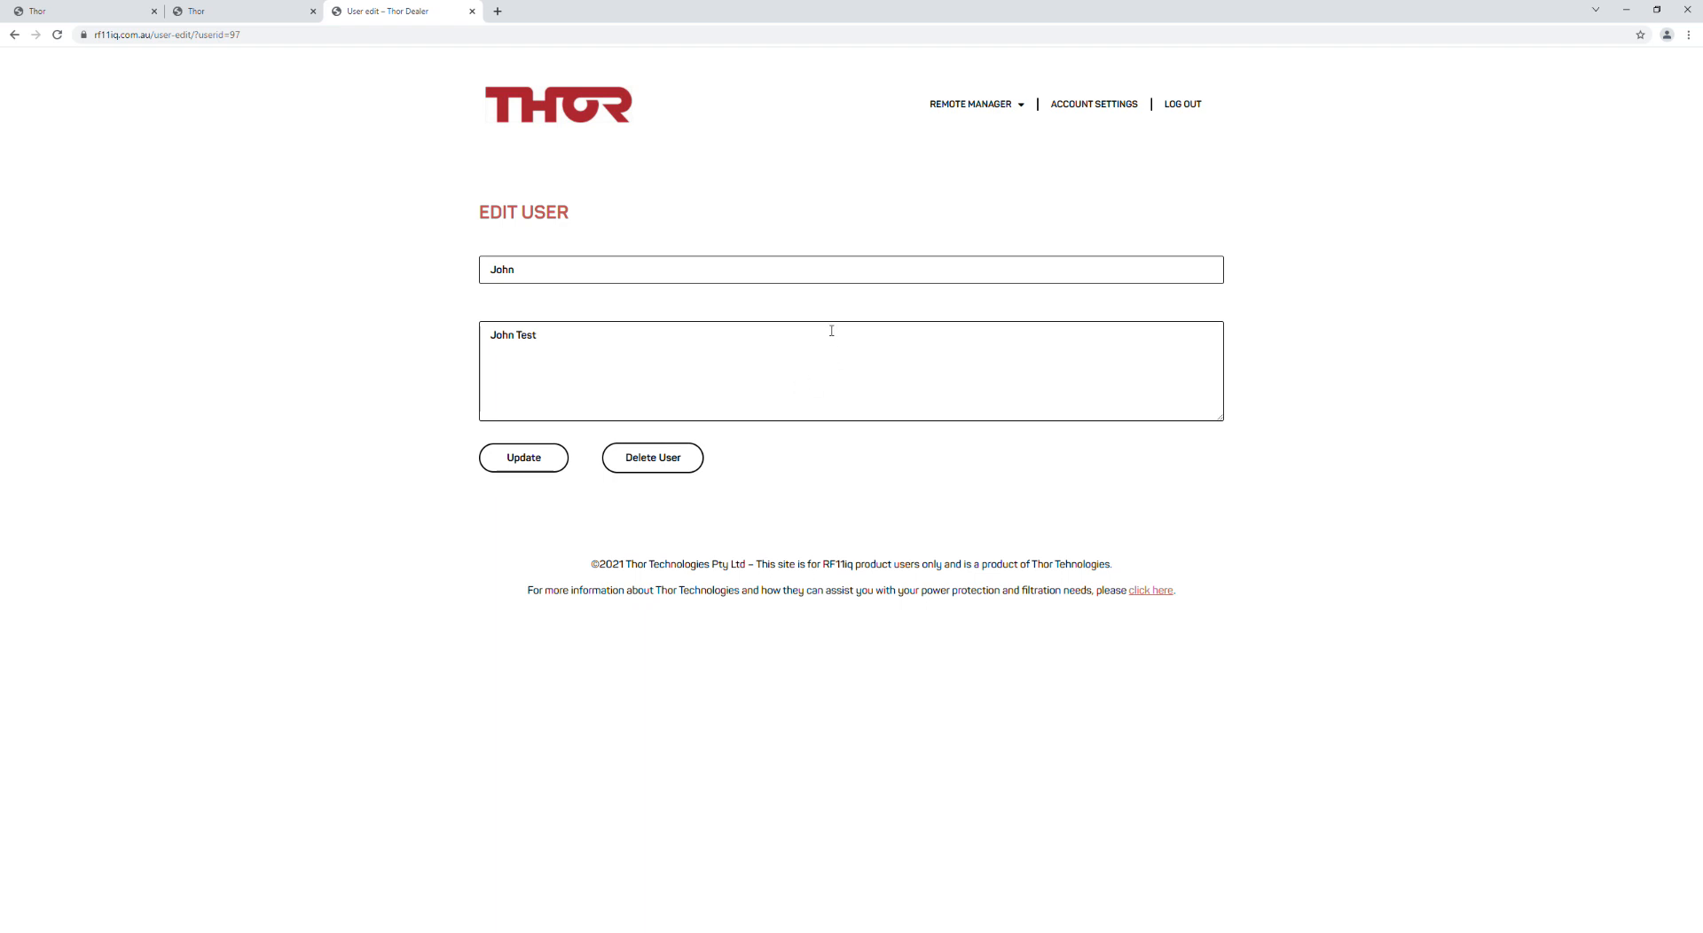
left_click(15, 39)
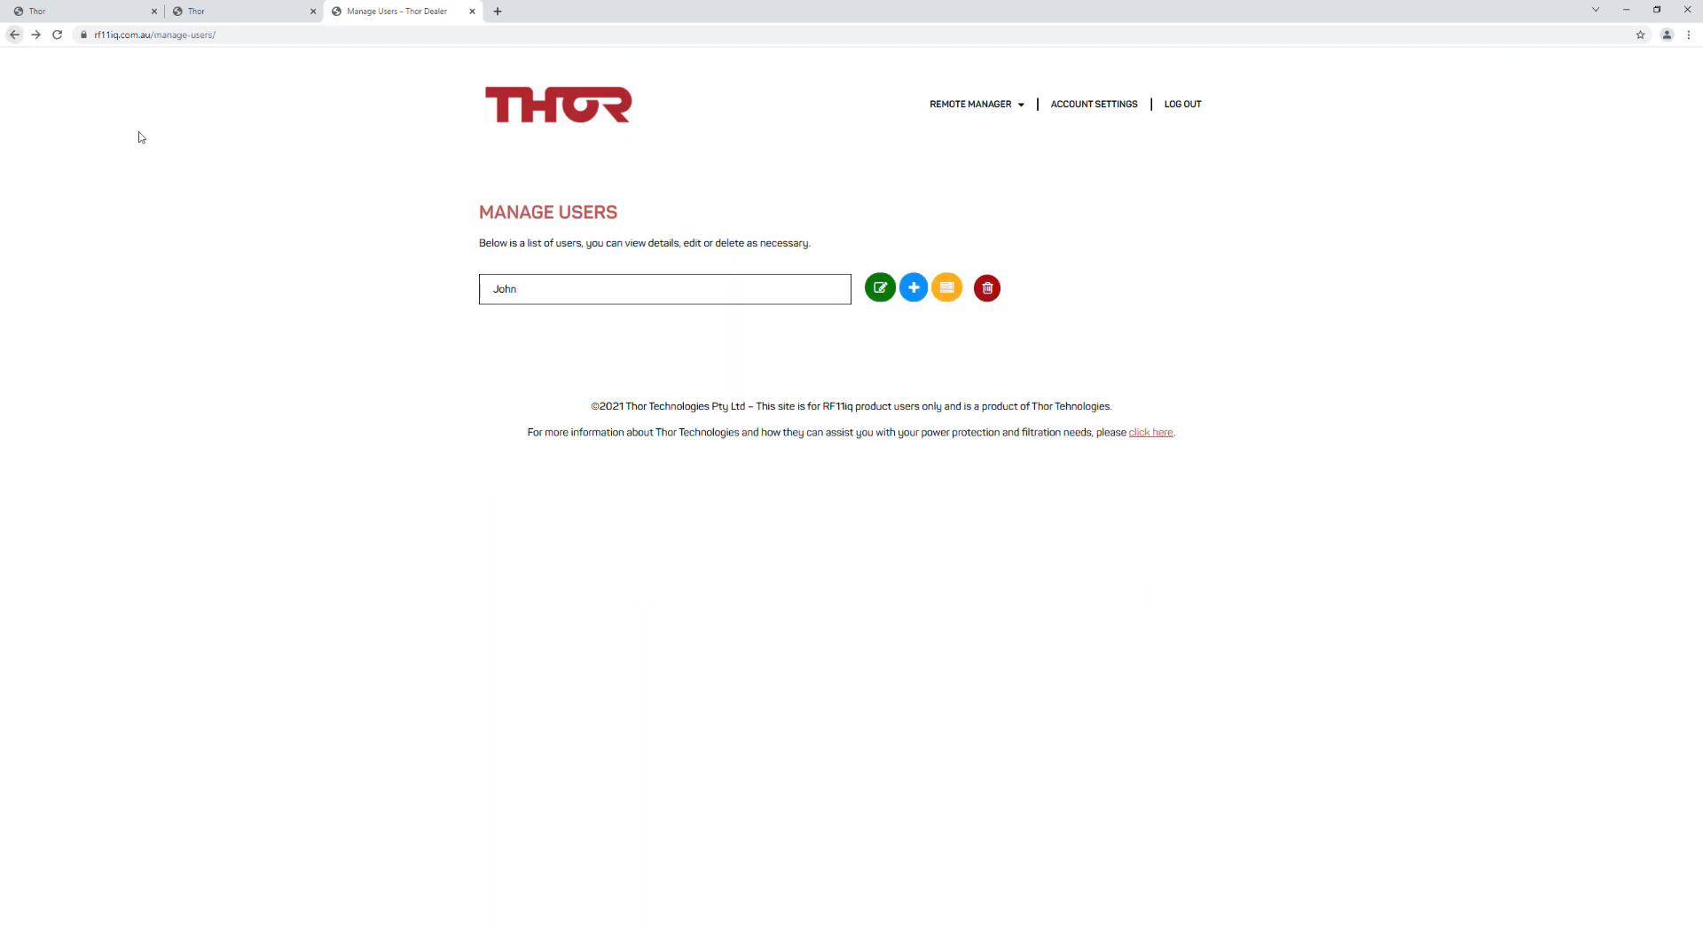
left_click(881, 288)
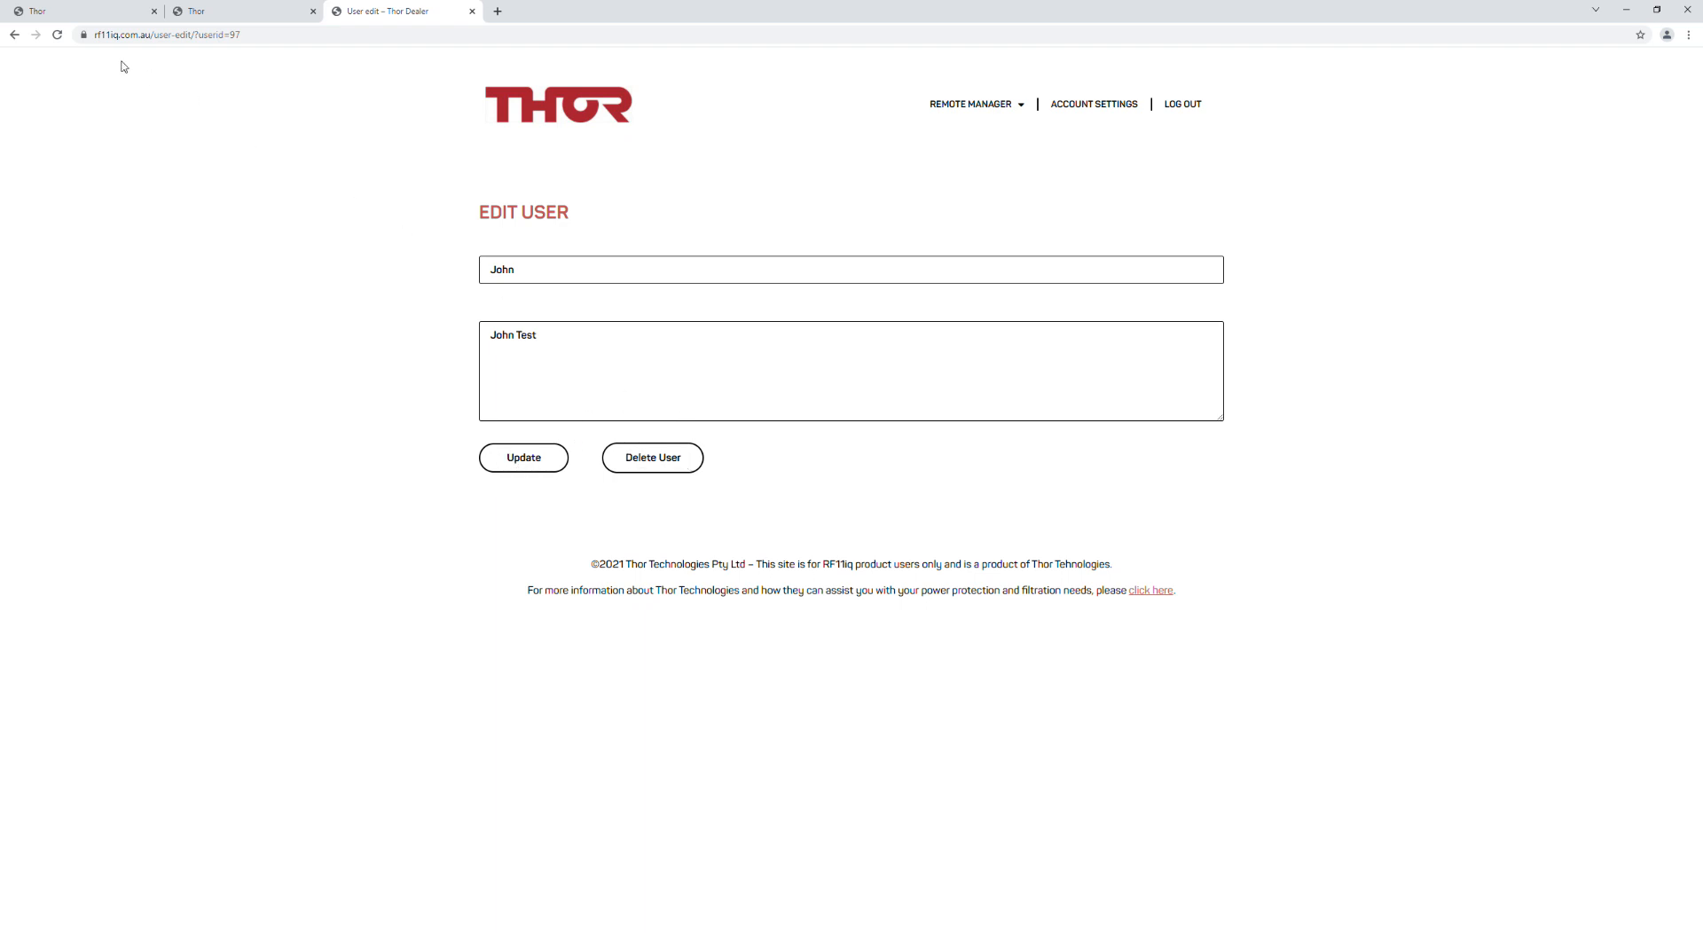
left_click(14, 34)
left_click(913, 287)
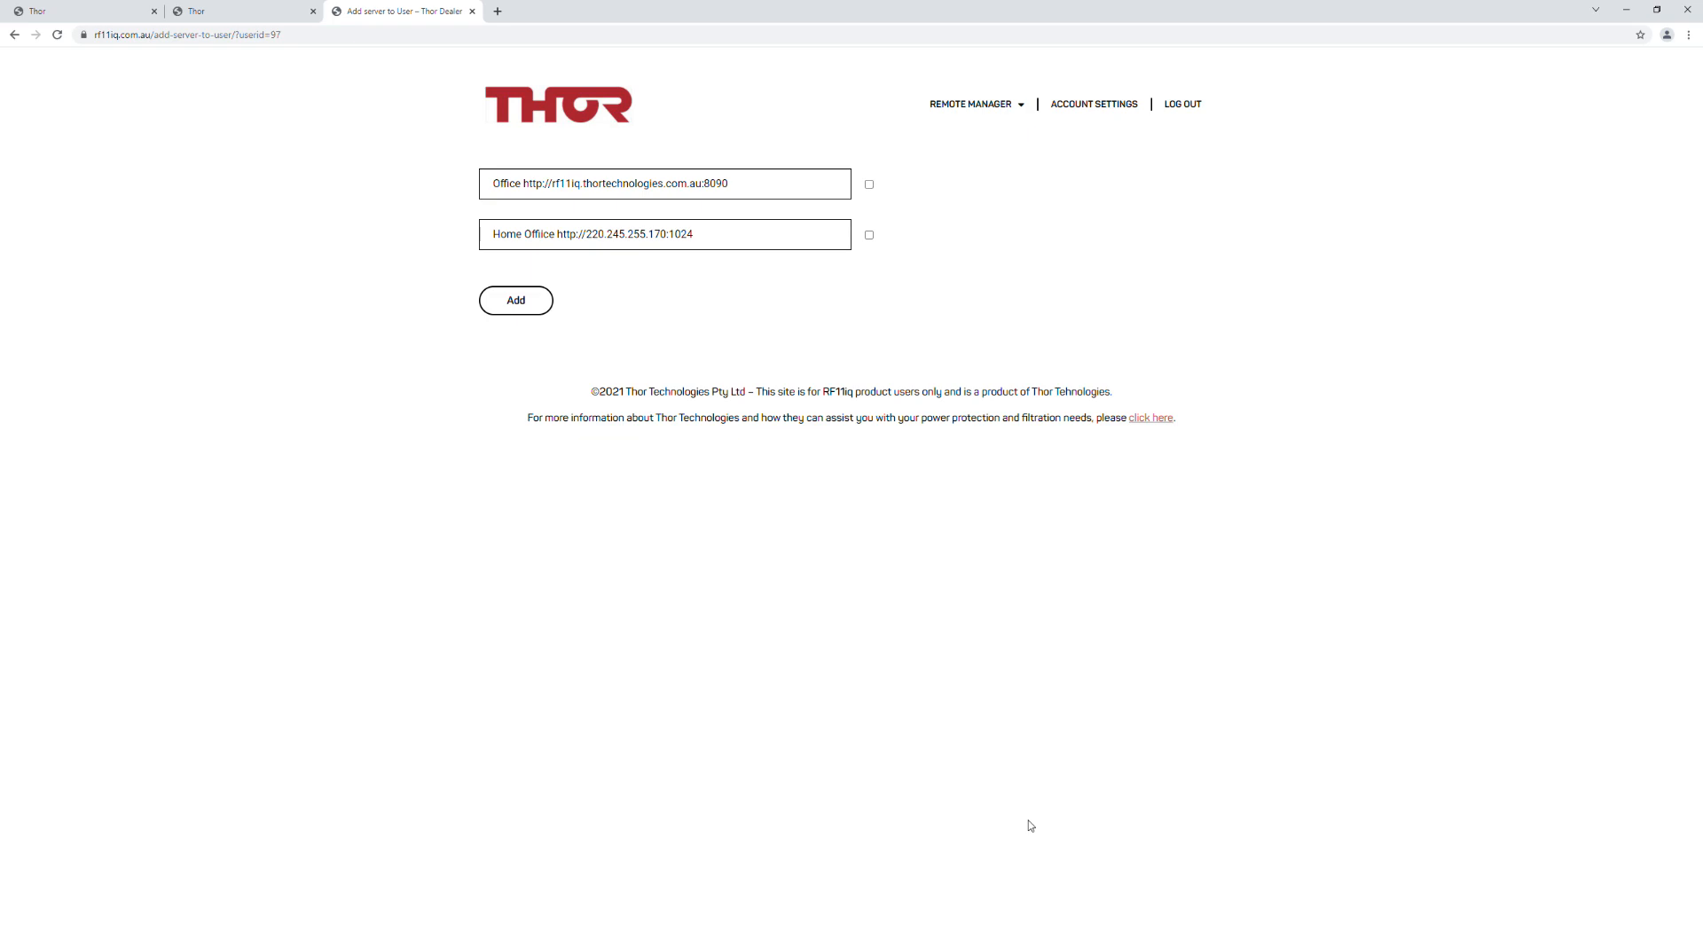
Step: Assign the Office server to the user, confirm it under Manage Server, and return to Manage Users
left_click(869, 185)
left_click(516, 299)
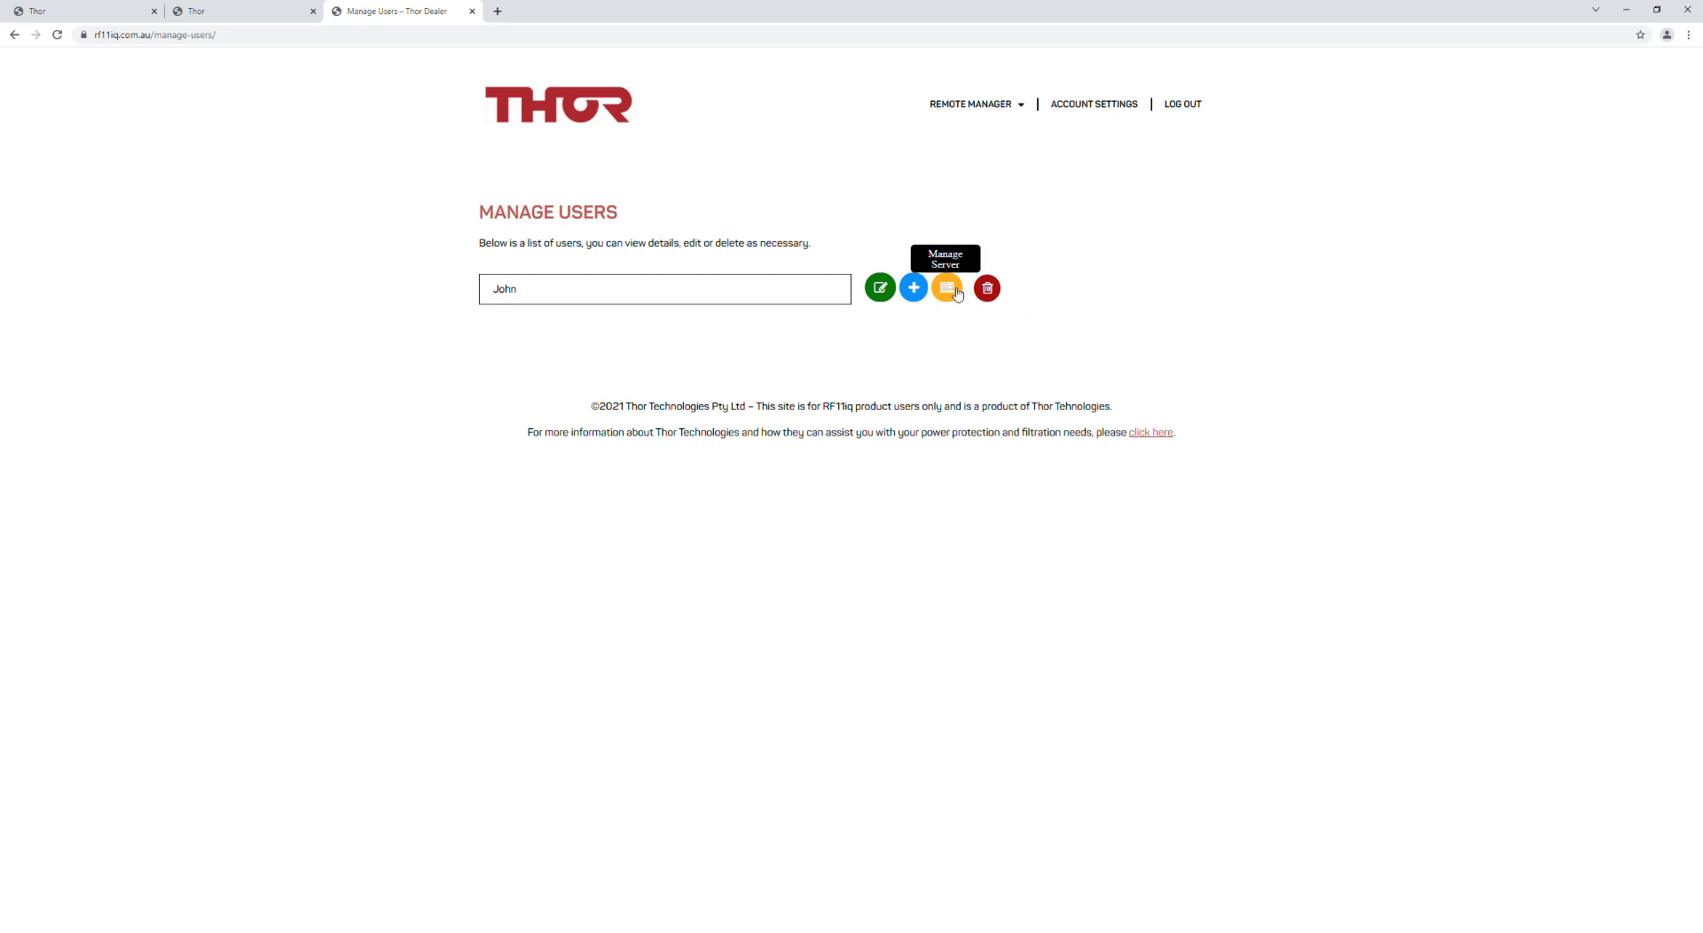
left_click(951, 288)
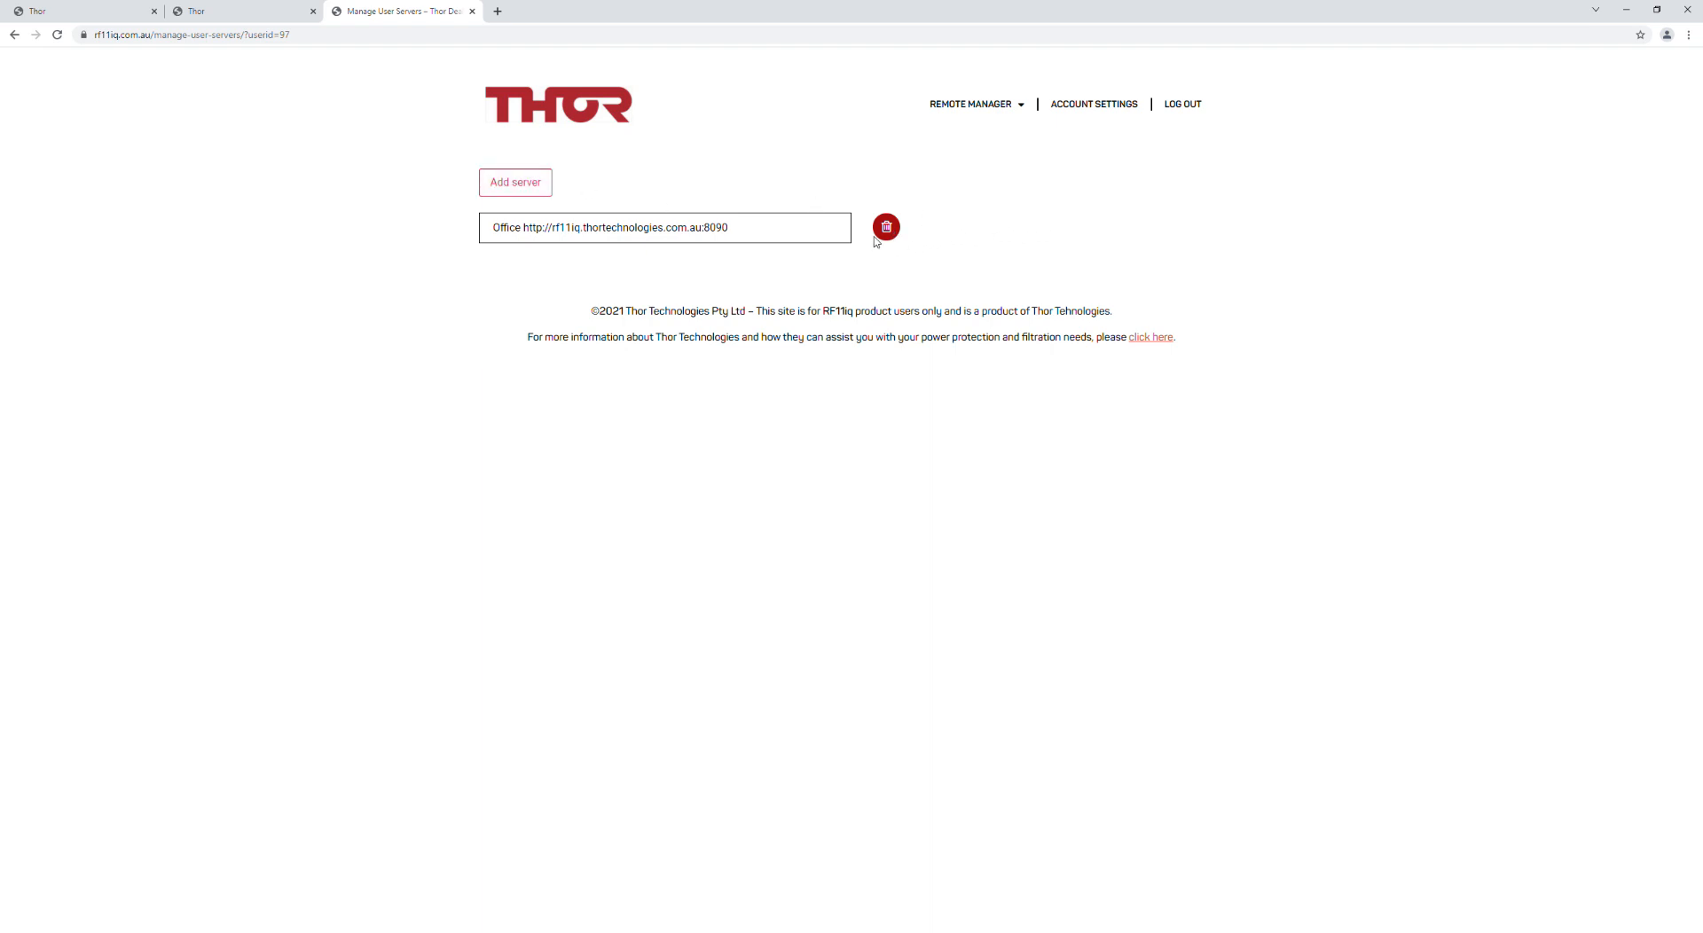
left_click(14, 35)
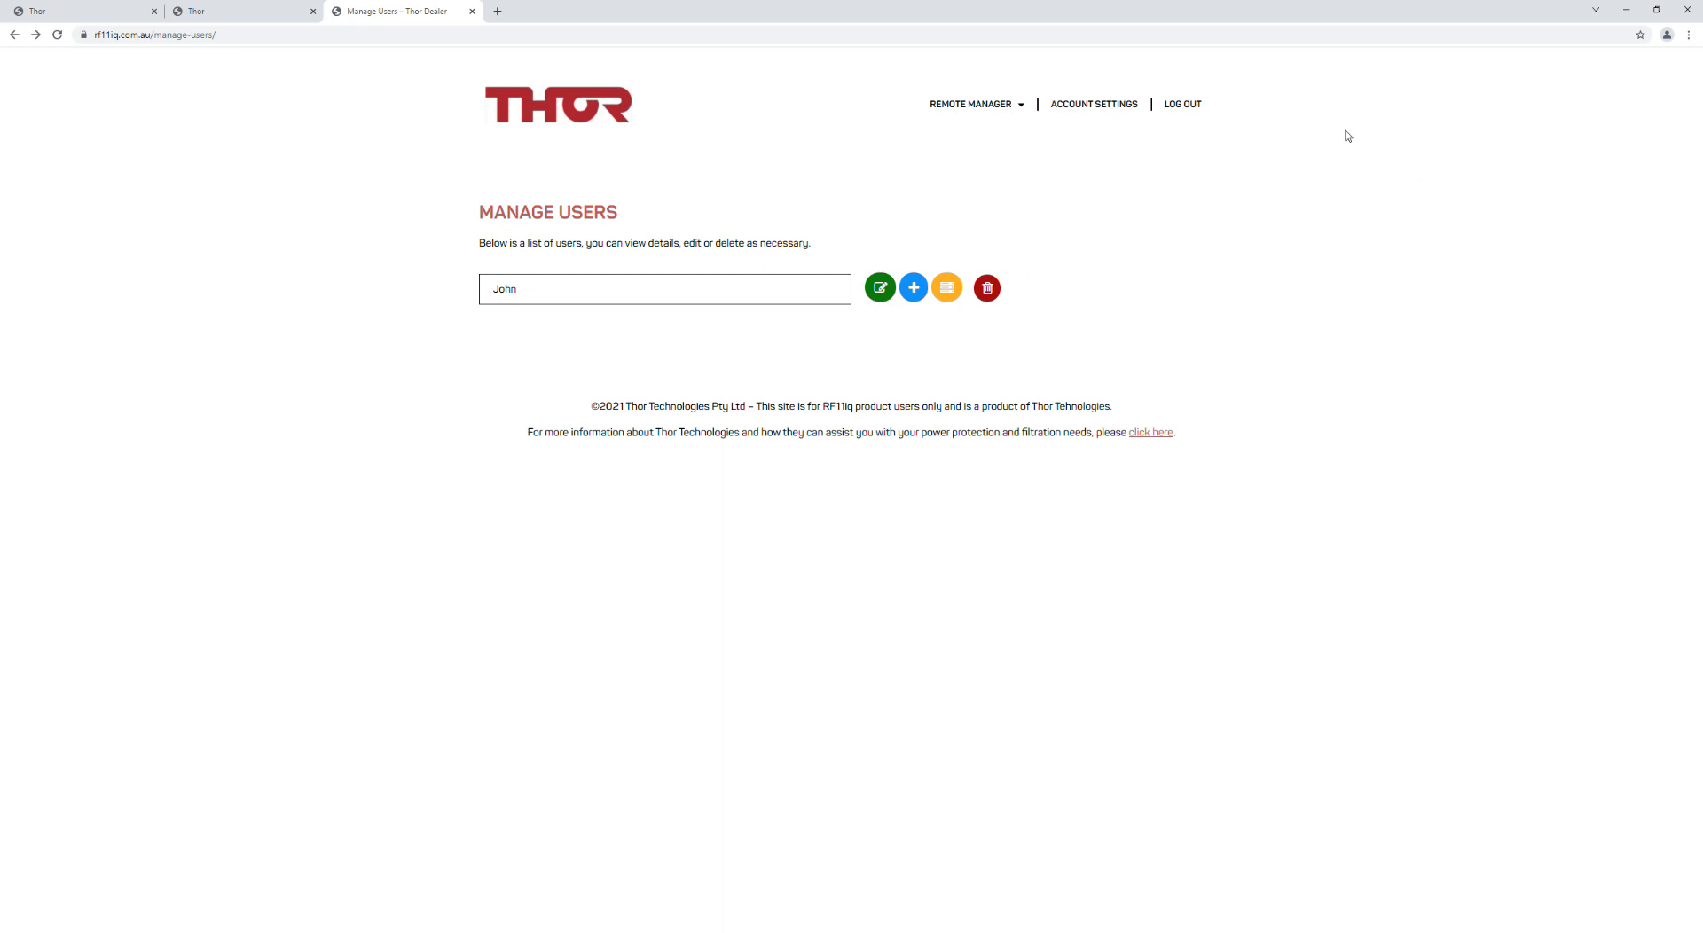
Step: Log out of the dealer account and log in with the user's username and password
left_click(1186, 108)
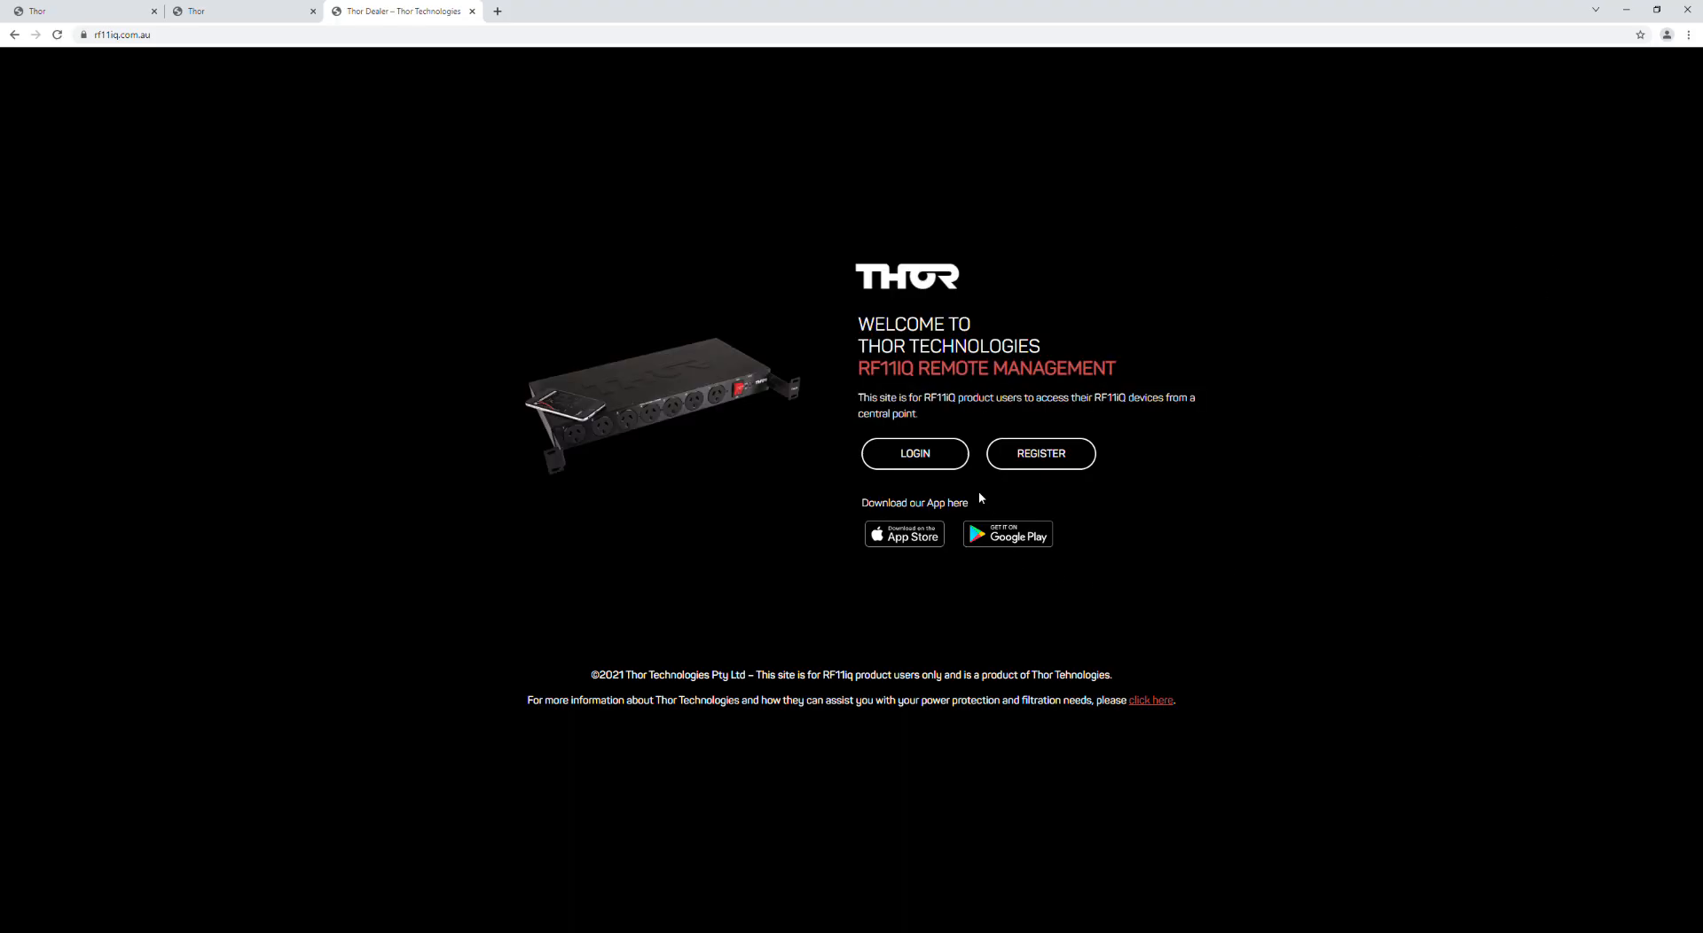
left_click(913, 453)
left_click(796, 464)
type("John")
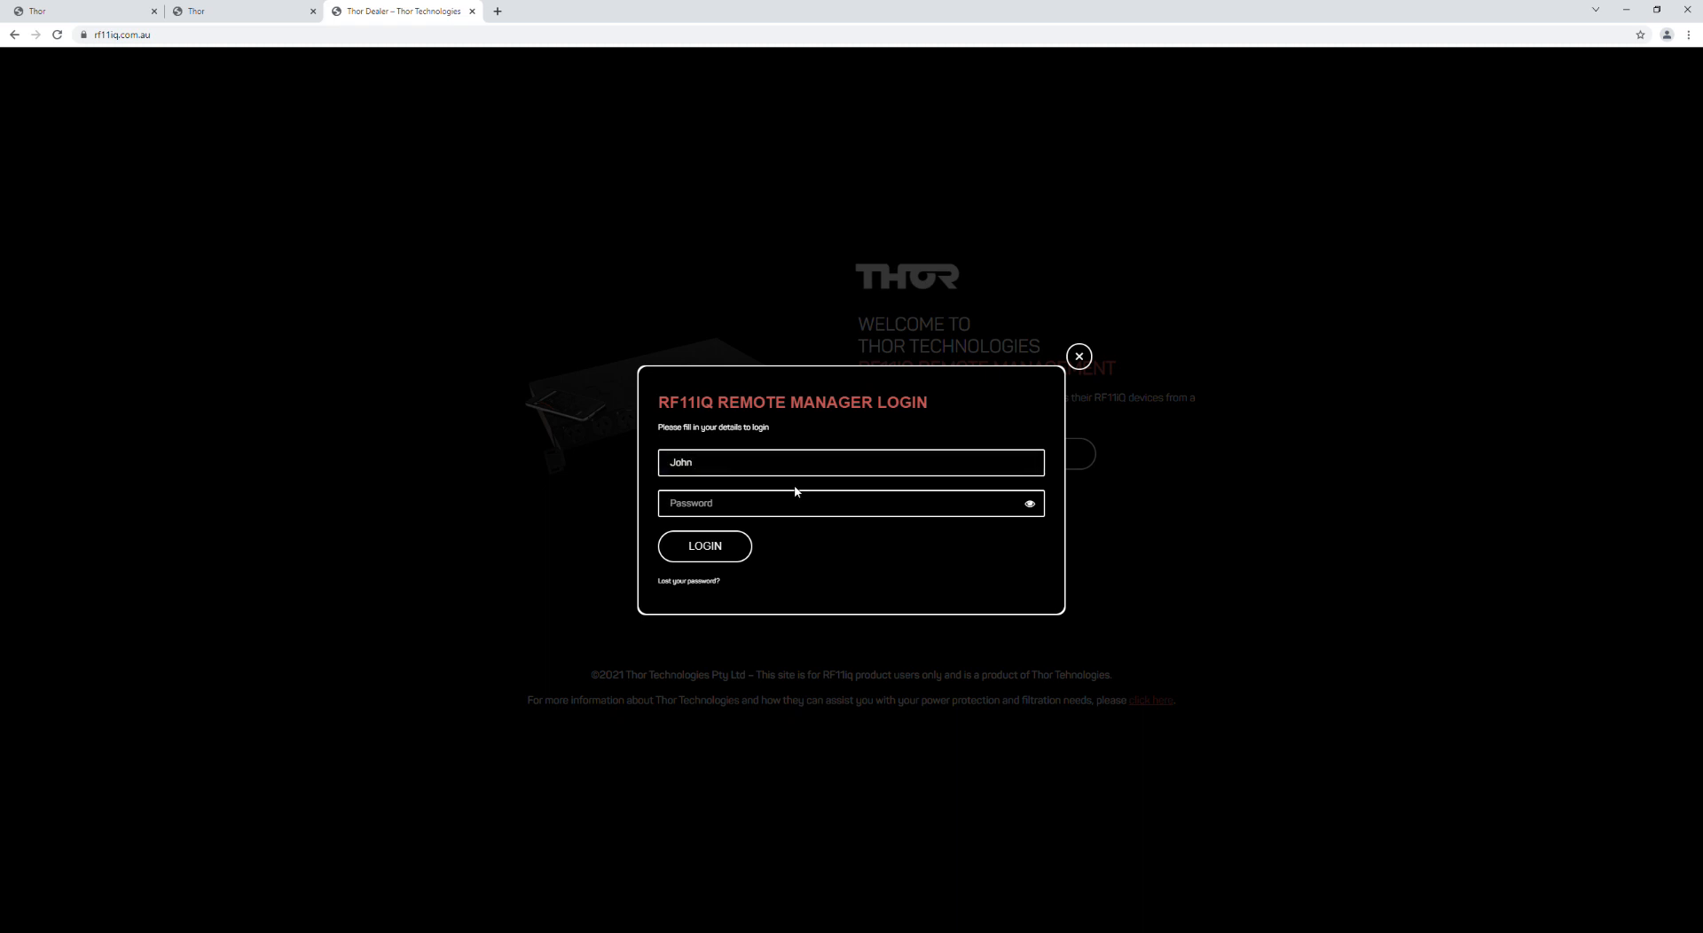
type("***")
key("Return")
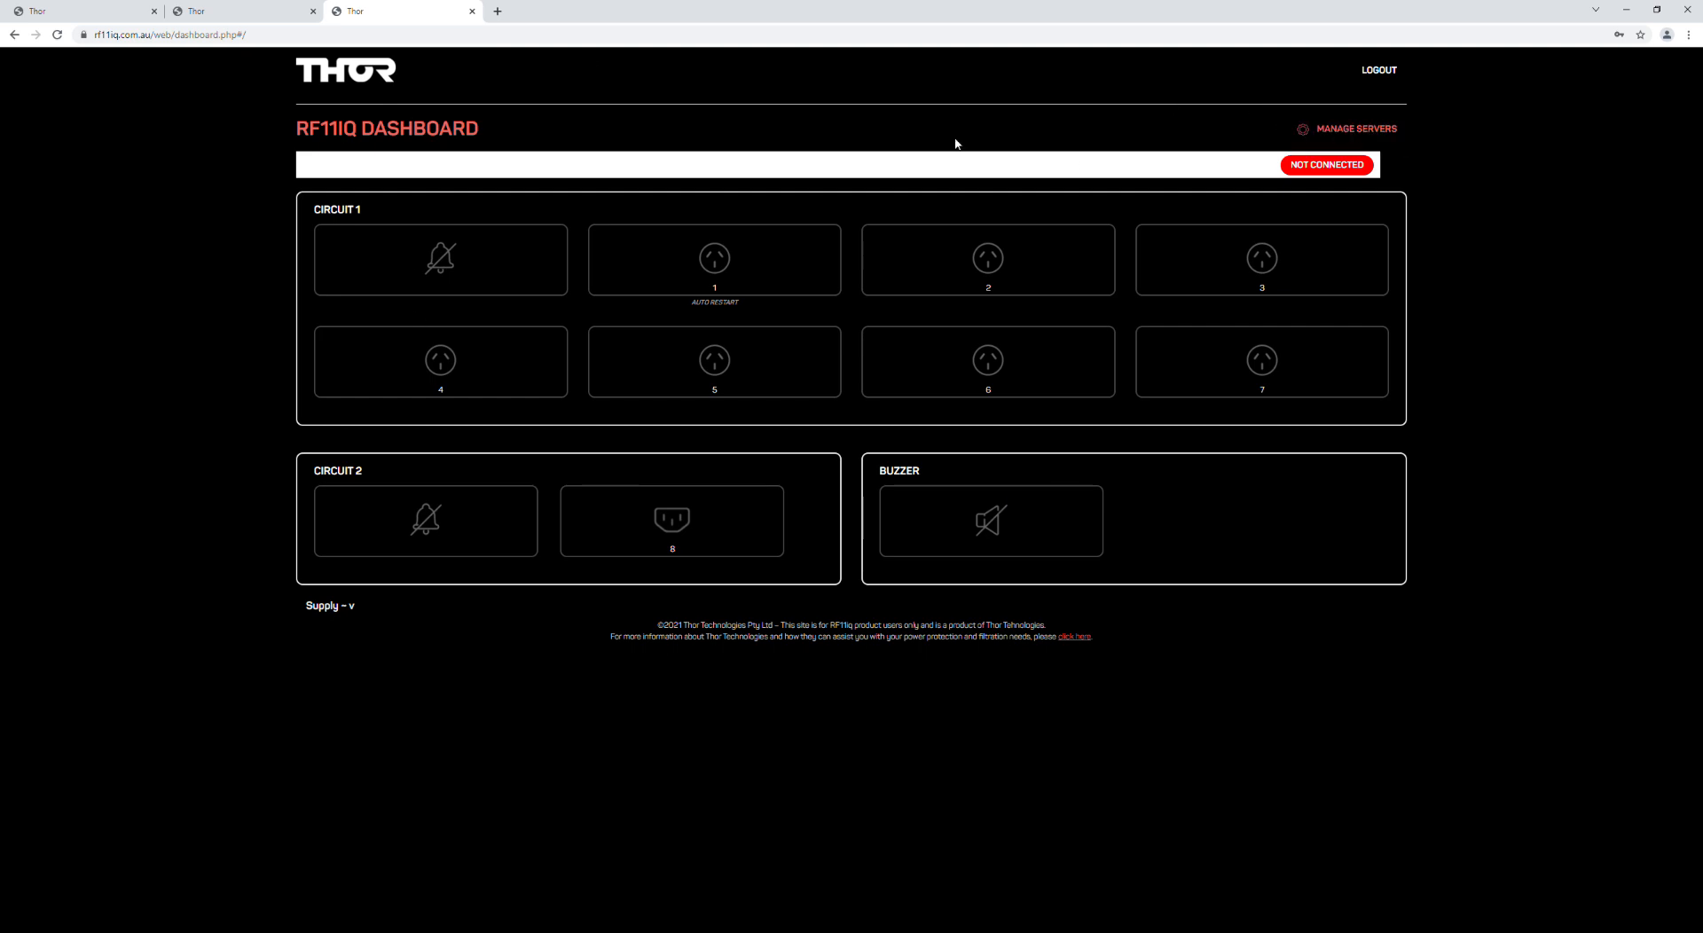
Step: Open the Office server's dashboard from the user's server list and start connecting to its device
left_click(406, 173)
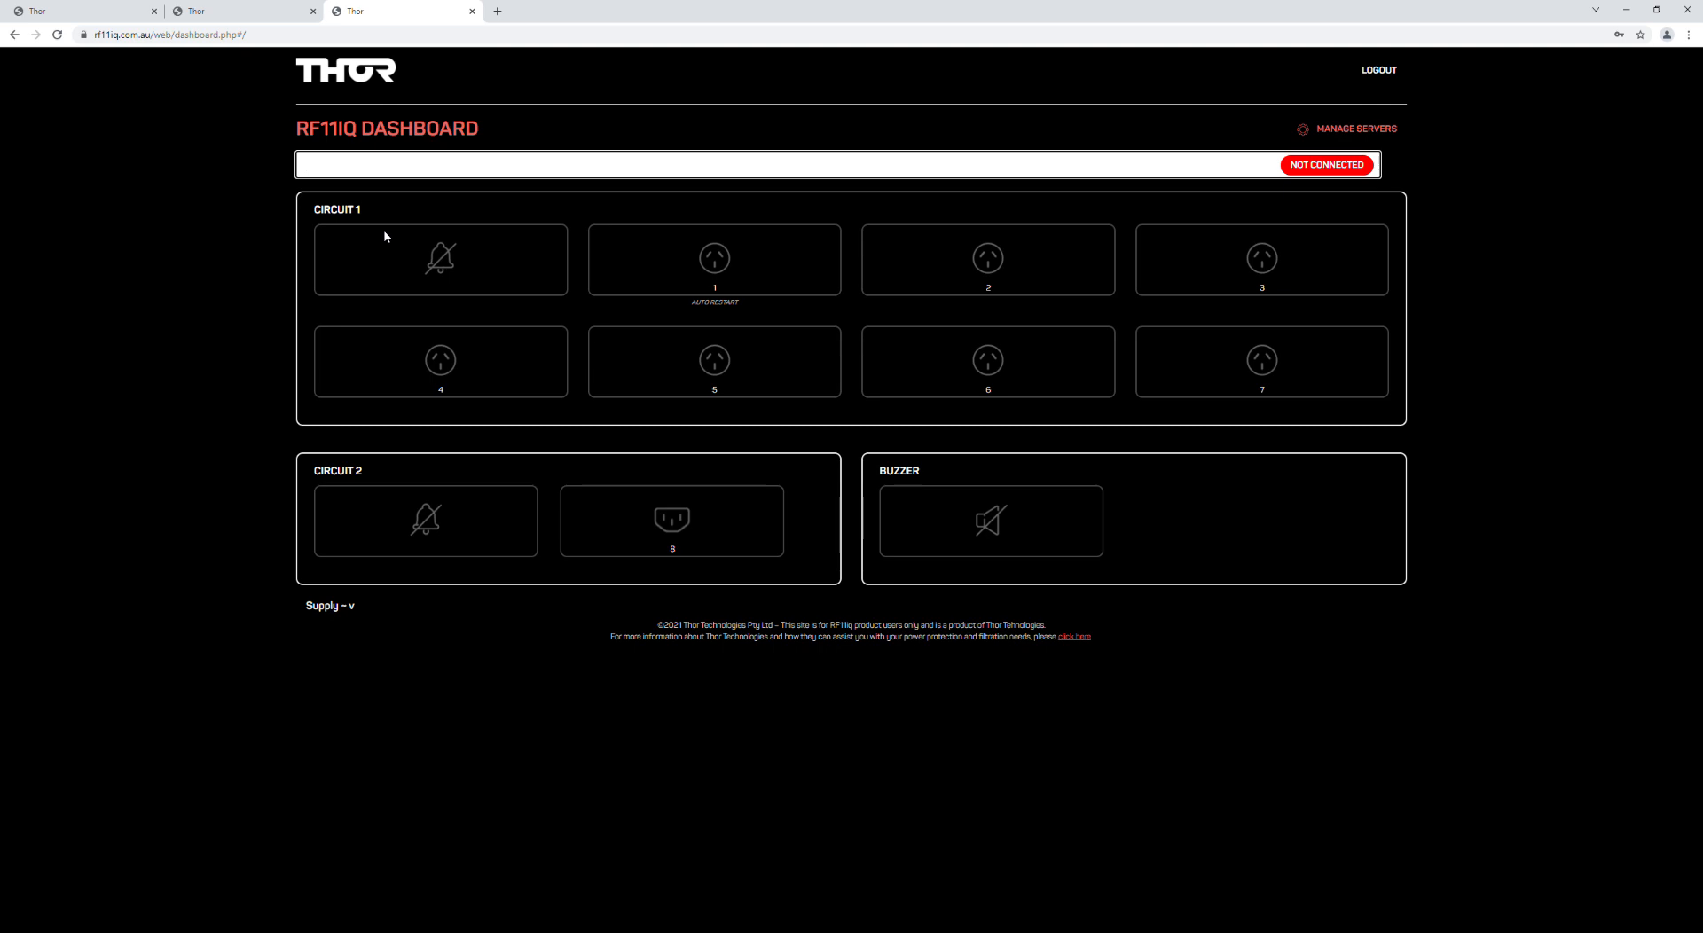
left_click(1361, 142)
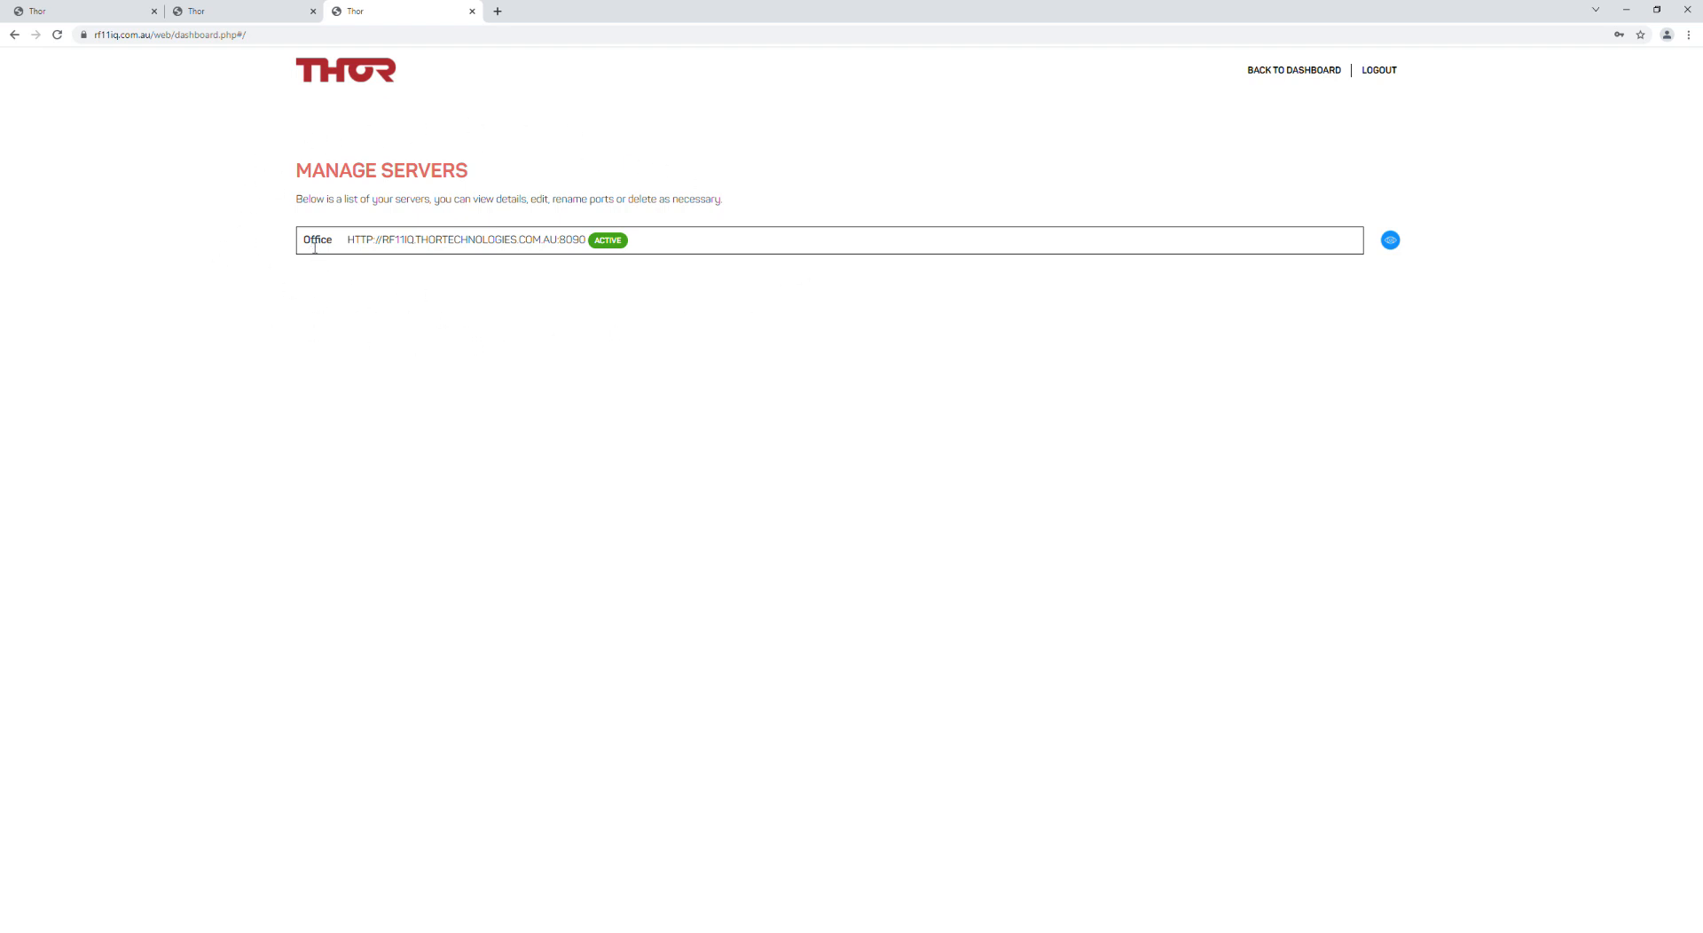
left_click(1390, 240)
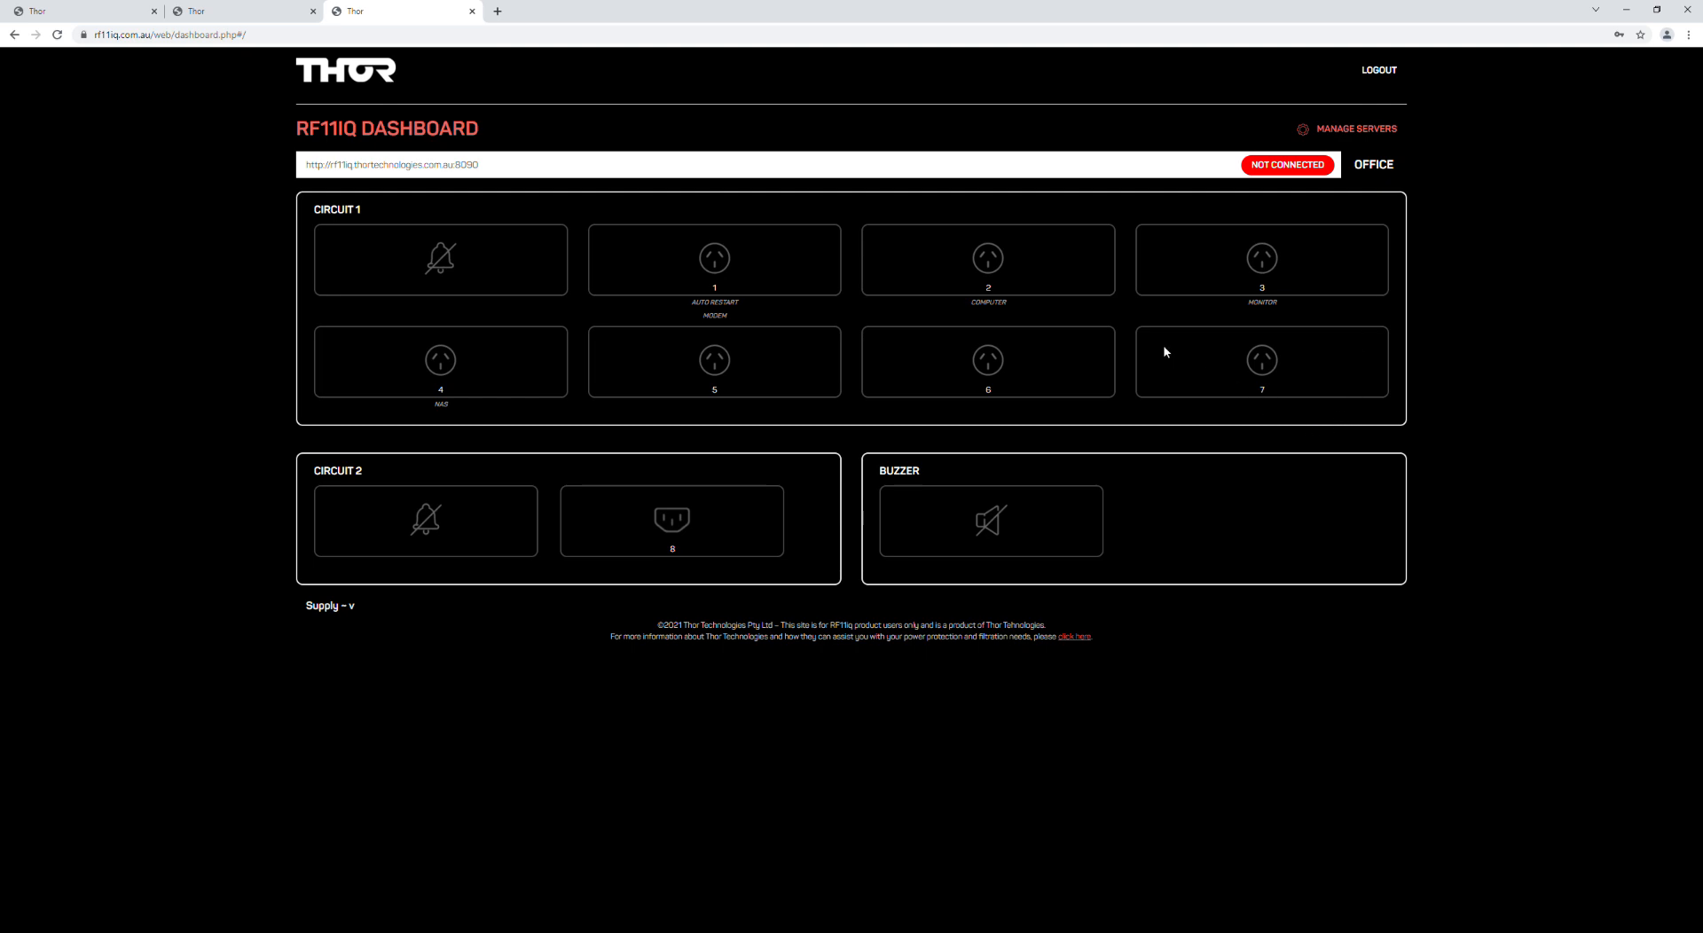
left_click(512, 169)
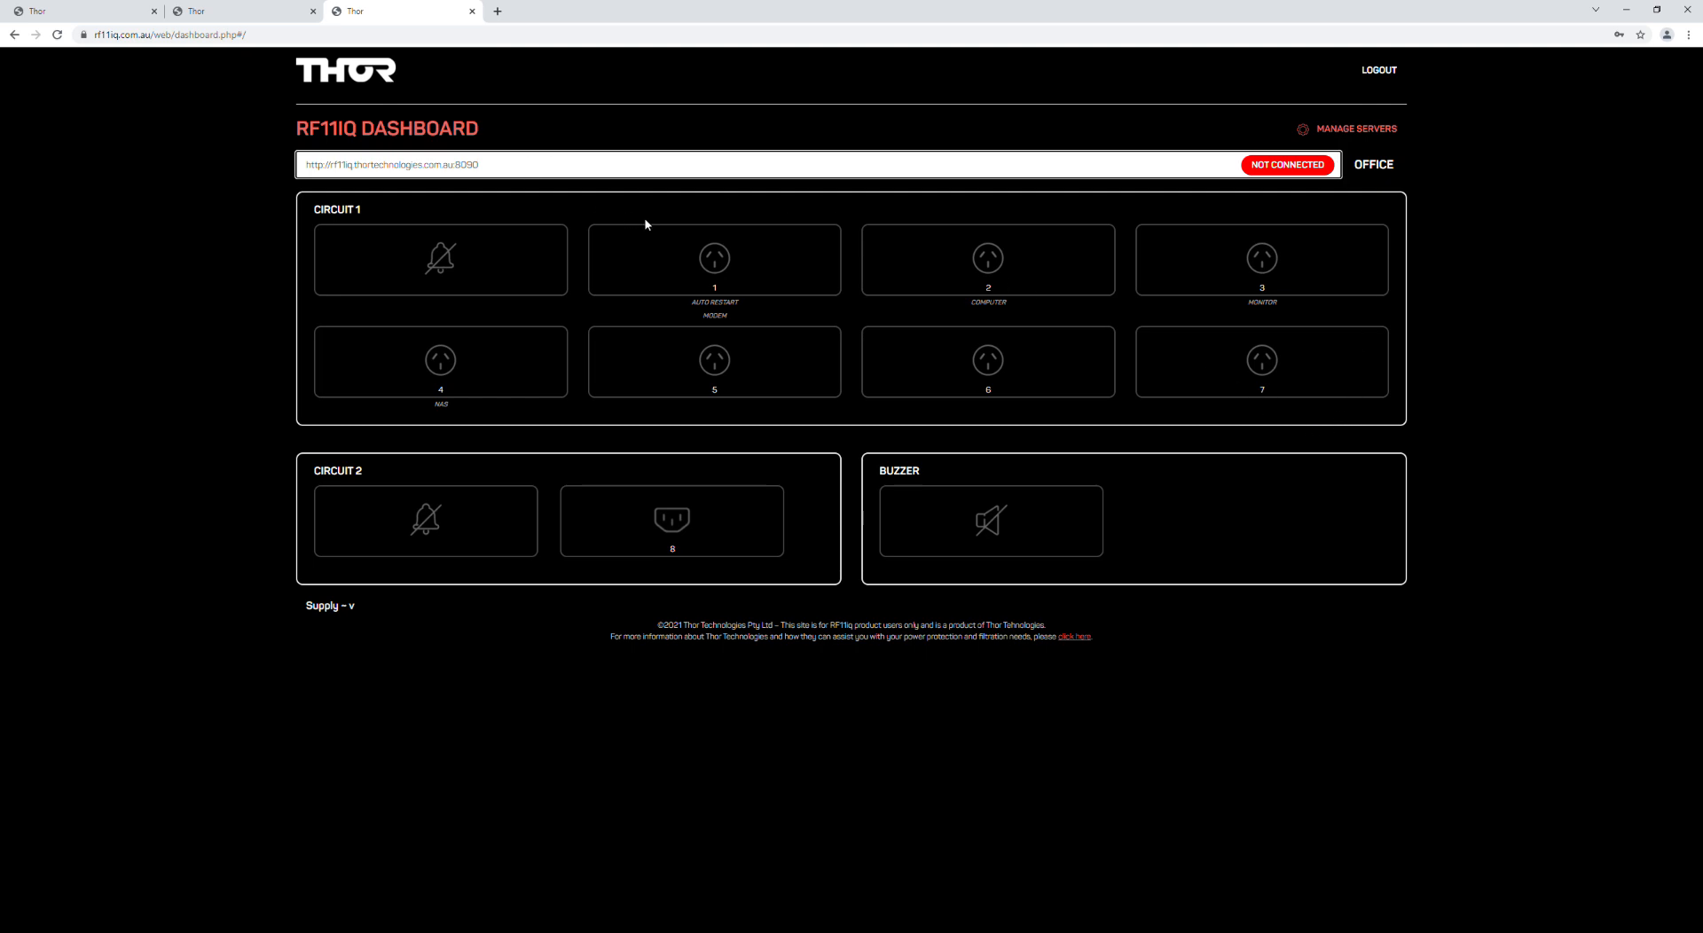
key("Return")
Step: Log in to the Office device with username admin and the device password
left_click(756, 267)
type("admin")
key("Tab")
type("••••")
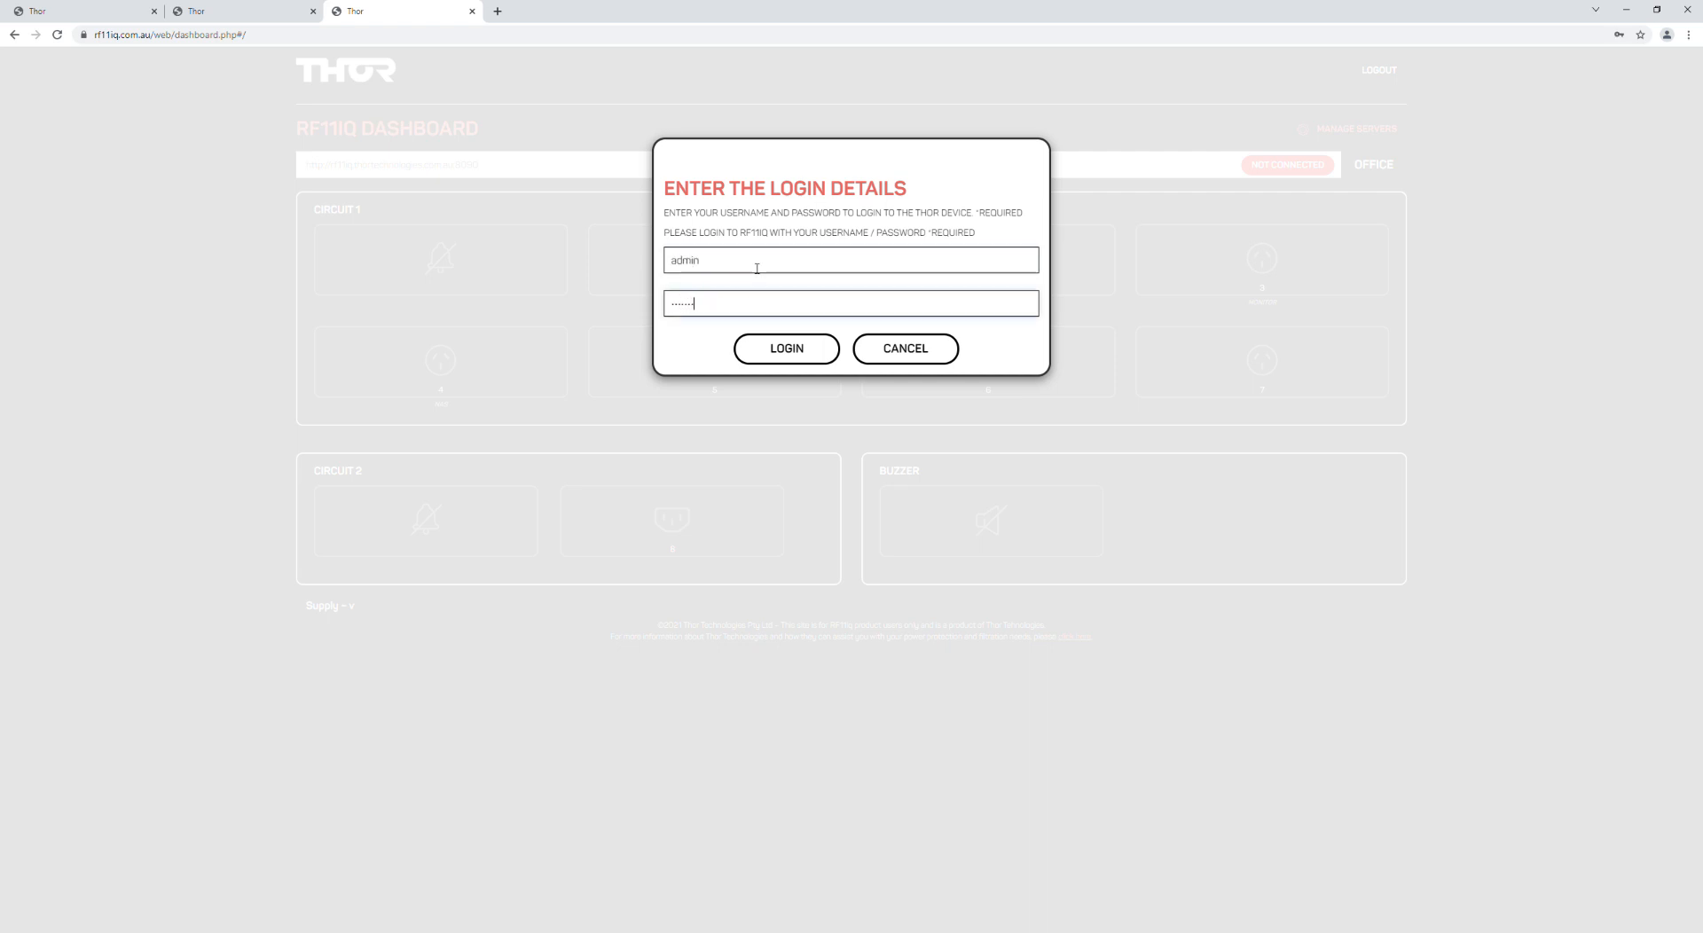
left_click(787, 348)
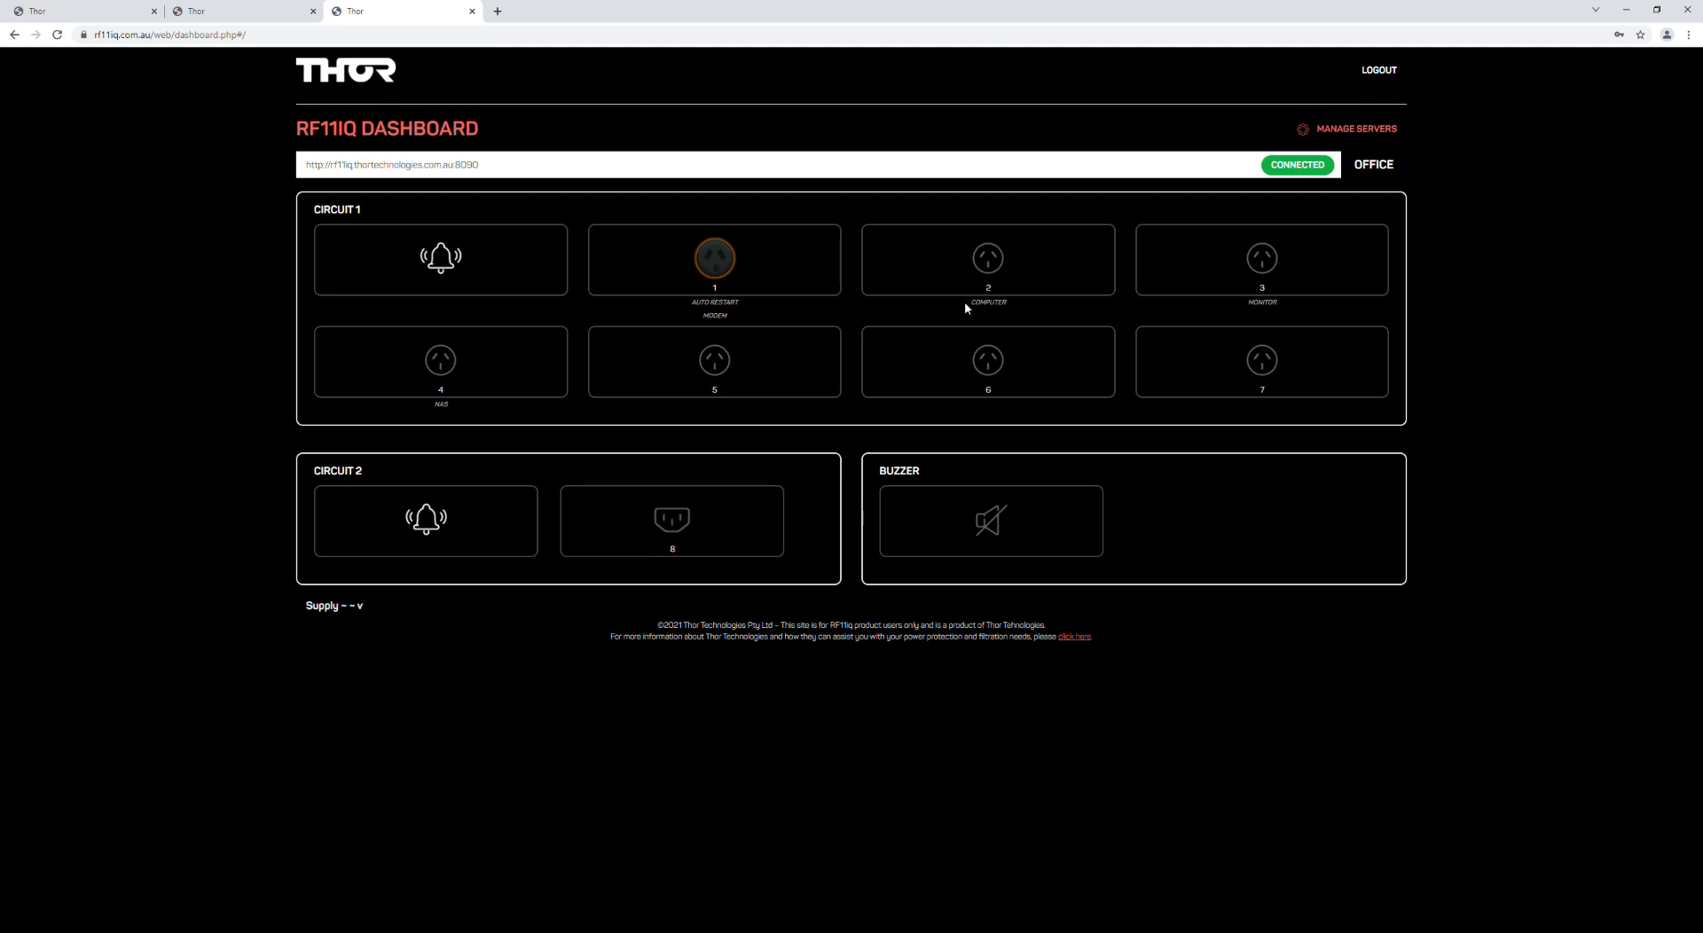
Step: Highlight the Modem, Computer and Monitor outlet labels, then switch outlet 2 on and back off
double_click(715, 316)
left_click_drag(969, 300, 1018, 306)
left_click_drag(1248, 303, 1271, 303)
left_click(990, 259)
left_click(997, 260)
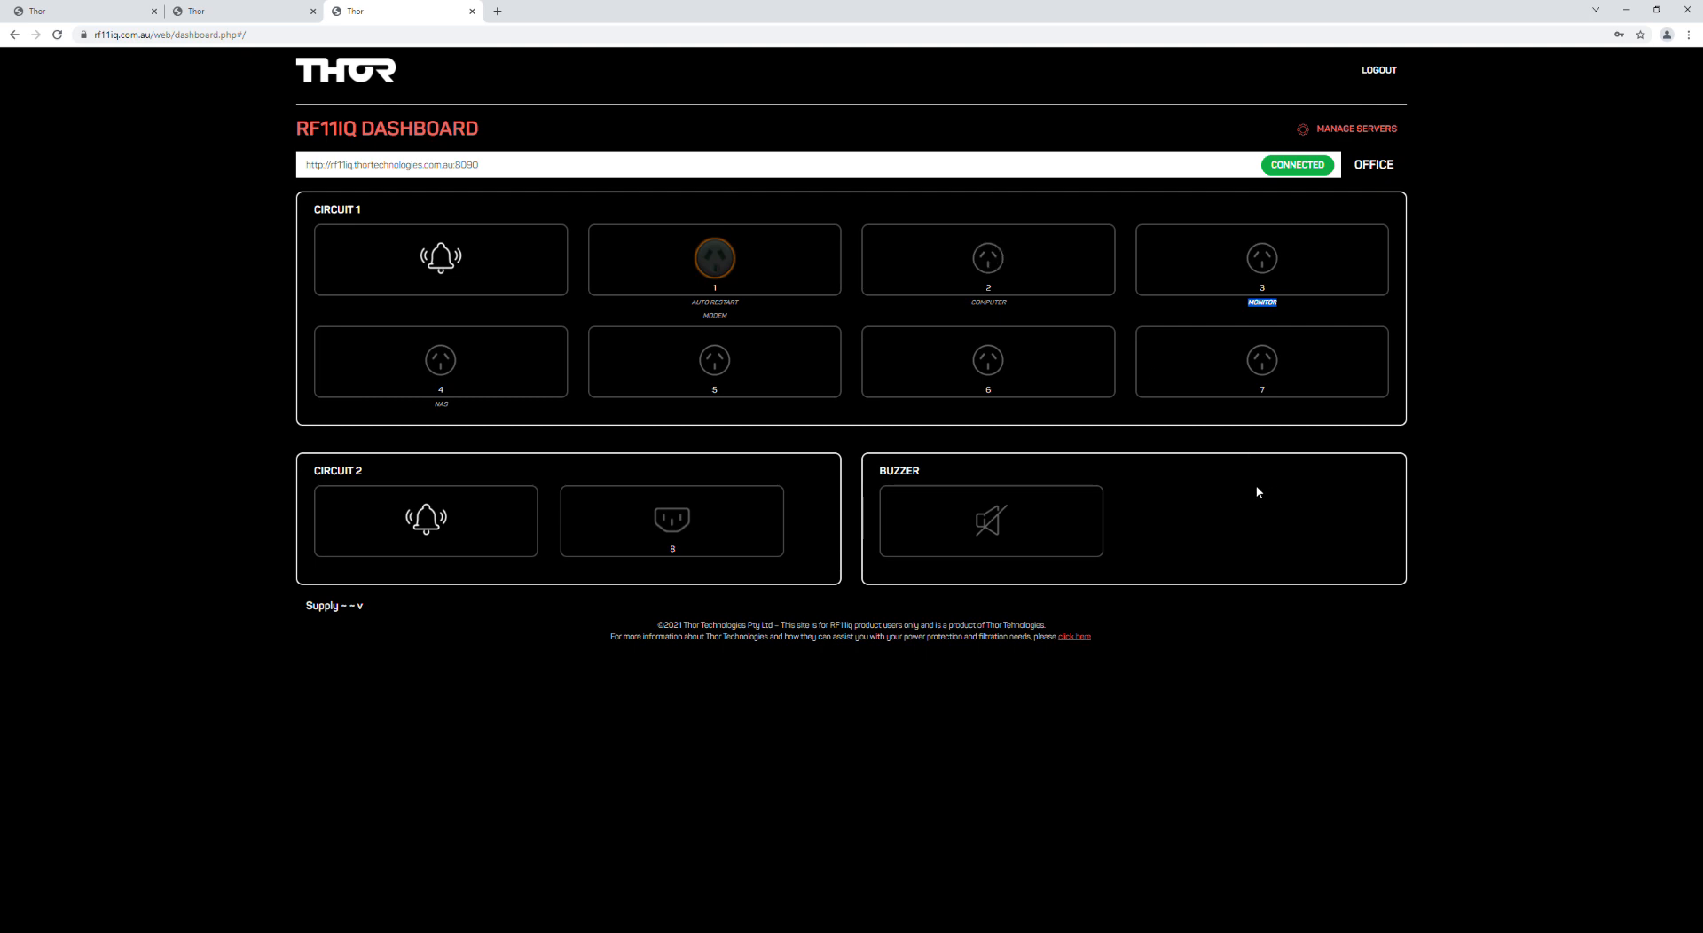